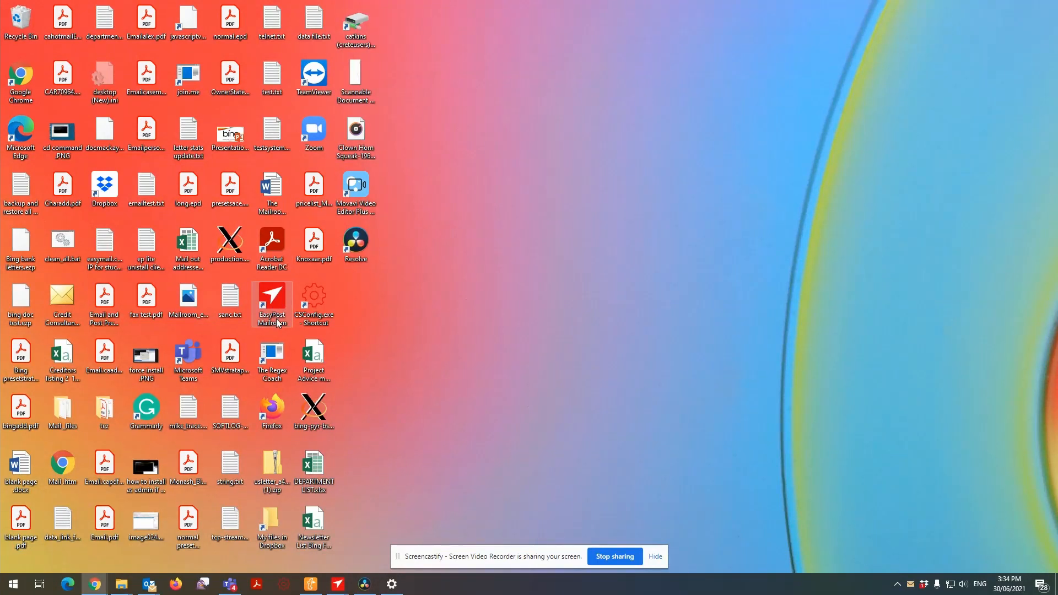
Close the open Mailroom window and reopen EasyPost Mailroom by searching the computer for "easy".
click(277, 323)
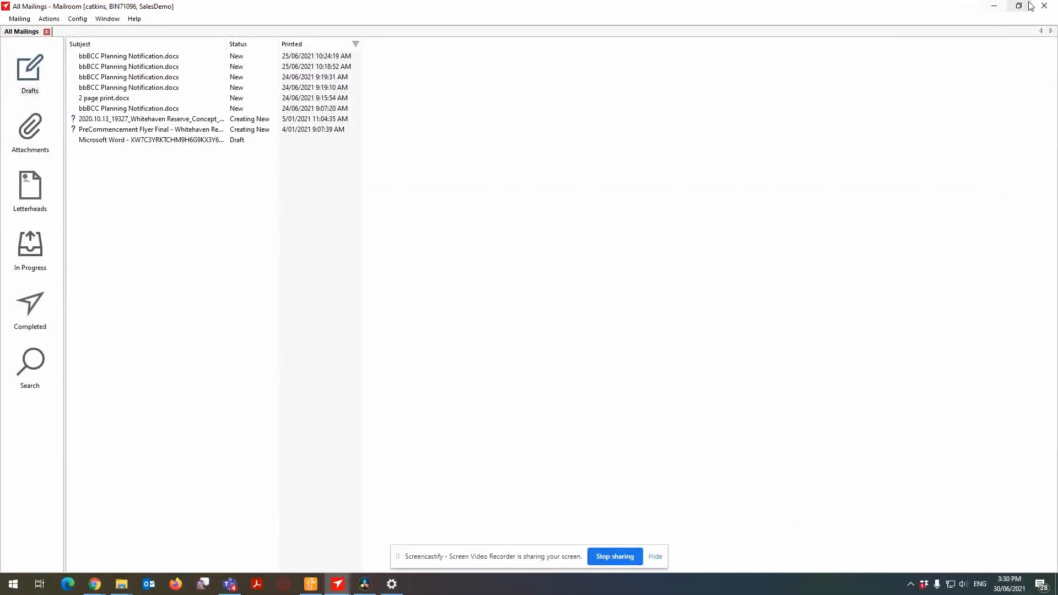
click(1036, 5)
click(13, 585)
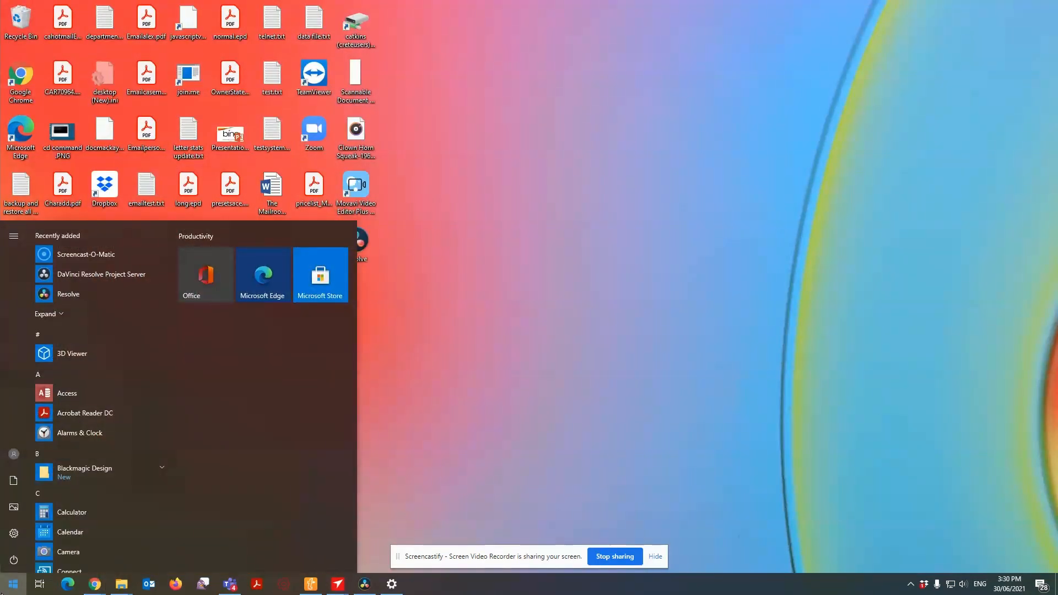
text(easy)
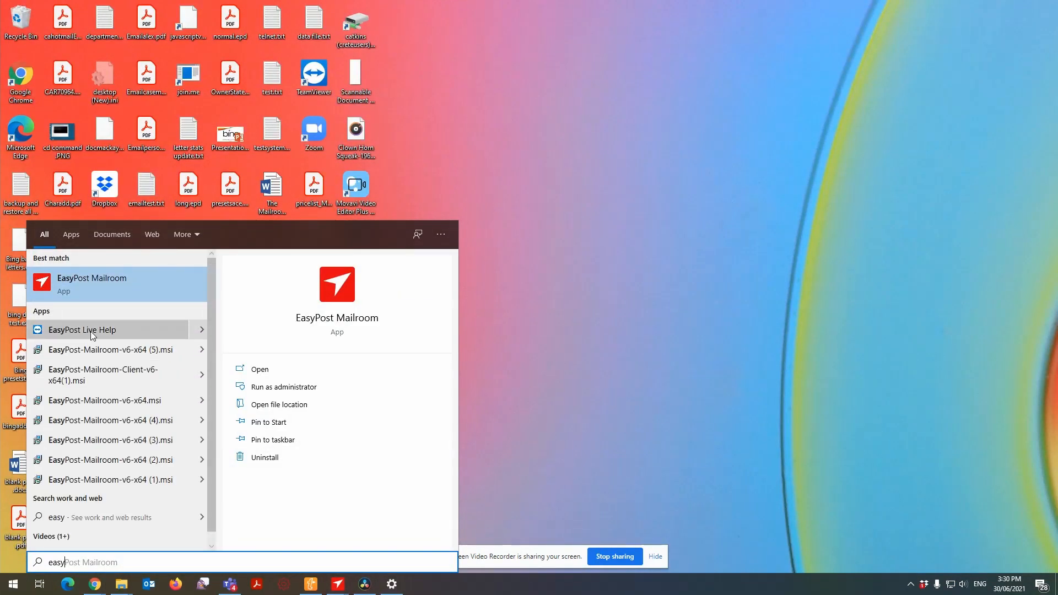
click(94, 299)
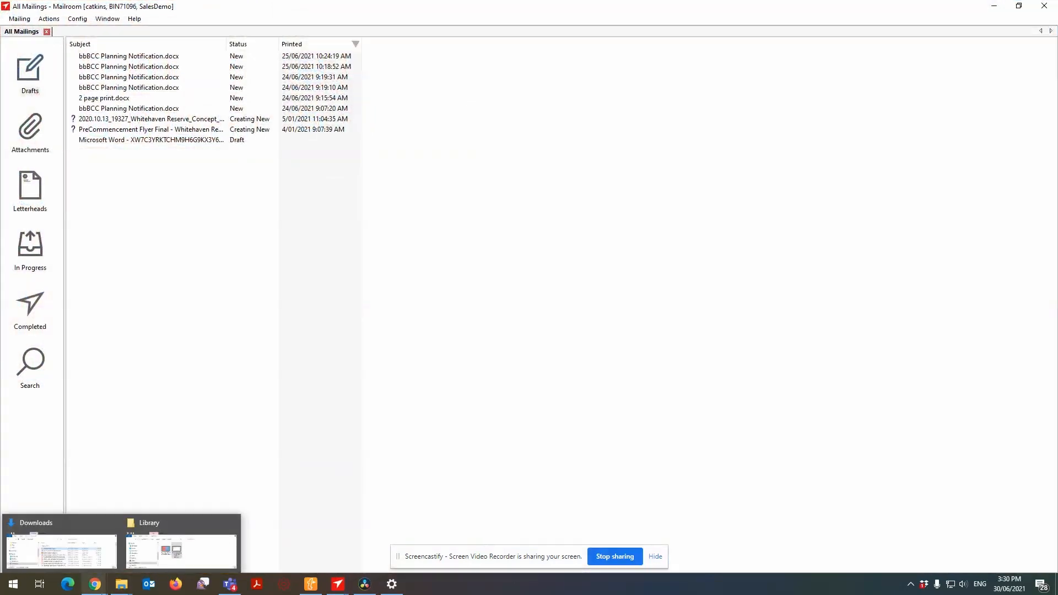
Search the computer for "live" to locate the EasyPost Live Help app.
click(13, 586)
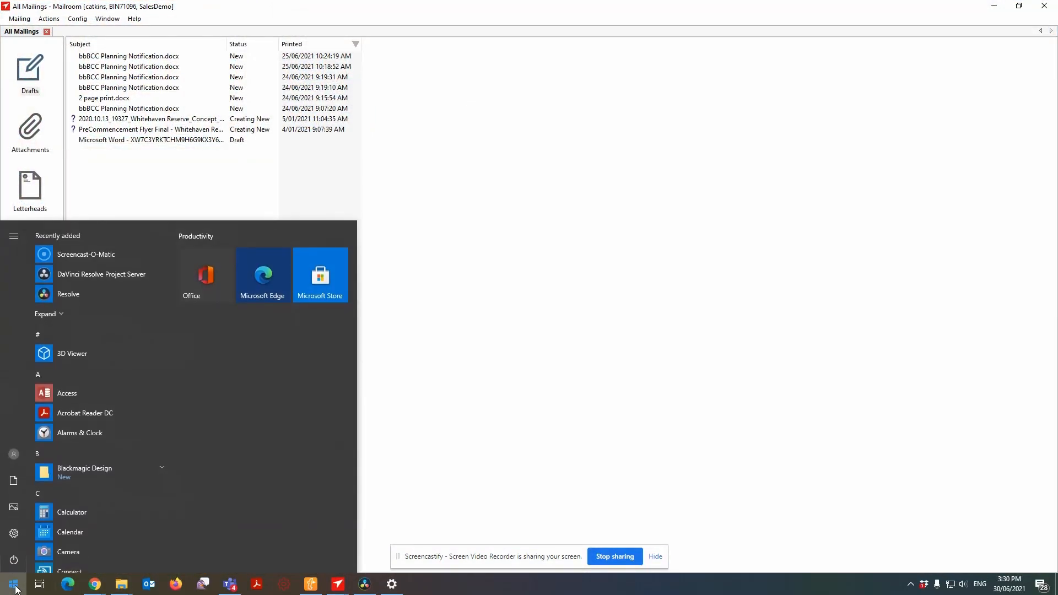
text(live)
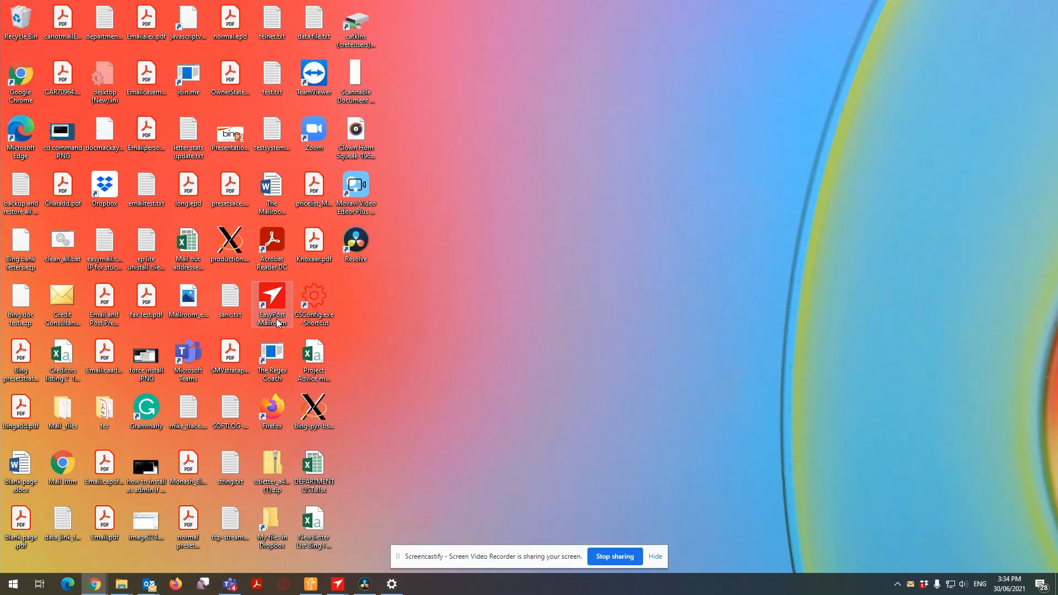
double_click(272, 300)
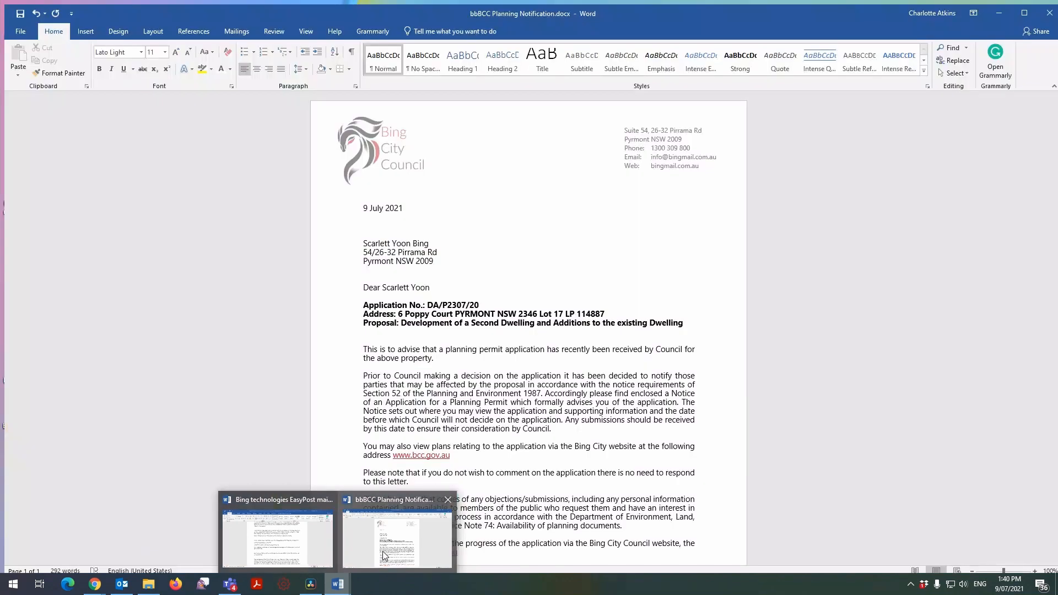
Switch to the bbBCC Planning Notification letter in Word and apply the No Spacing style to the recipient address block, comparing it with Normal.
click(385, 556)
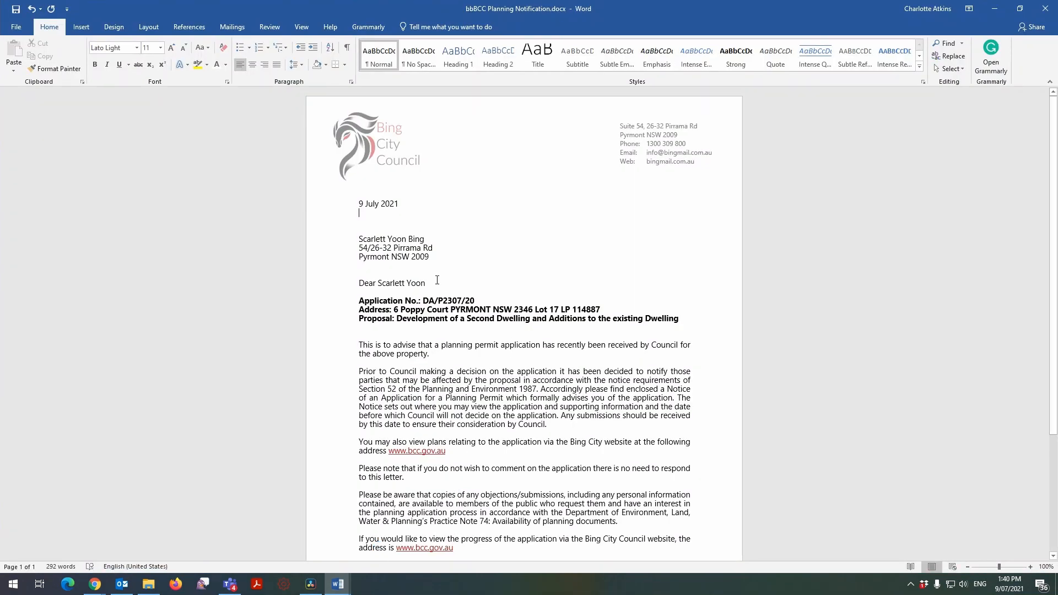
drag(432, 258, 359, 238)
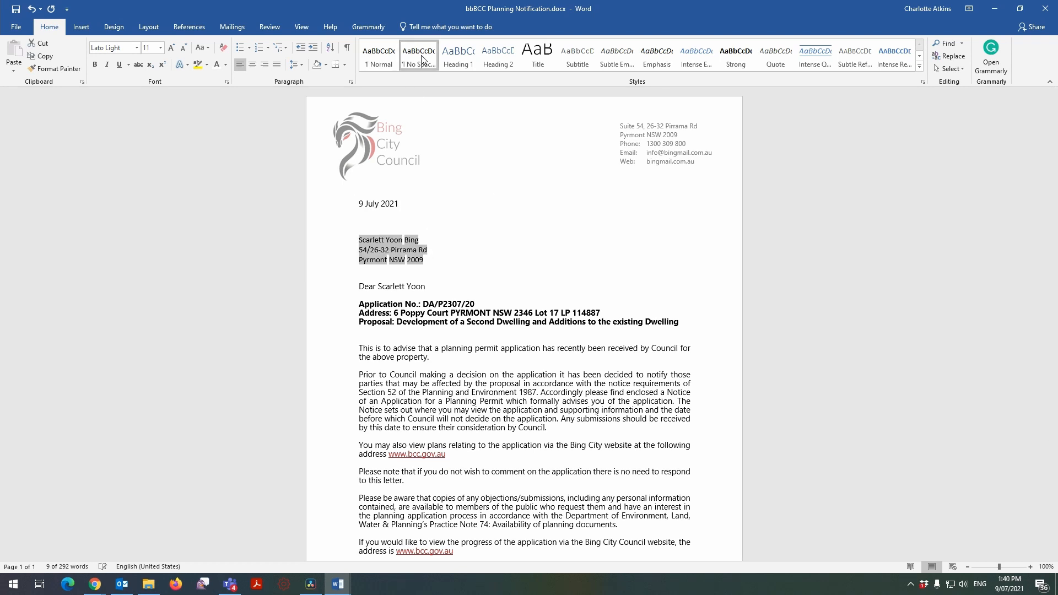
click(382, 64)
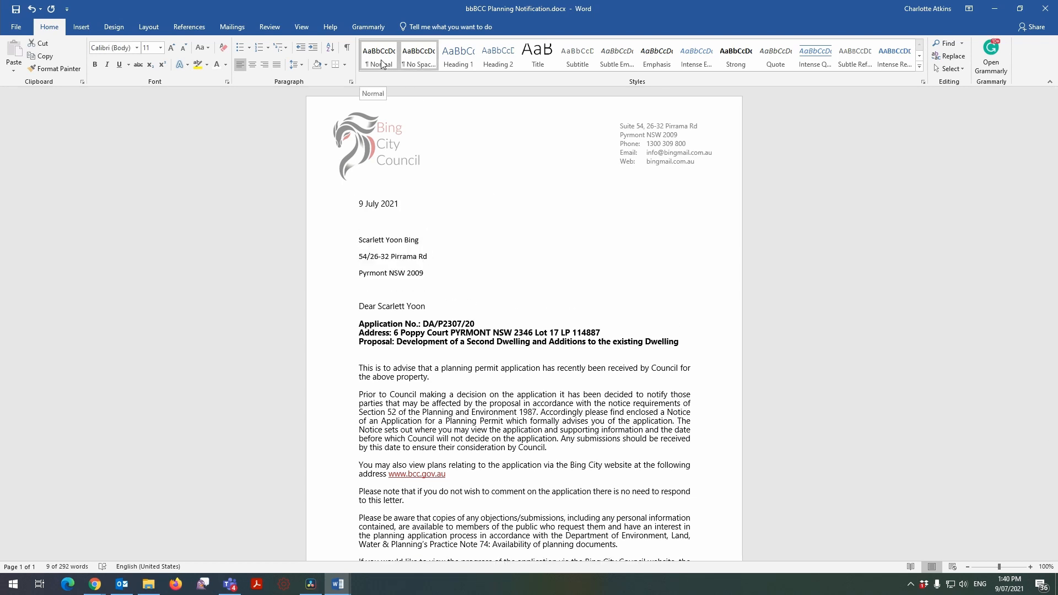
click(383, 65)
click(406, 62)
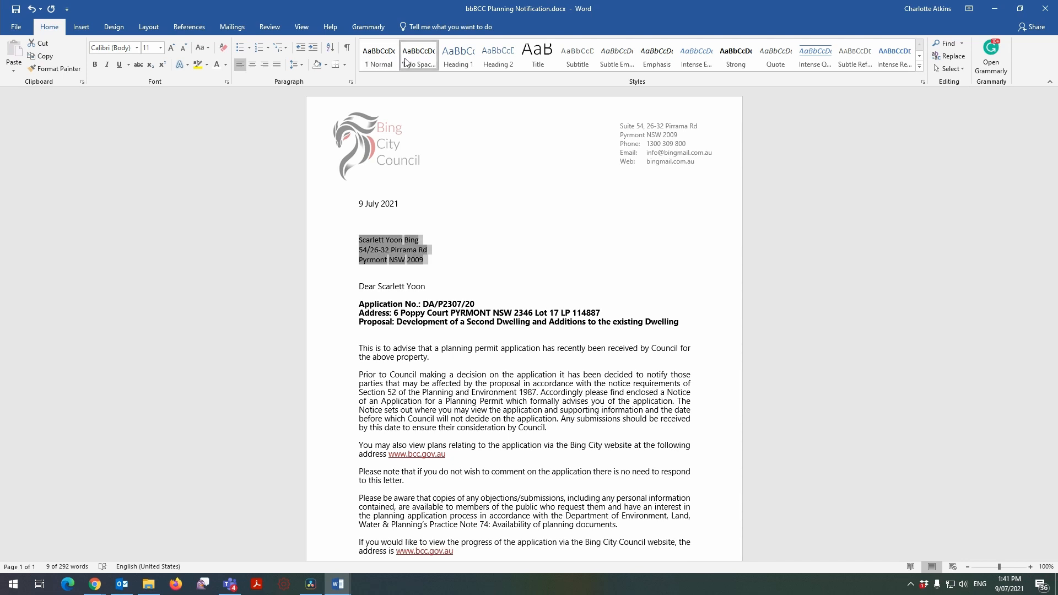
click(466, 264)
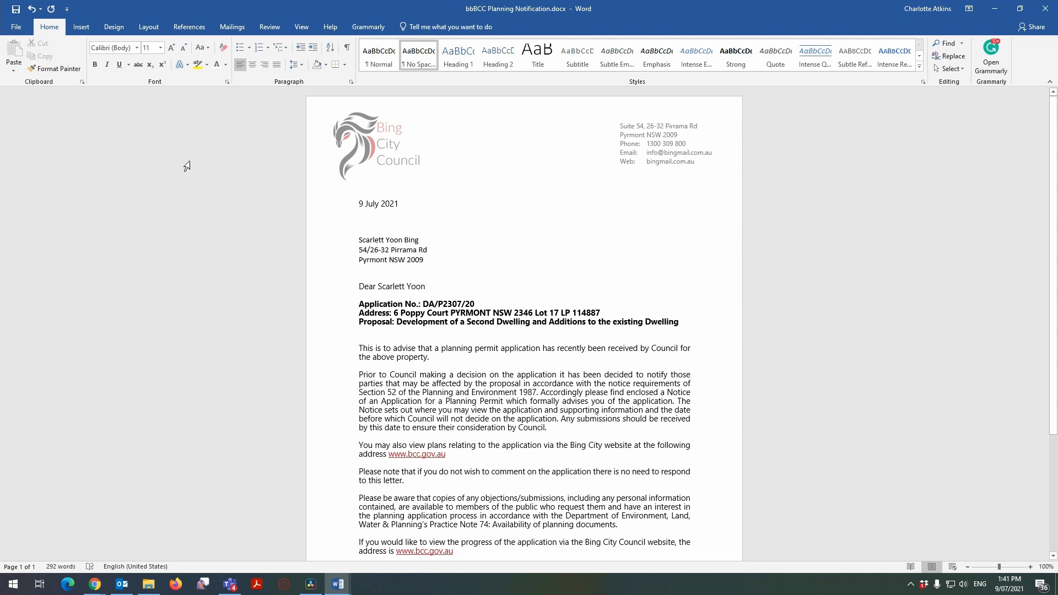
Print the planning notification letter with the Mailroom printer selected.
click(21, 31)
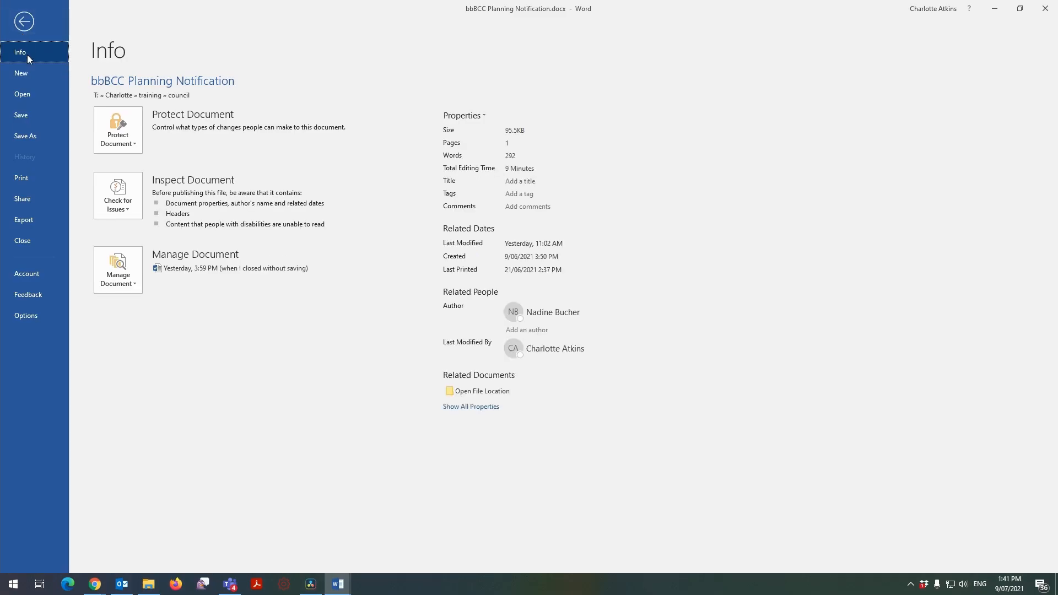
click(49, 177)
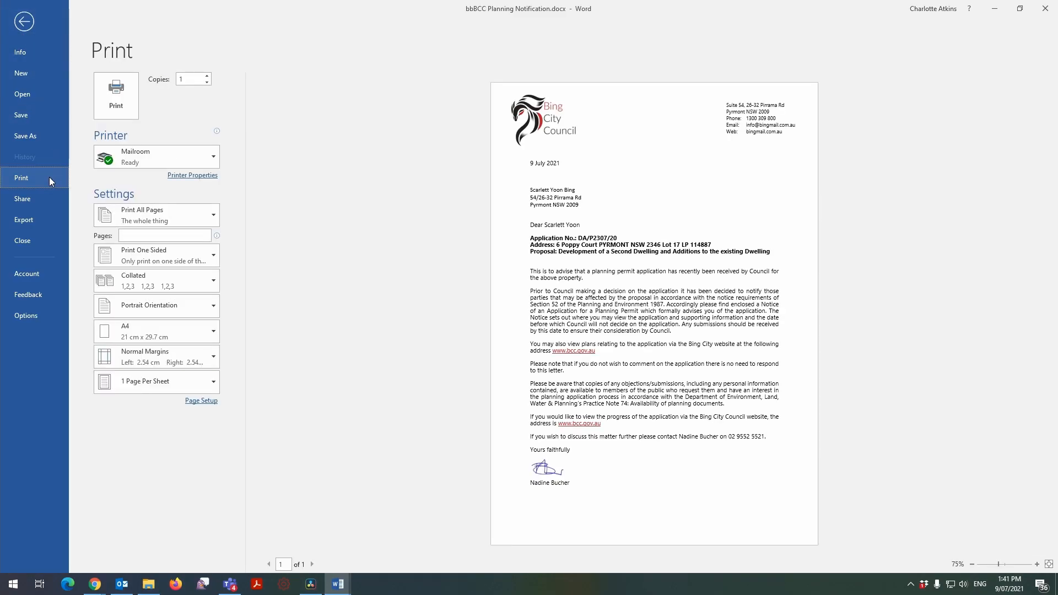
click(131, 156)
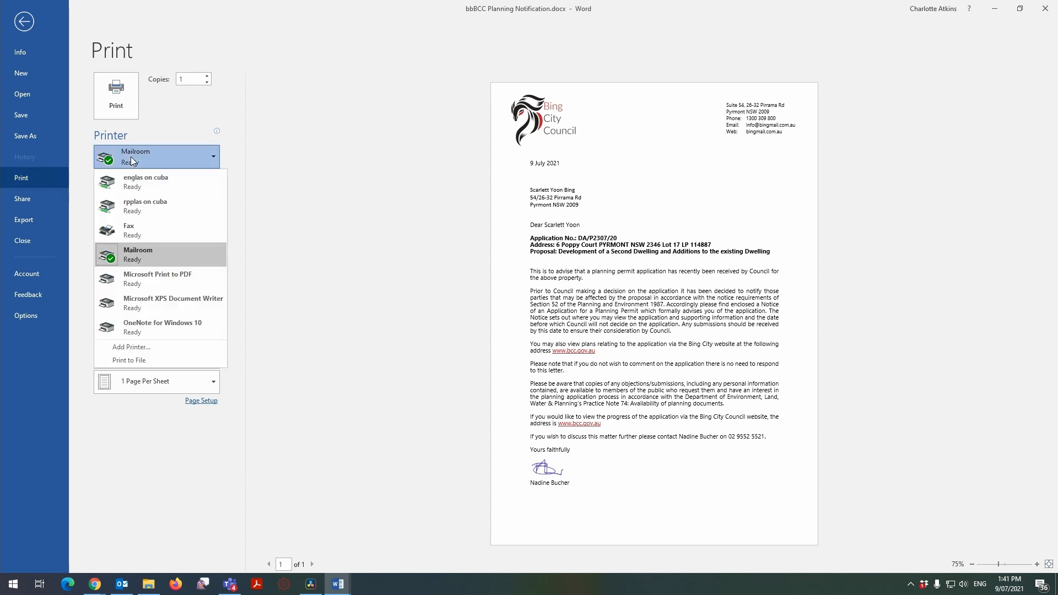
click(153, 260)
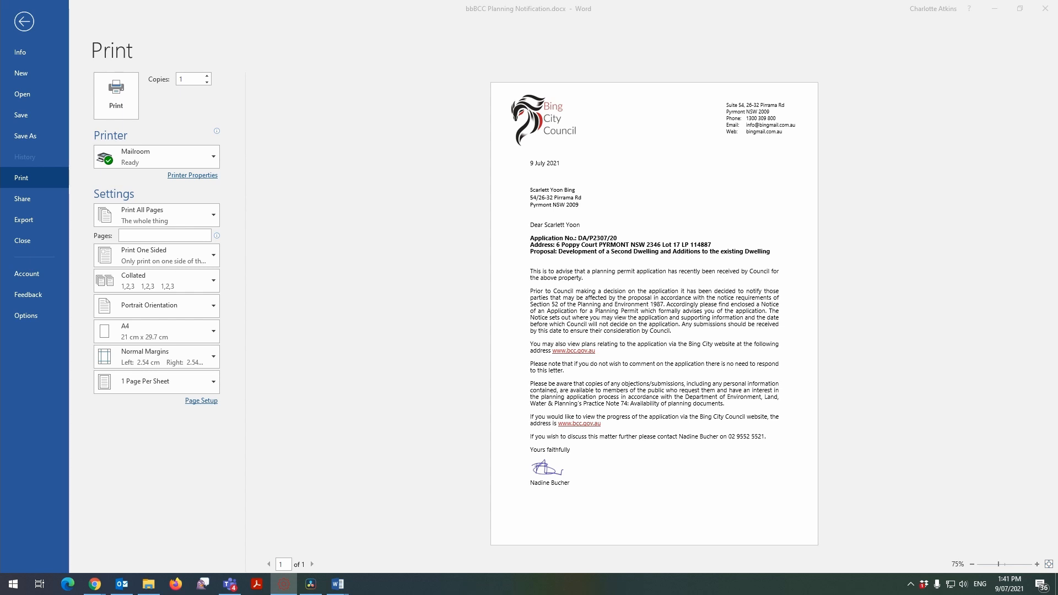
click(110, 95)
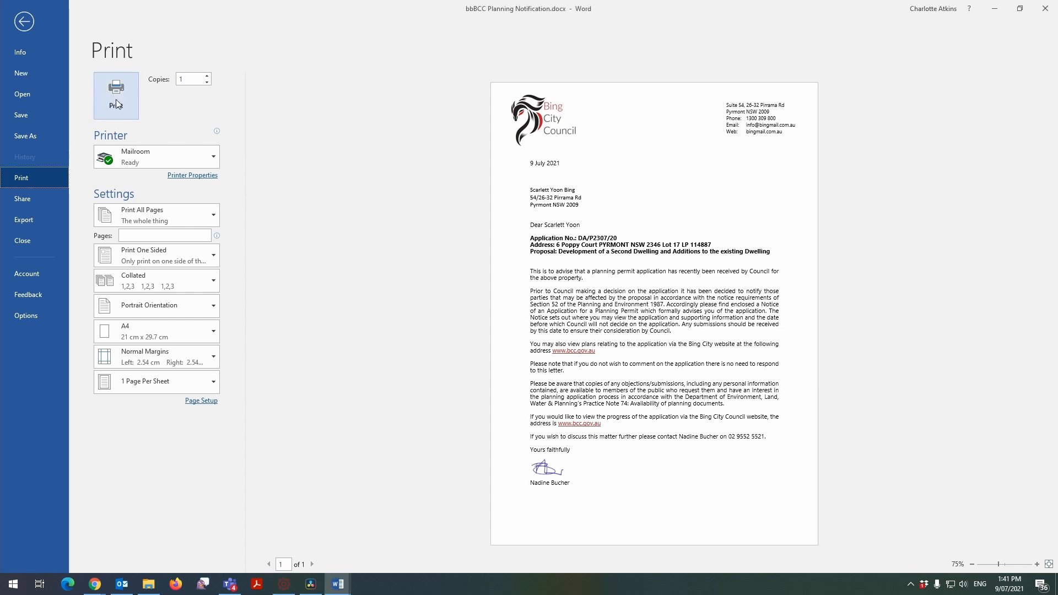
click(119, 108)
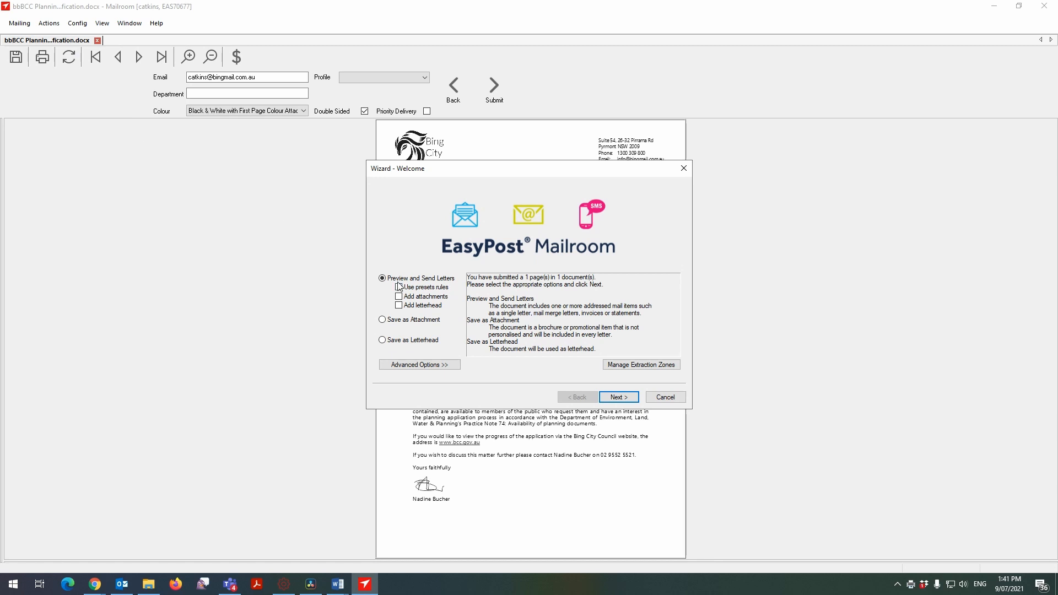
Continue with Preview and Send Letters in the Mailroom wizard and mark the recipient's address block as the text extraction area.
click(618, 398)
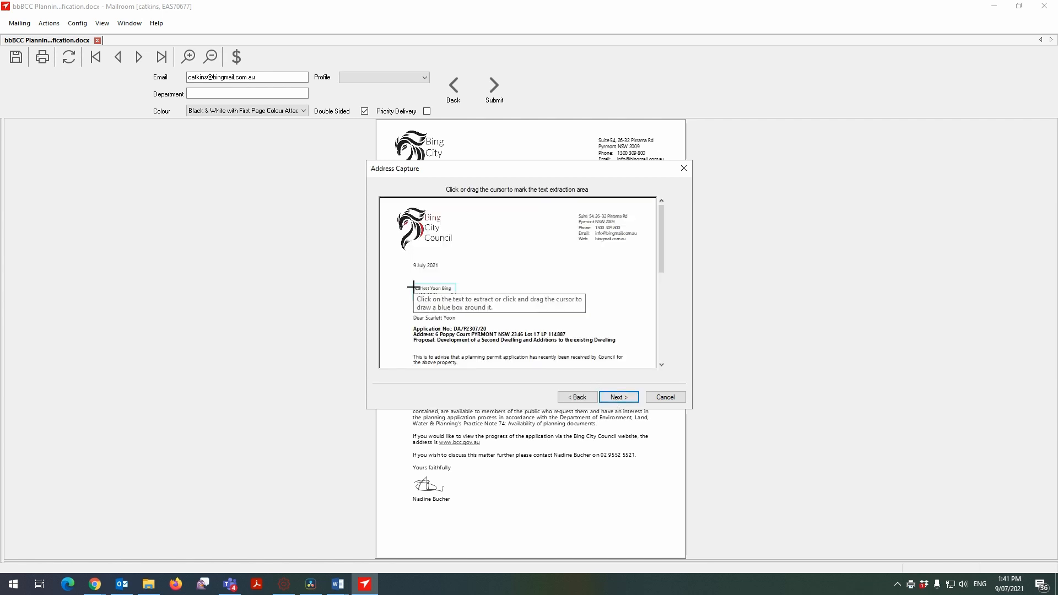
drag(413, 286, 464, 303)
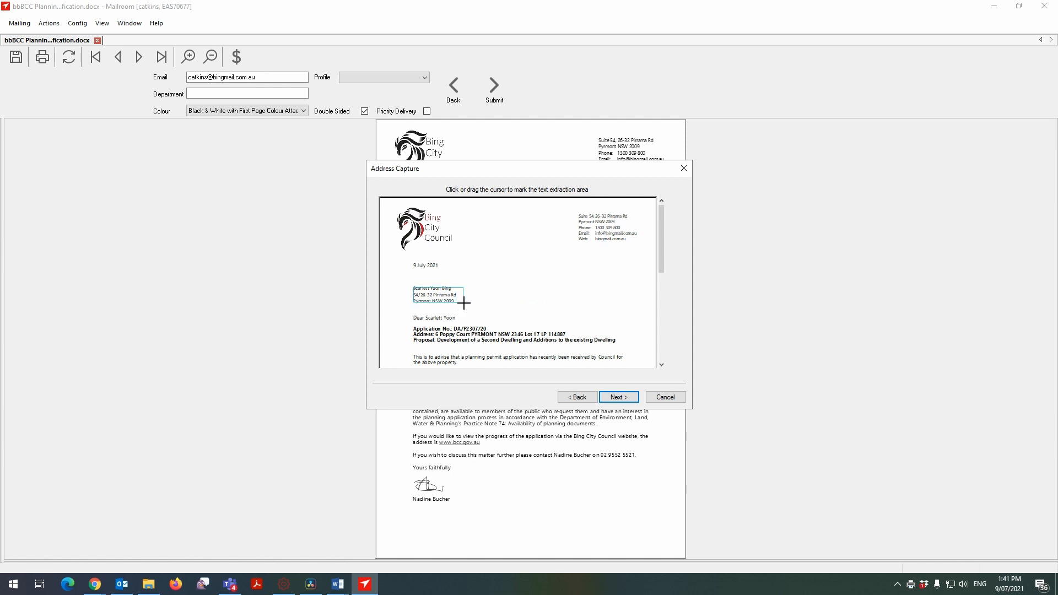
click(425, 291)
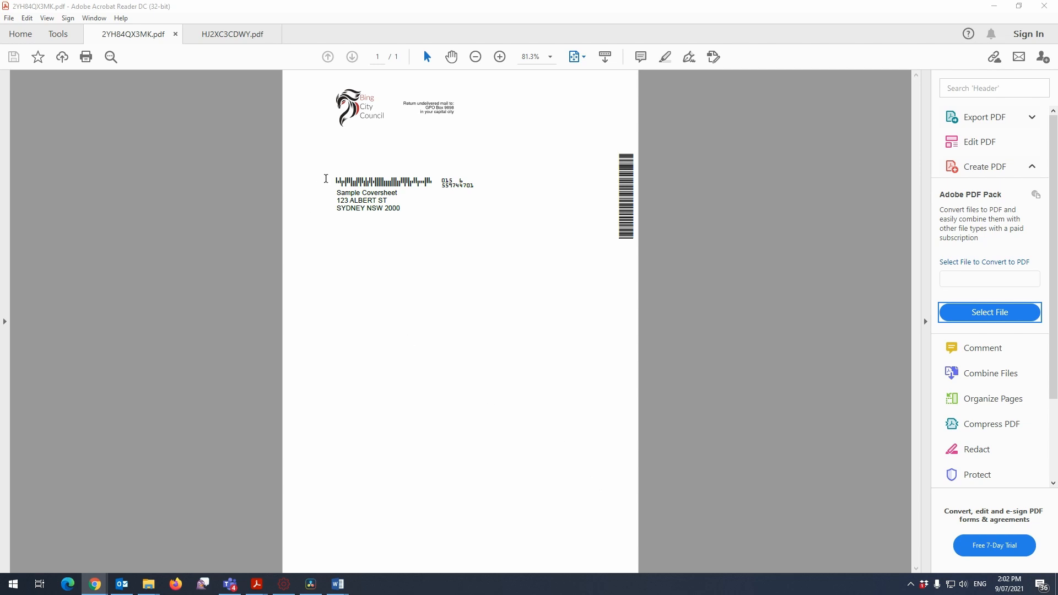
Switch to Acrobat Reader and examine the sample coversheet's logo, return address, recipient address and barcodes.
drag(330, 98, 461, 131)
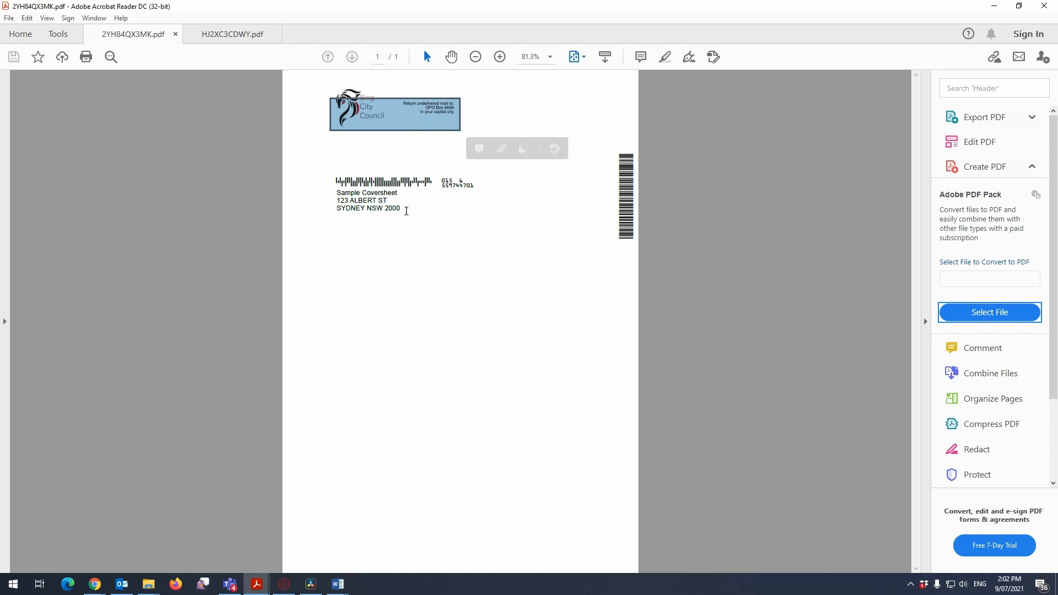
click(479, 189)
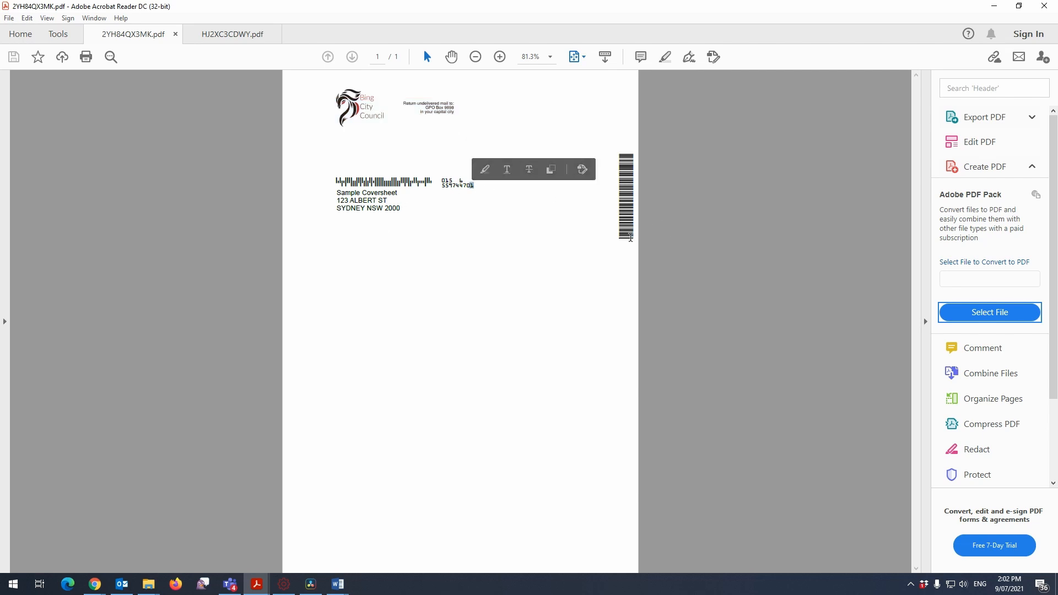
click(631, 171)
drag(401, 212, 333, 196)
drag(475, 186, 334, 178)
click(444, 212)
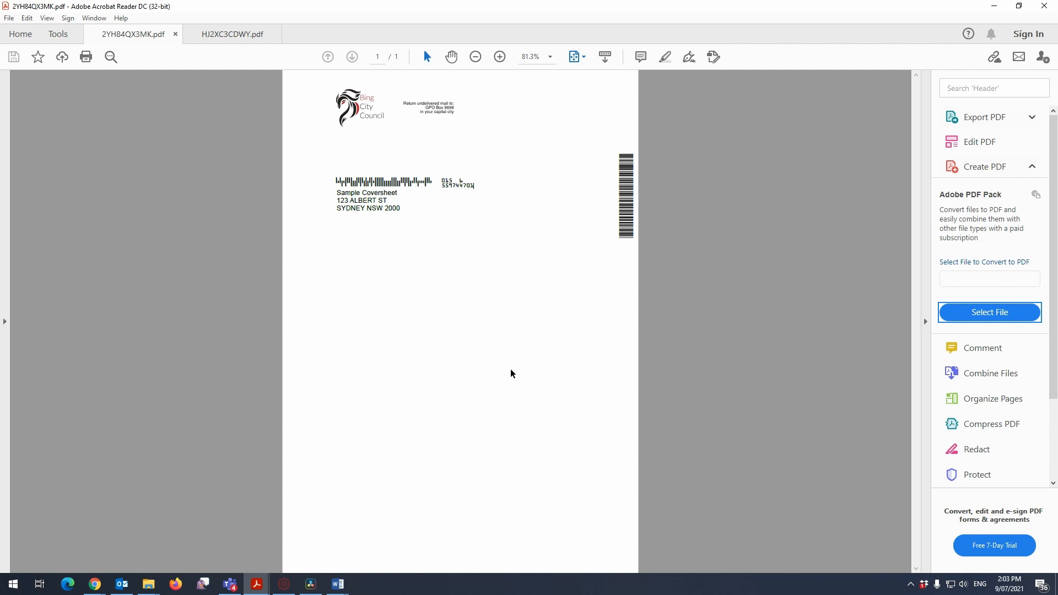
click(207, 34)
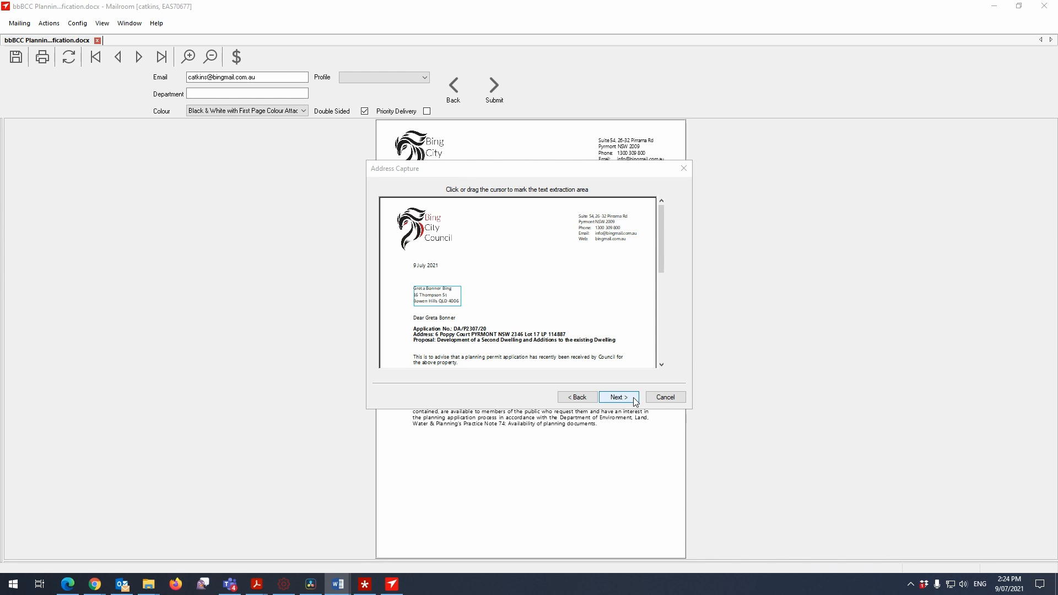
Return to Mailroom, accept the marked address area and widen the letter list to show the Index and reference columns.
click(618, 397)
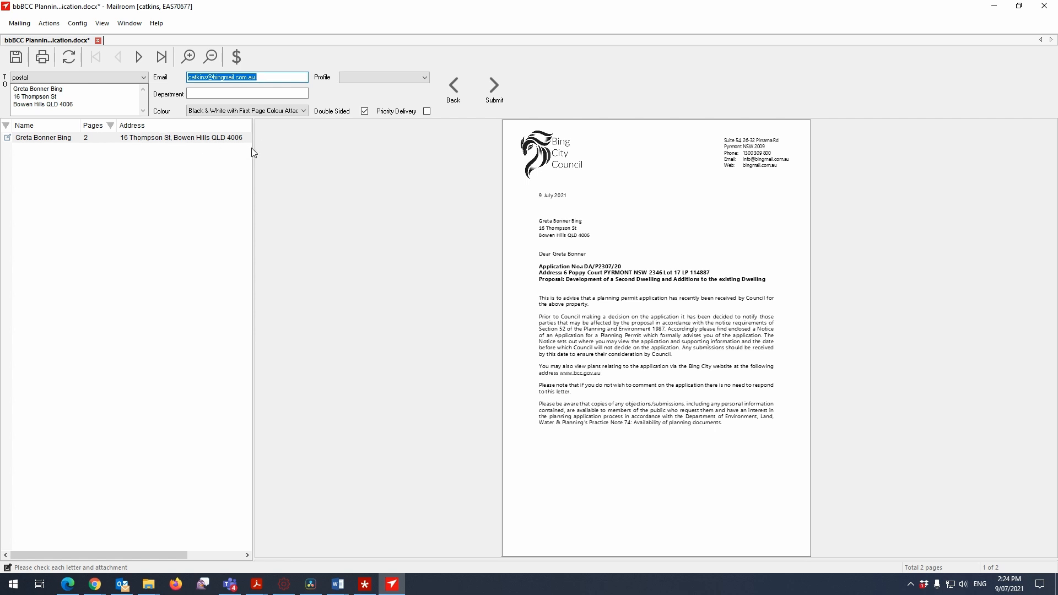
drag(252, 148, 408, 163)
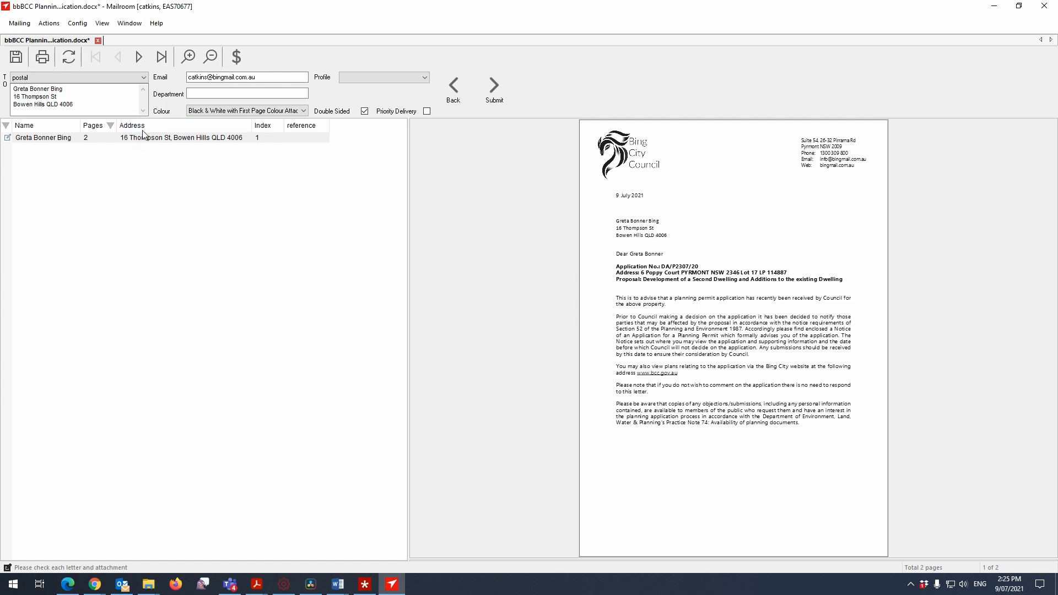
Page back and forth through the letter preview to check both pages.
click(139, 63)
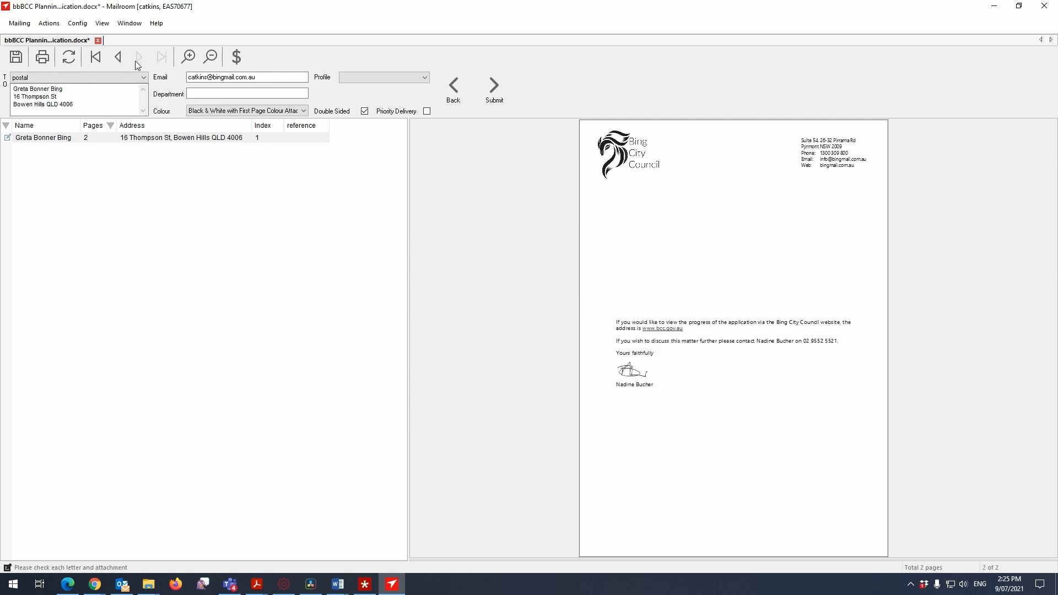
click(120, 59)
click(140, 63)
click(119, 60)
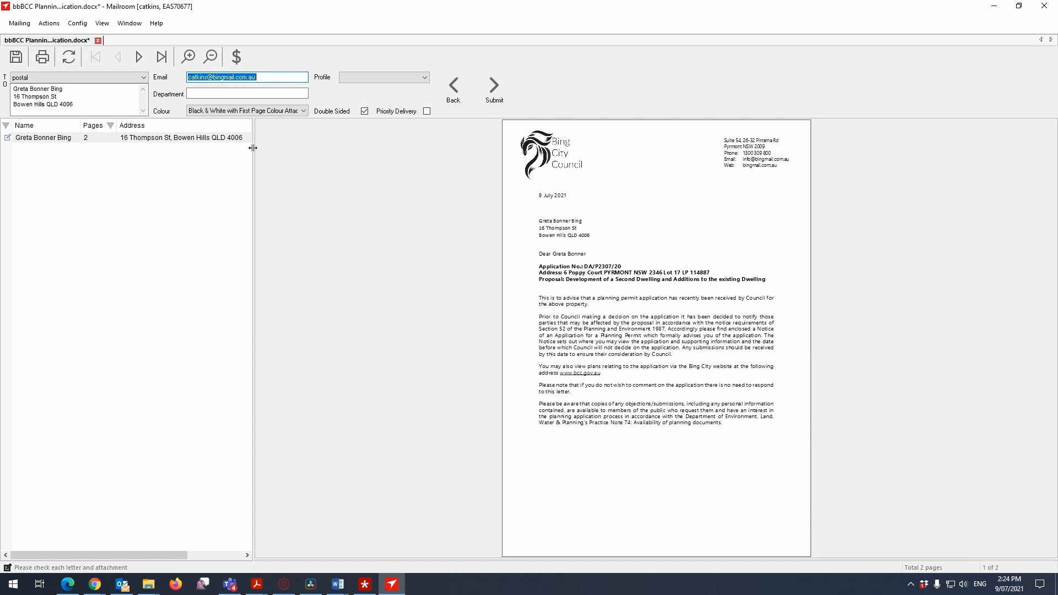
Widen the letter list again up to the reference column and review the letter's two pages, ending on page 1.
drag(252, 148, 408, 164)
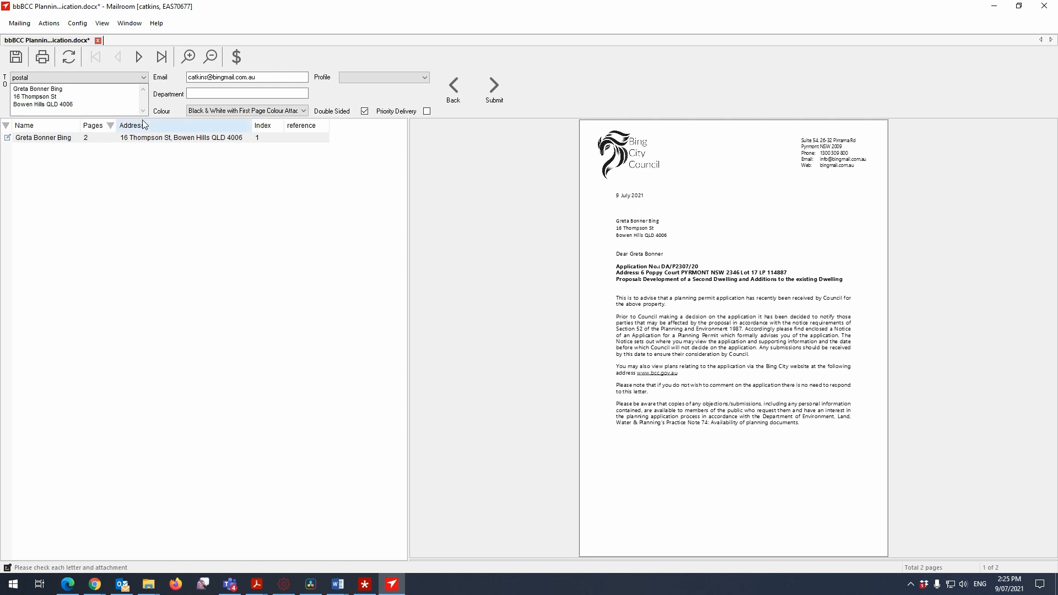
click(139, 64)
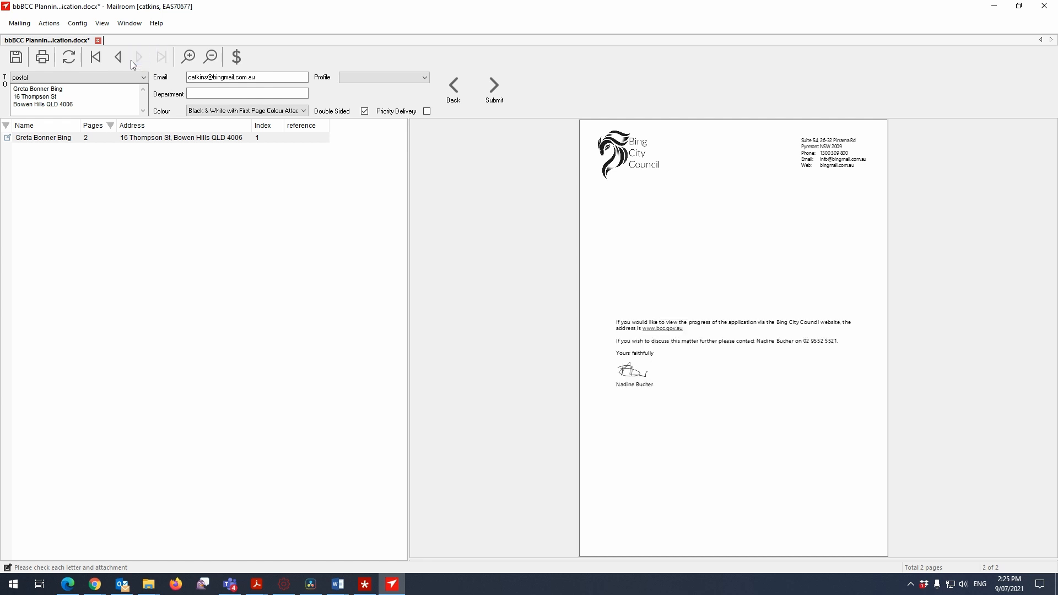
click(120, 60)
click(140, 61)
click(120, 60)
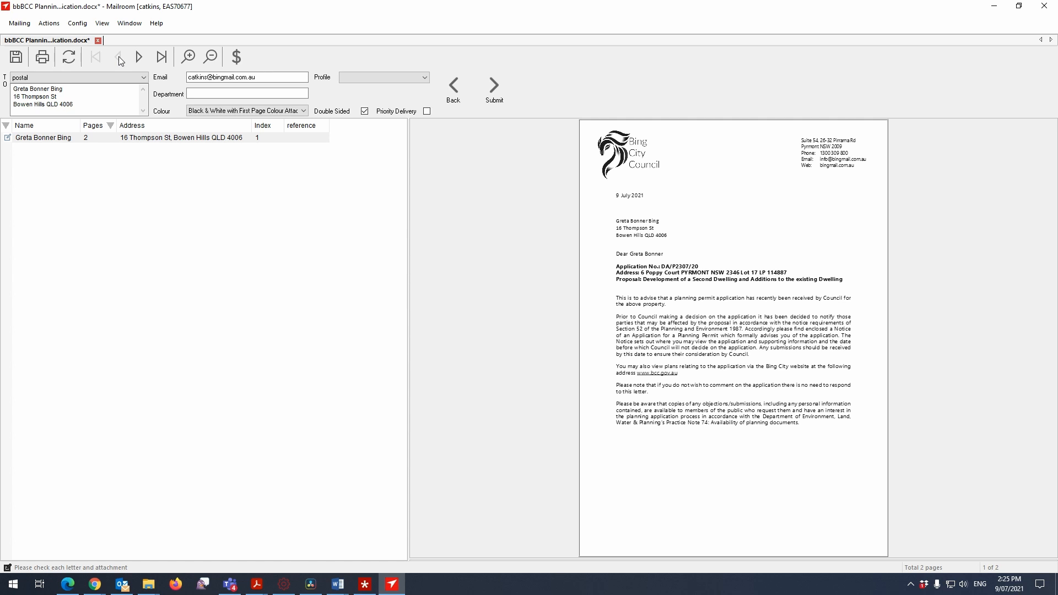
Try the Black & White and Full Colour print options, and set the mailing's colour to First Page Colour.
click(215, 112)
click(211, 121)
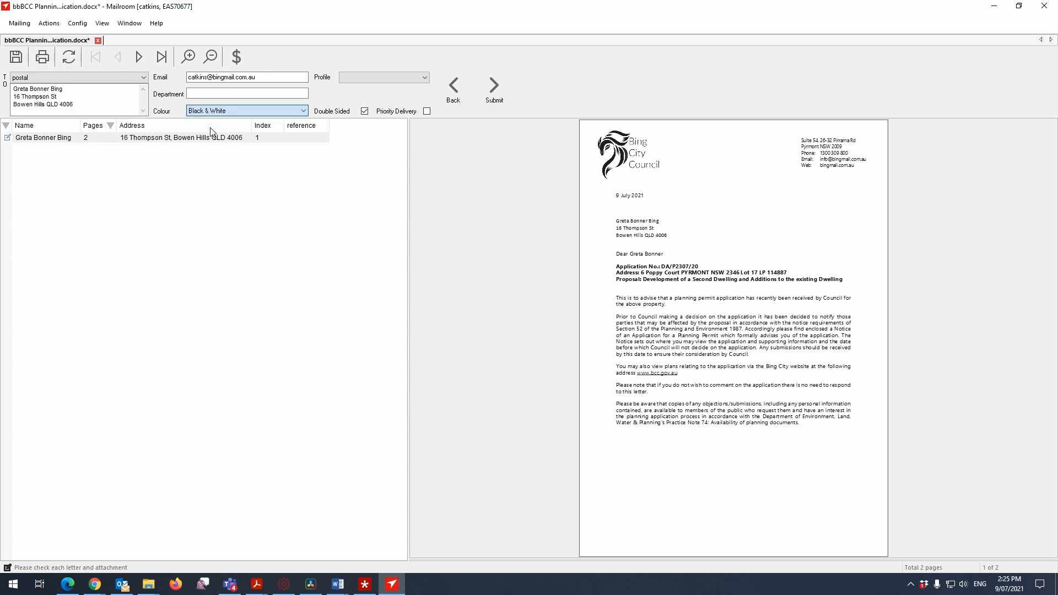
click(213, 112)
click(213, 128)
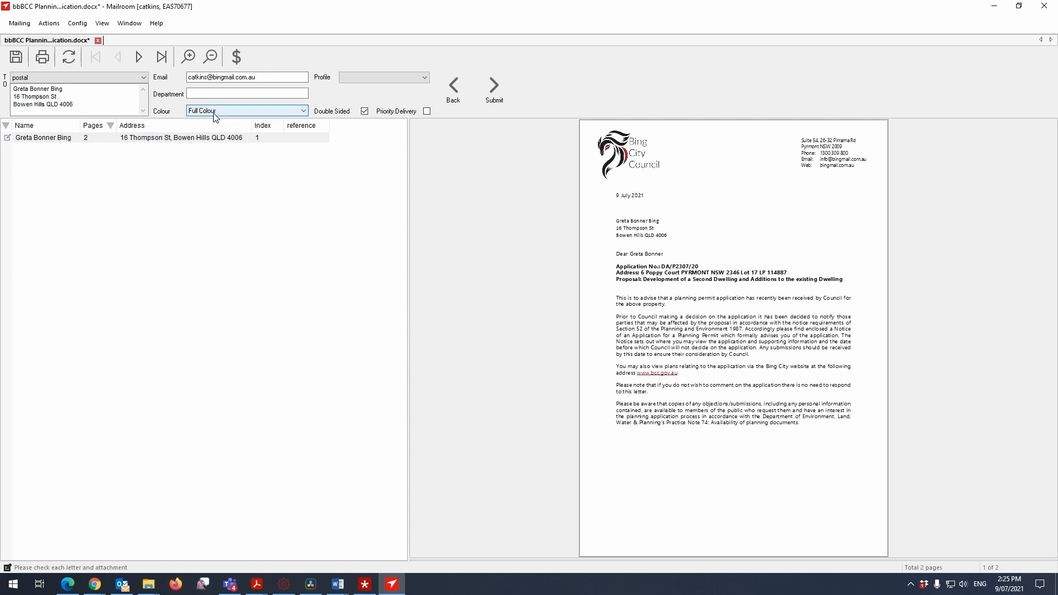
click(215, 113)
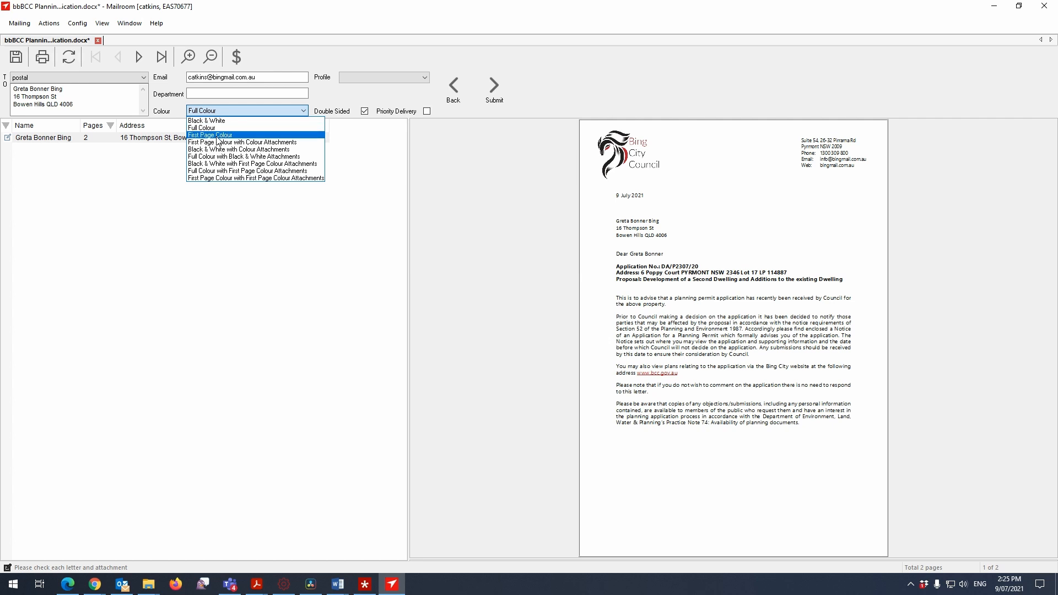
click(216, 136)
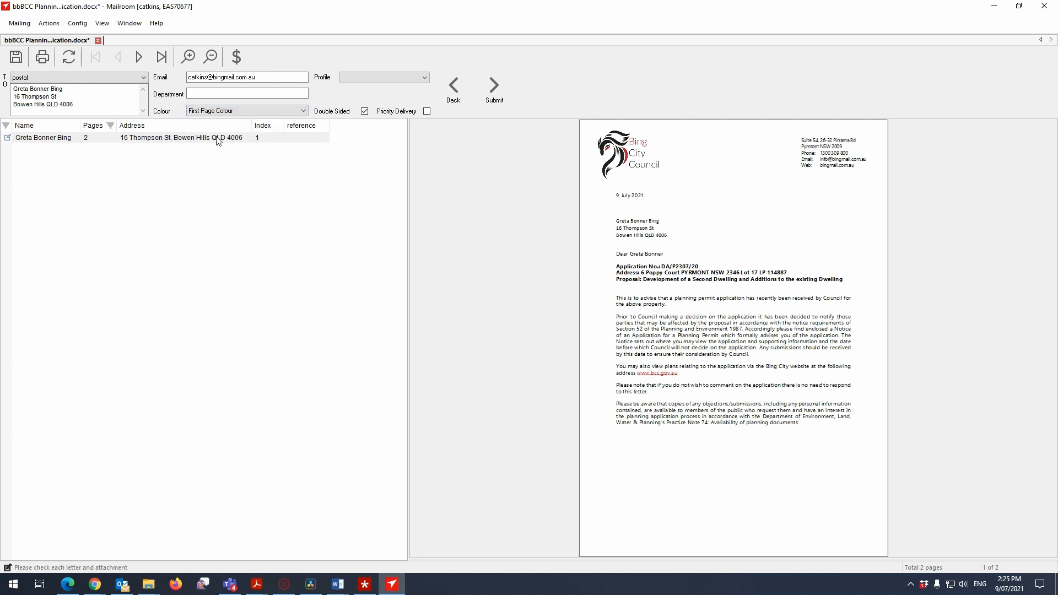
Check the letter's second page, return to page 1, and rename the mailing to "master Plan bbBCC Planning Notification.docx".
click(139, 57)
click(119, 57)
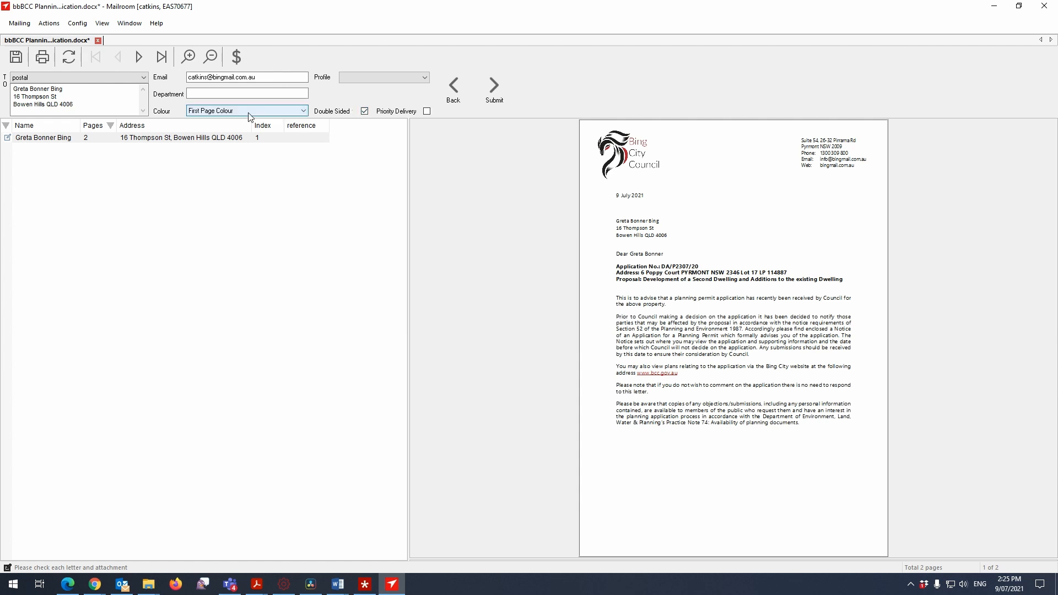
click(20, 23)
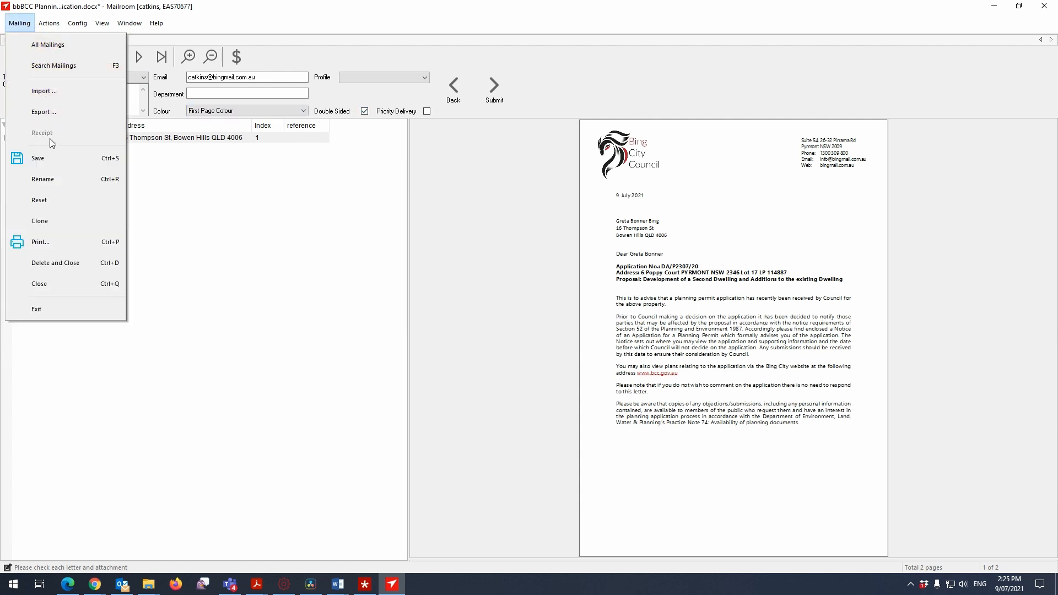
click(54, 179)
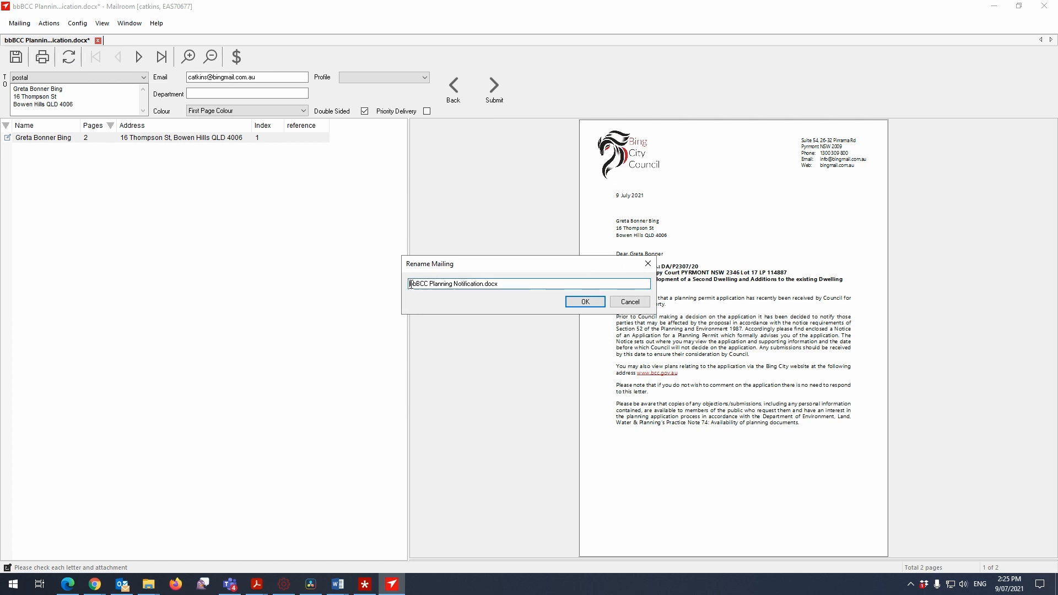
text(master Plan)
click(585, 303)
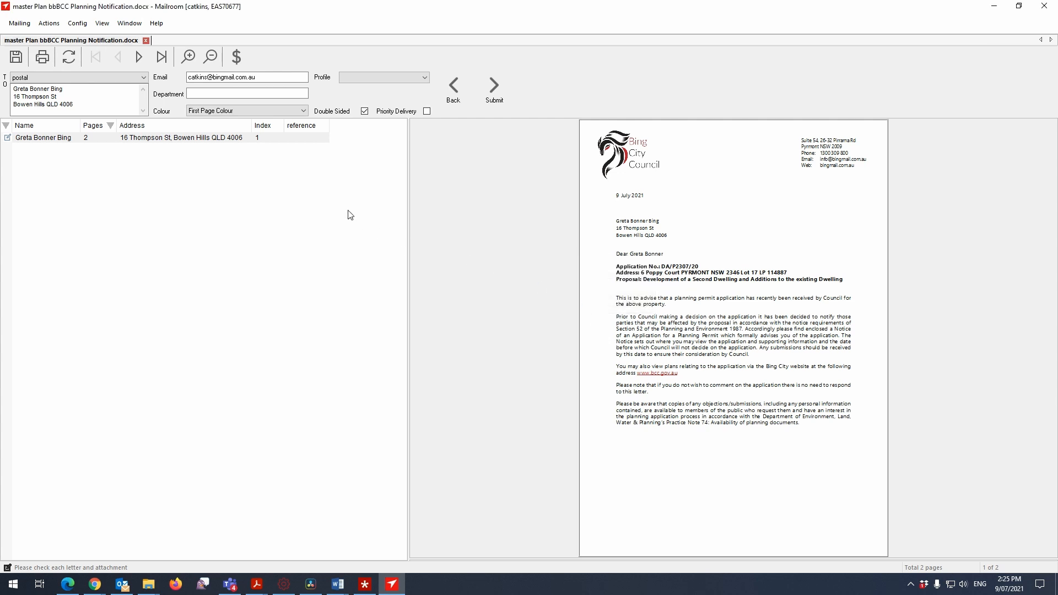
Set the mailing's department to 1236, keep Double Sided enabled, and bring up the submission review.
click(230, 94)
text(1236)
click(365, 112)
click(498, 89)
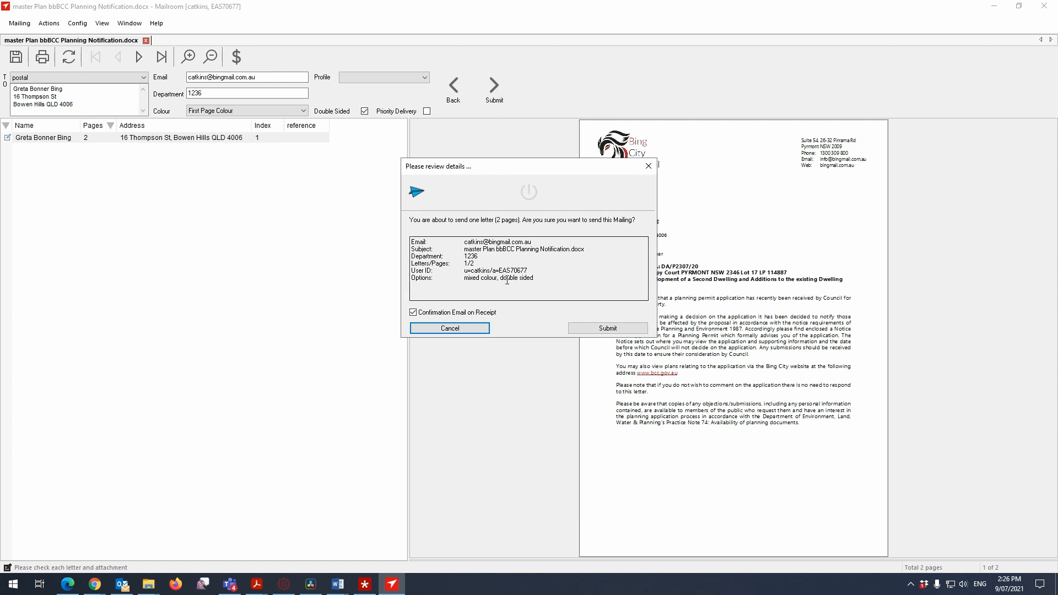
Check the Letters/Pages entry, submit the mailing with Confirmation Email on Receipt enabled, and dismiss the receipt.
drag(496, 264, 401, 264)
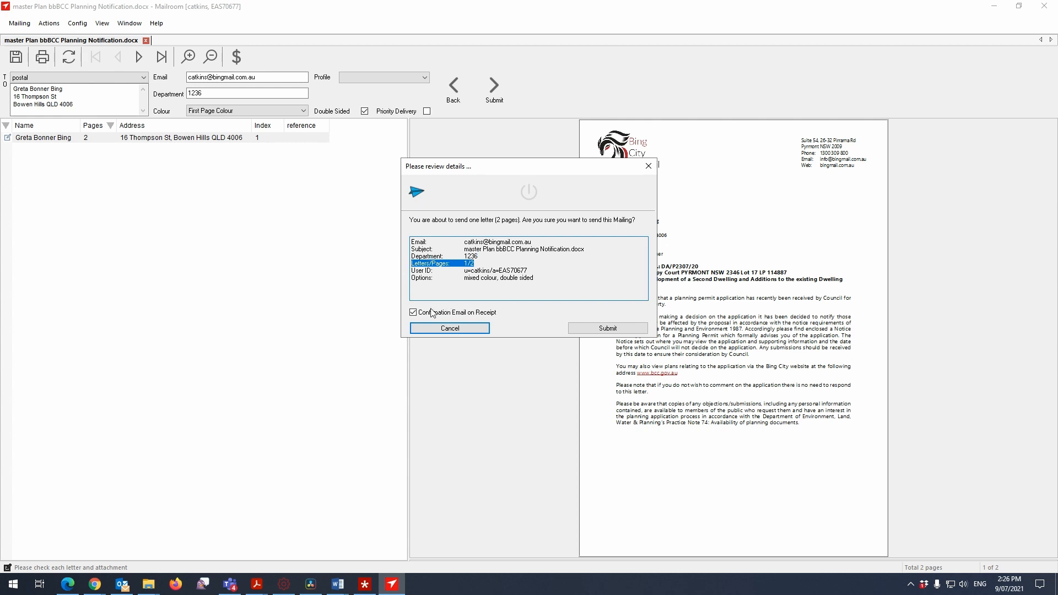
click(414, 313)
click(414, 313)
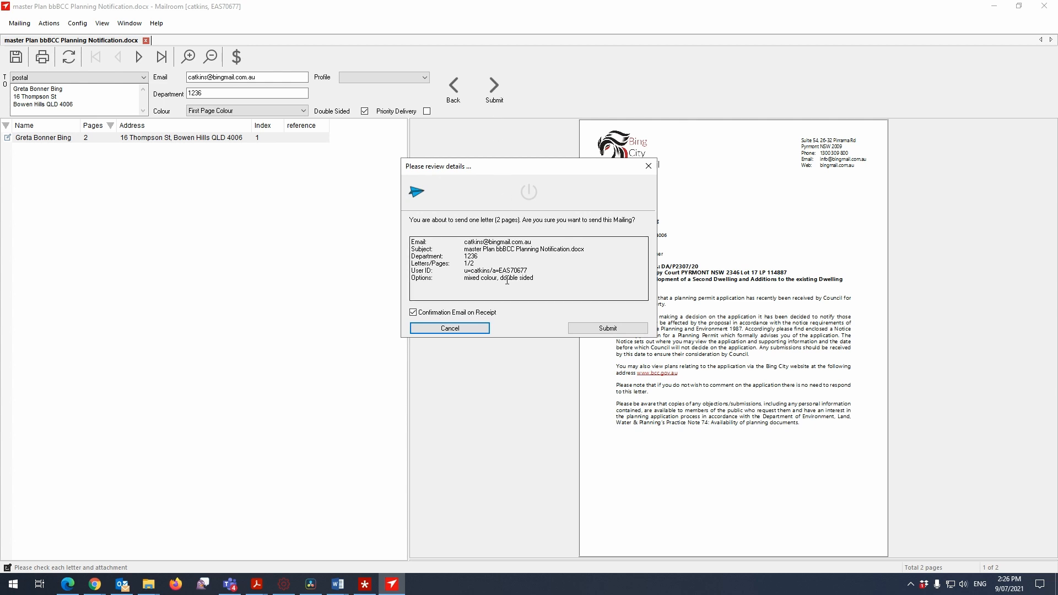
drag(504, 264, 403, 266)
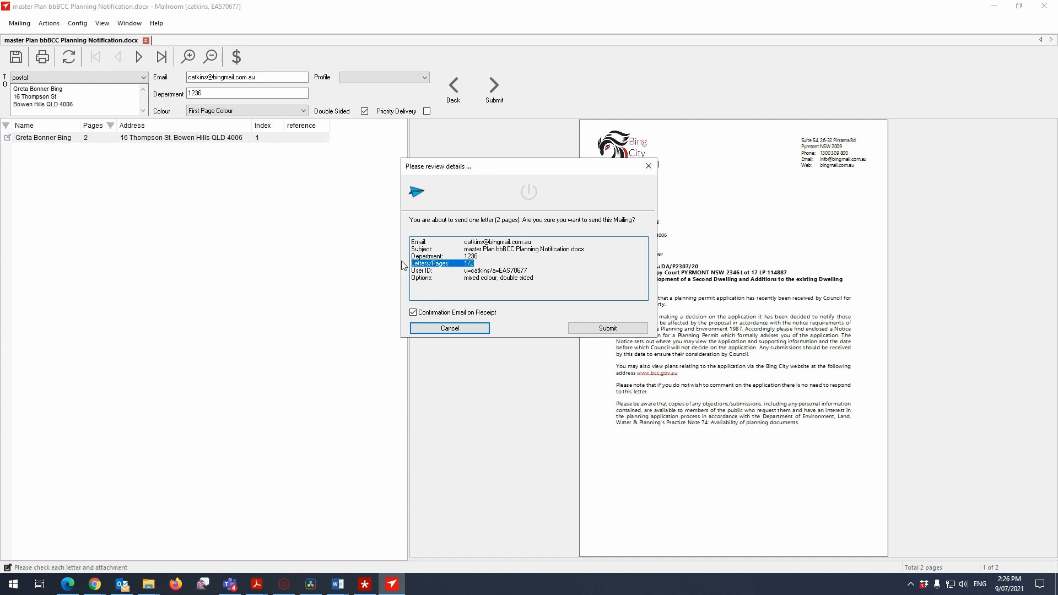
click(414, 313)
click(414, 312)
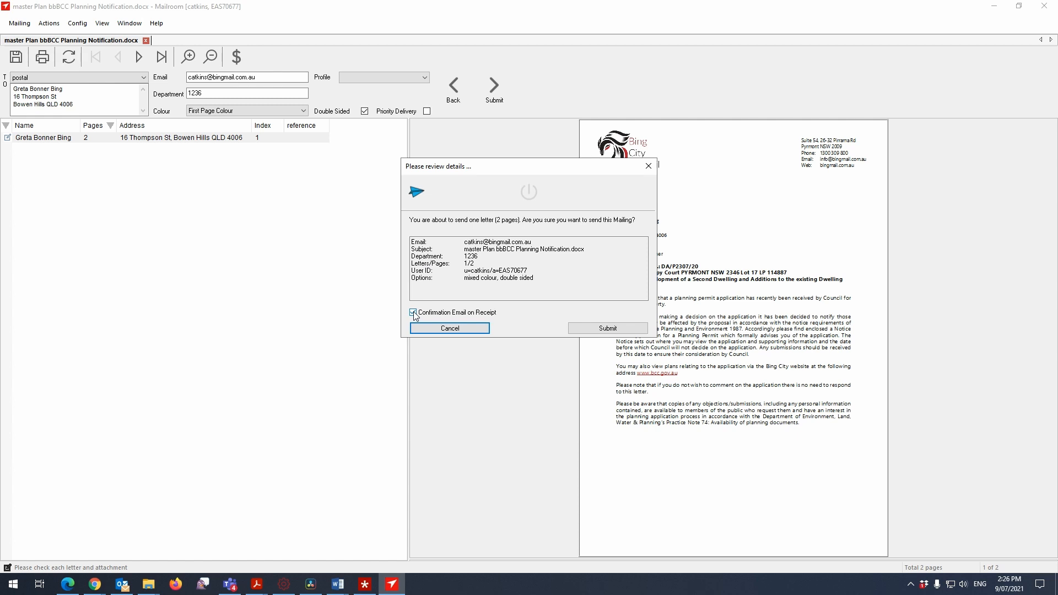
click(587, 328)
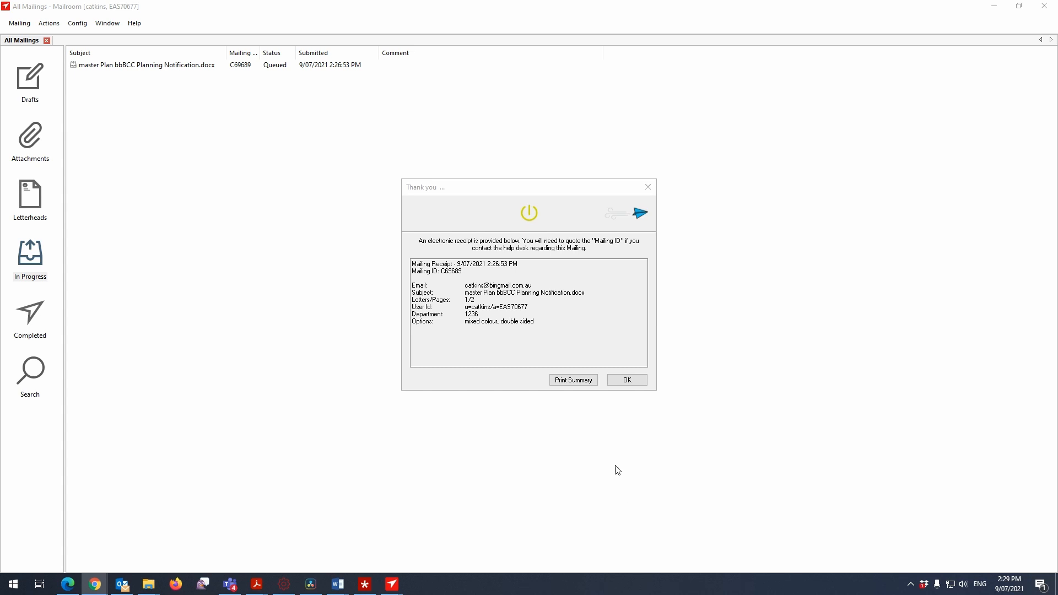
click(627, 380)
Close Mailroom, minimise the Word letter and close the browser window on the desktop.
click(1044, 6)
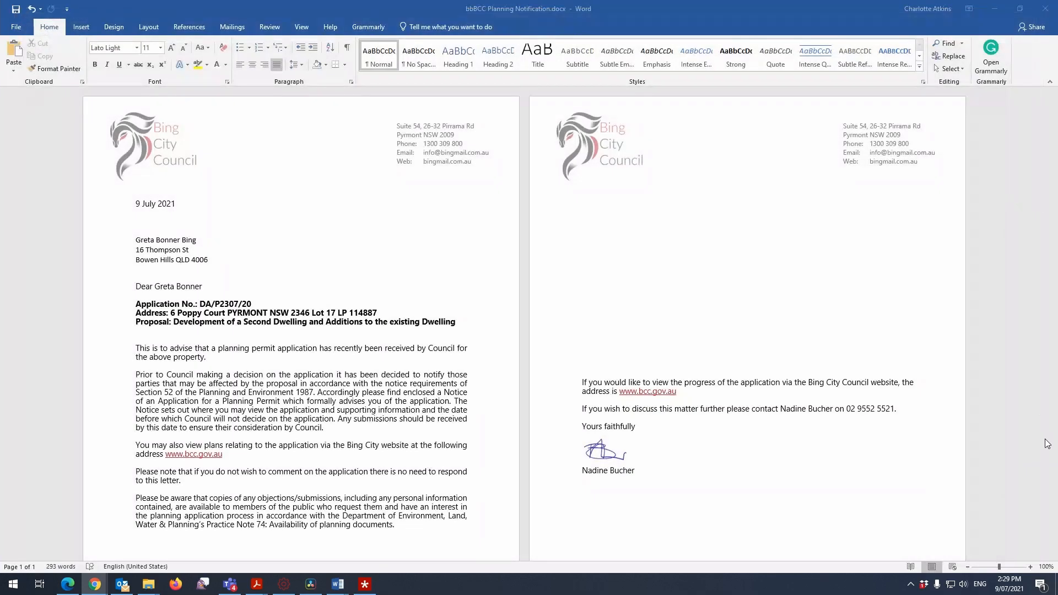
click(997, 8)
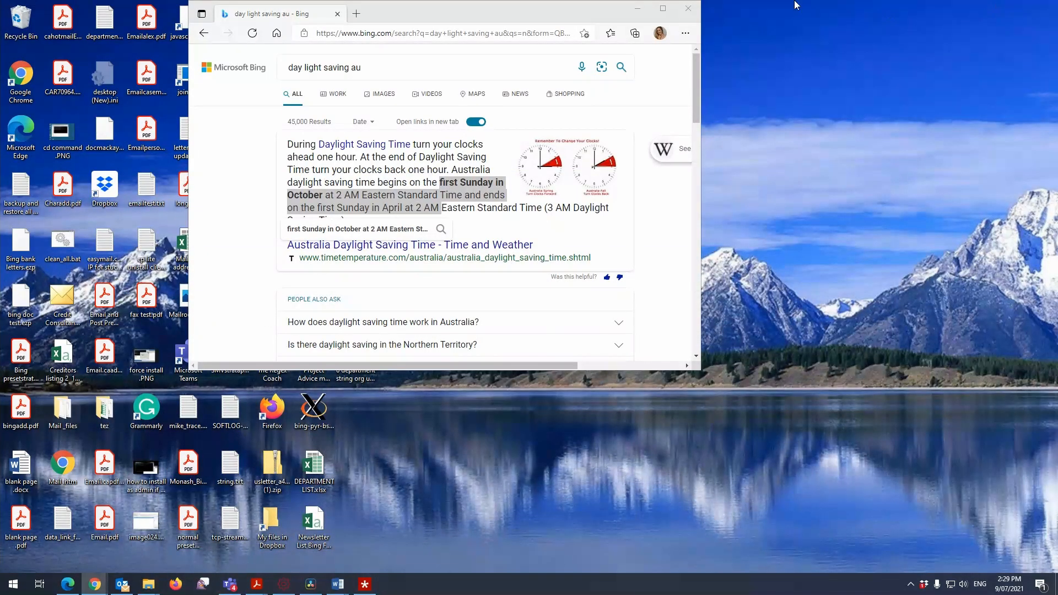
click(694, 6)
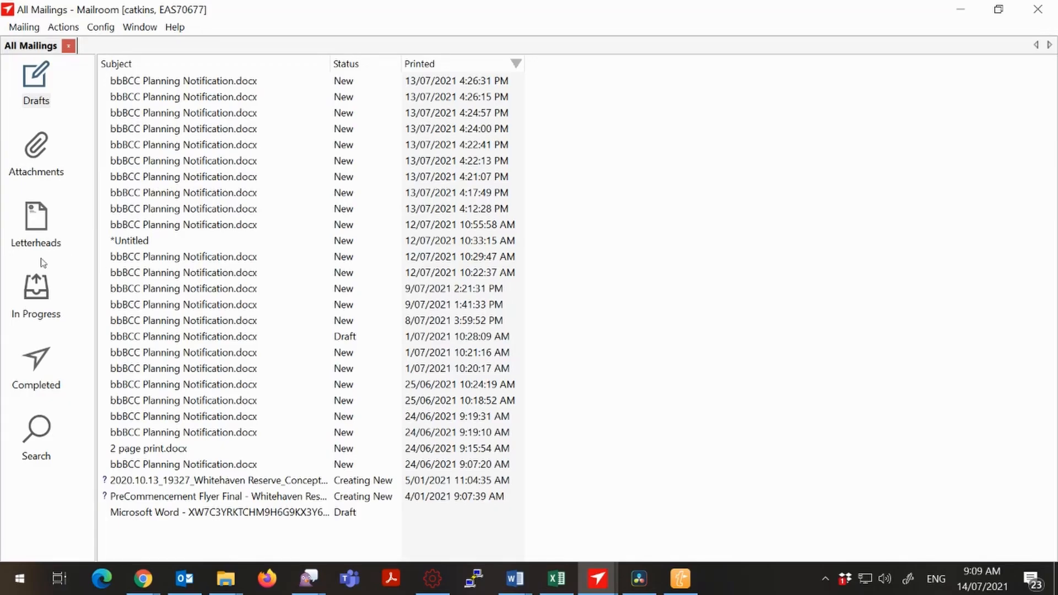
Examine the in-progress mailing with the Mailing ID column widened, and look over the completed mailings list.
click(35, 301)
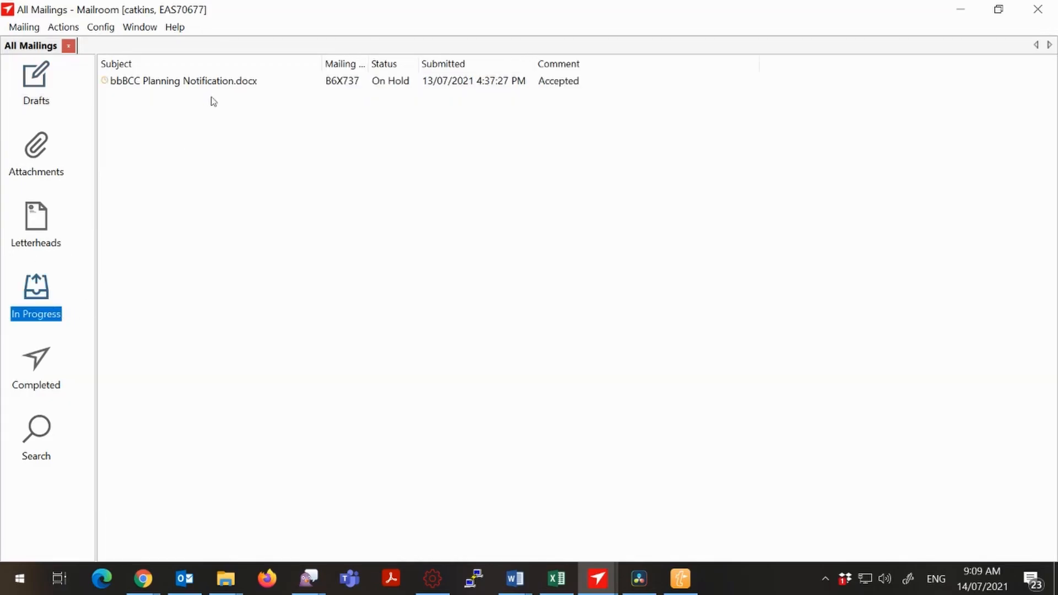
click(348, 87)
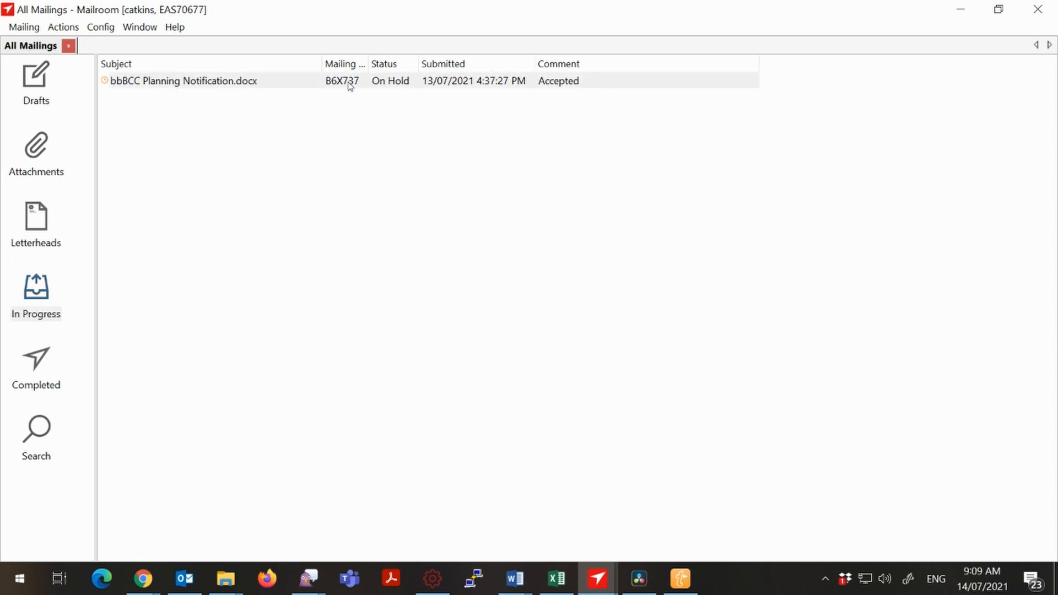
mouse_move(368, 65)
mouse_down()
mouse_move(383, 64)
mouse_move(372, 64)
mouse_up()
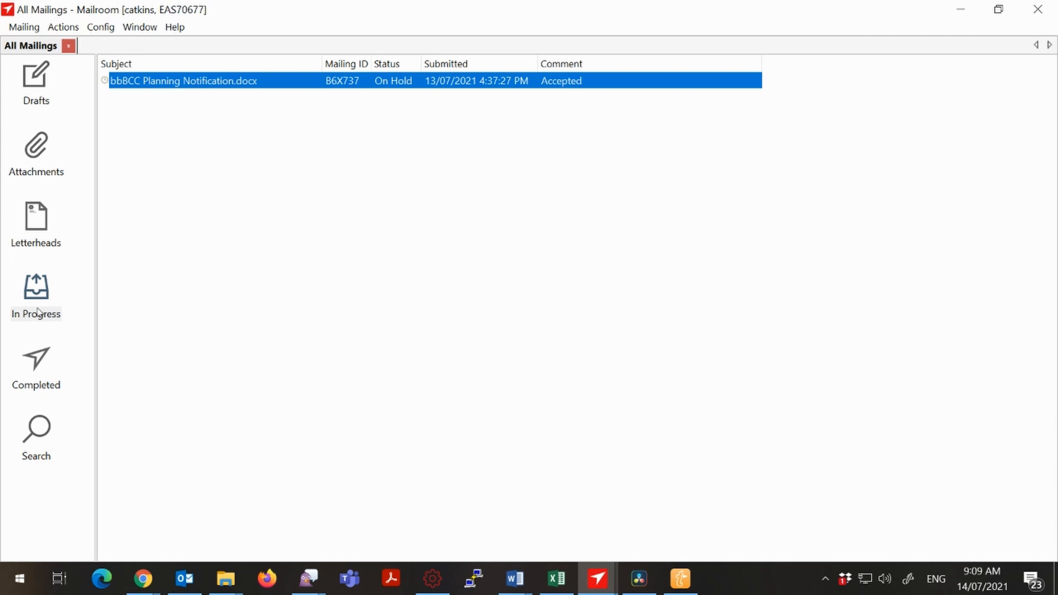
click(38, 386)
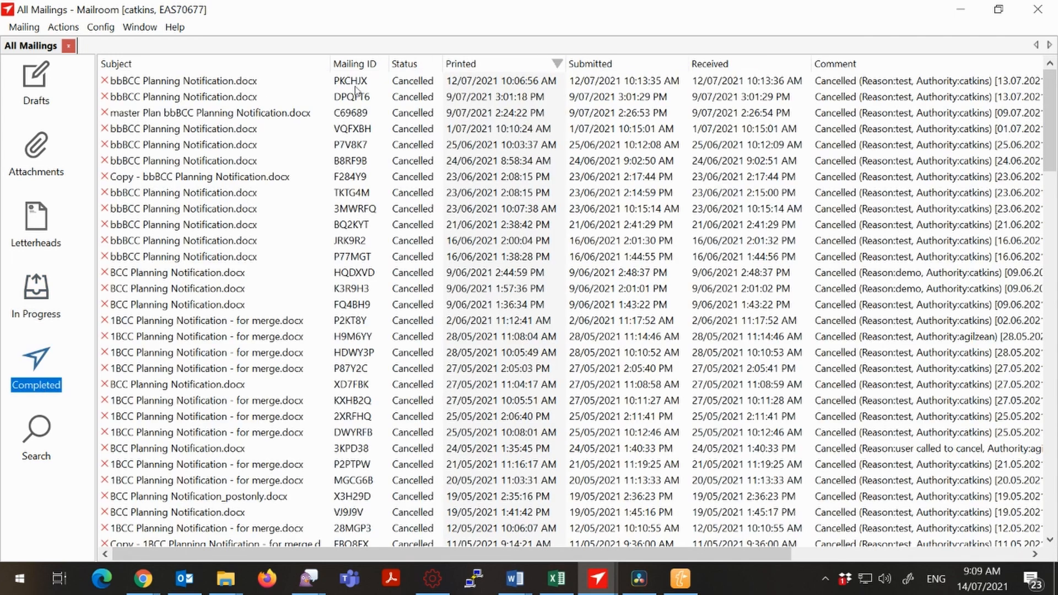
click(355, 82)
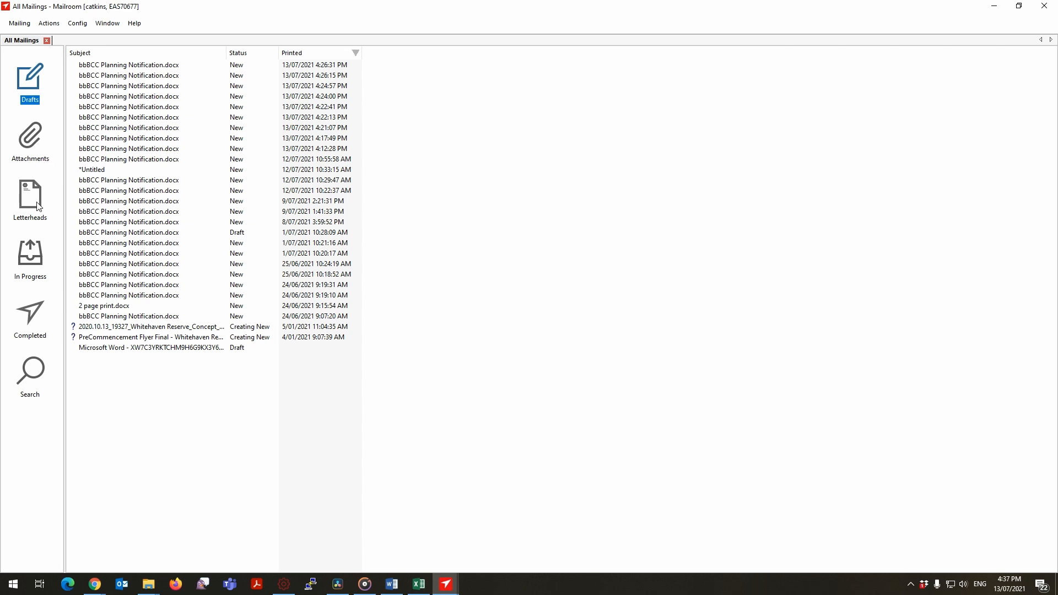
Examine the submitted mailing's status in the in-progress list, including the list's Refresh option.
click(39, 260)
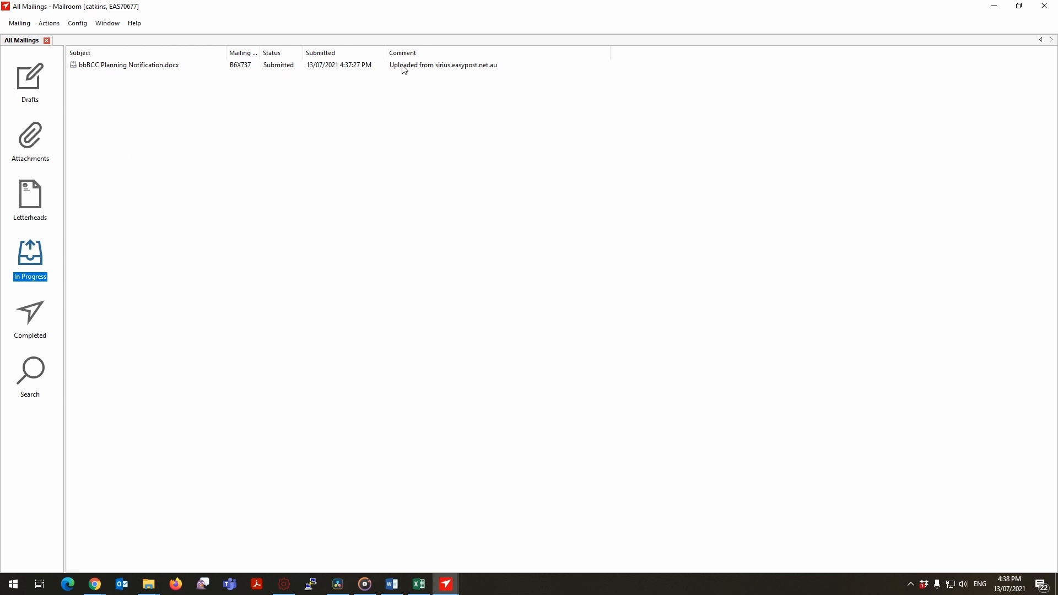
right_click(280, 73)
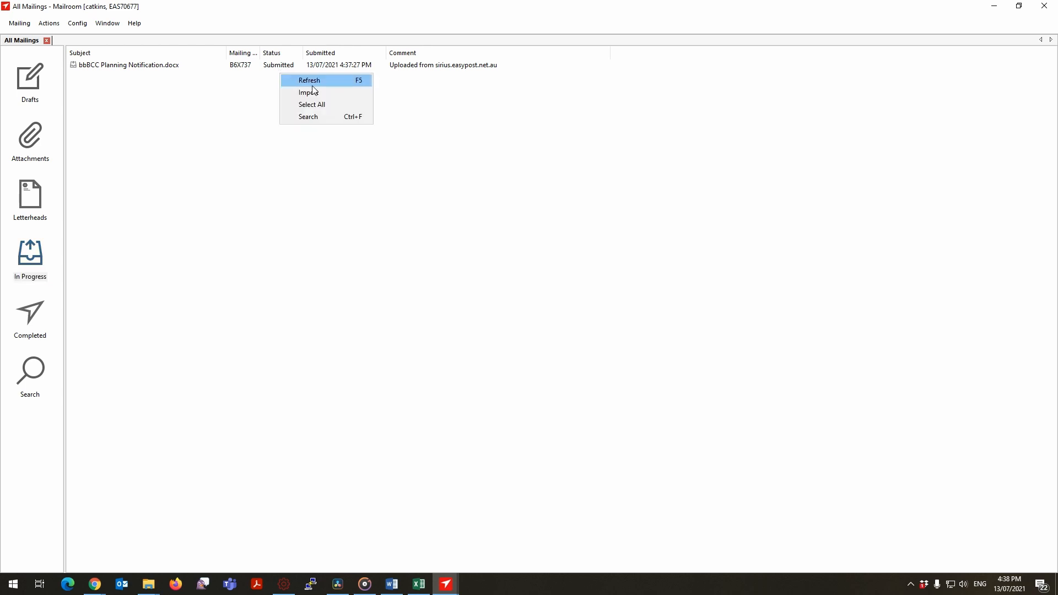
click(276, 67)
click(290, 103)
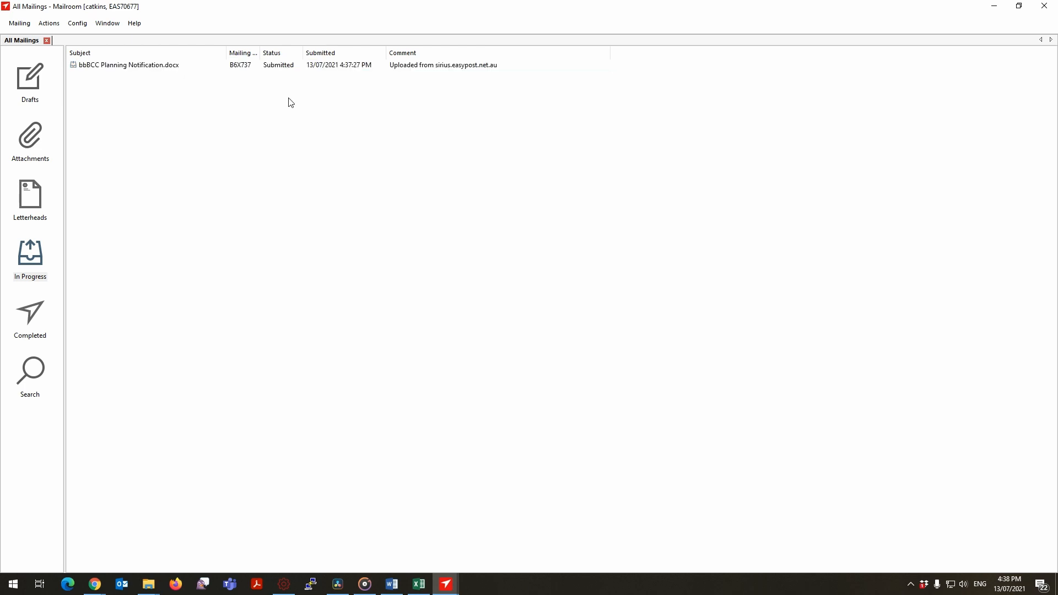
Look through the completed mailings for lodged items and highlight a lodged Levy Notice to examine its status and comment.
click(42, 326)
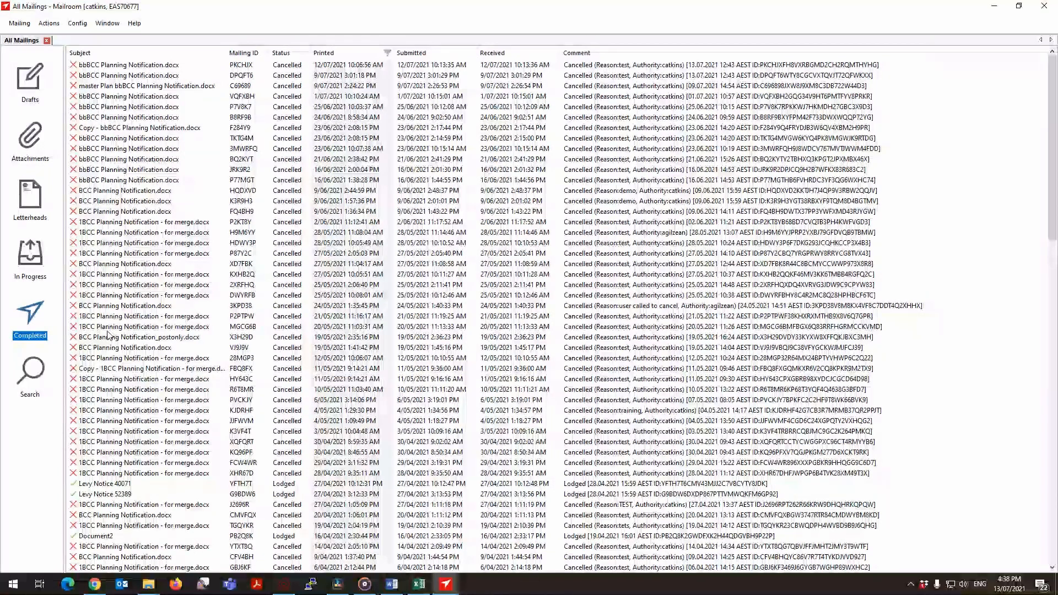
scroll(110, 337, down, 1)
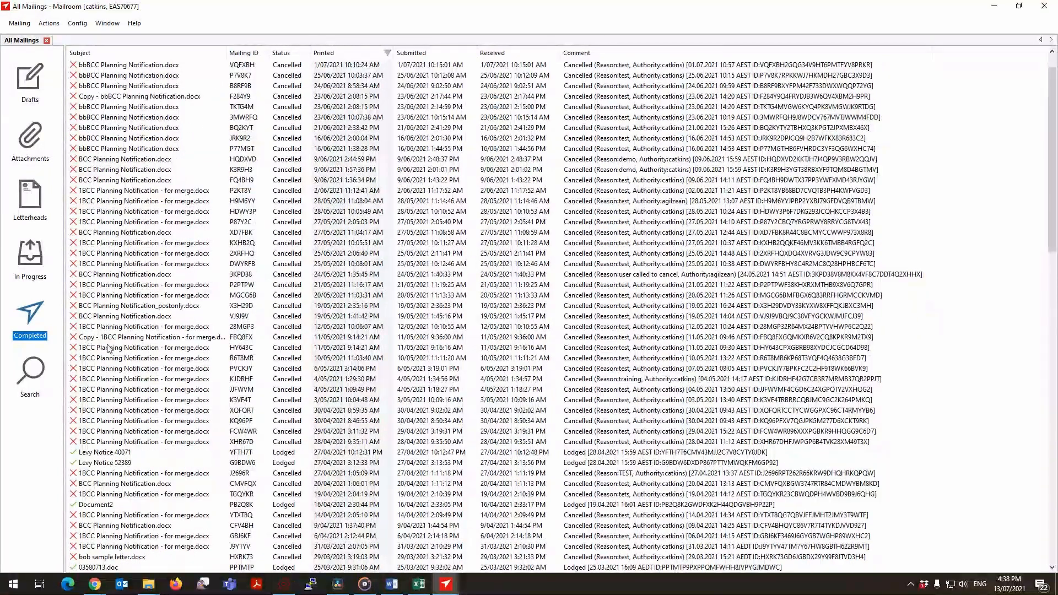
click(84, 464)
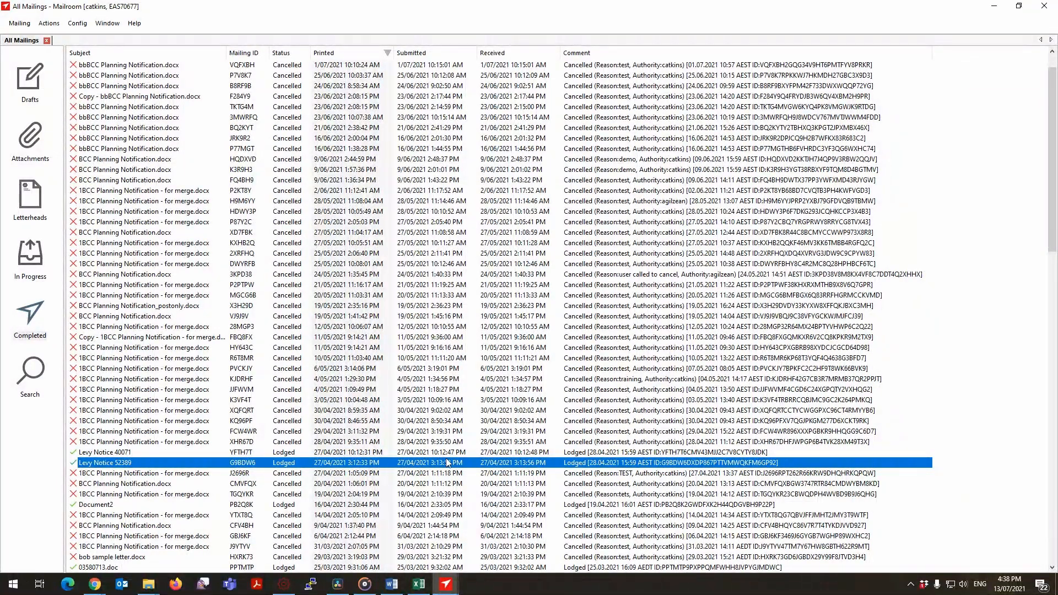
click(613, 506)
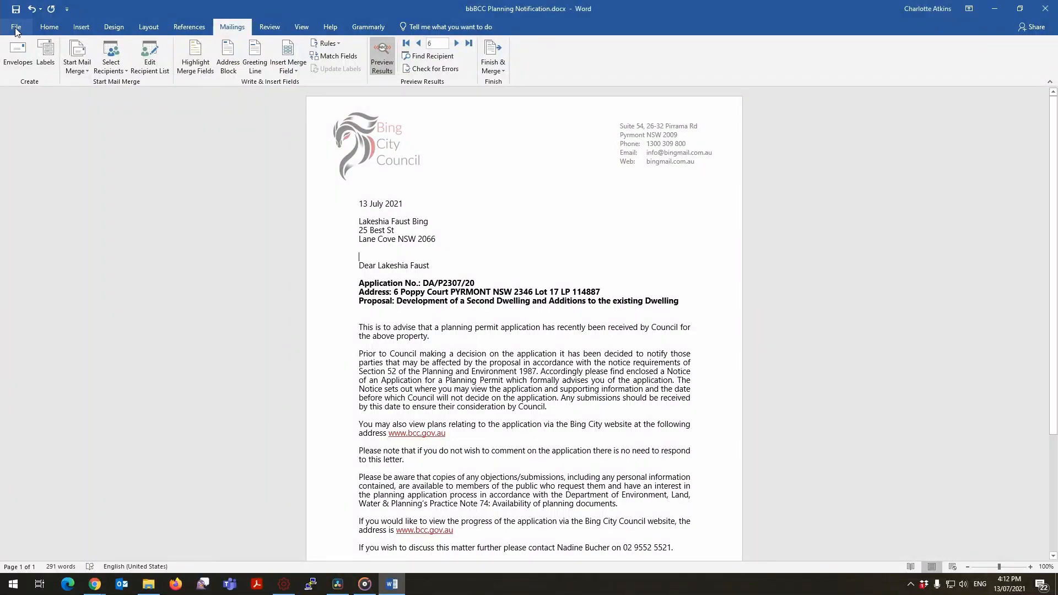
Switch to Word and print the bbBCC Planning Notification letter to the Mailroom printer.
click(16, 26)
click(34, 177)
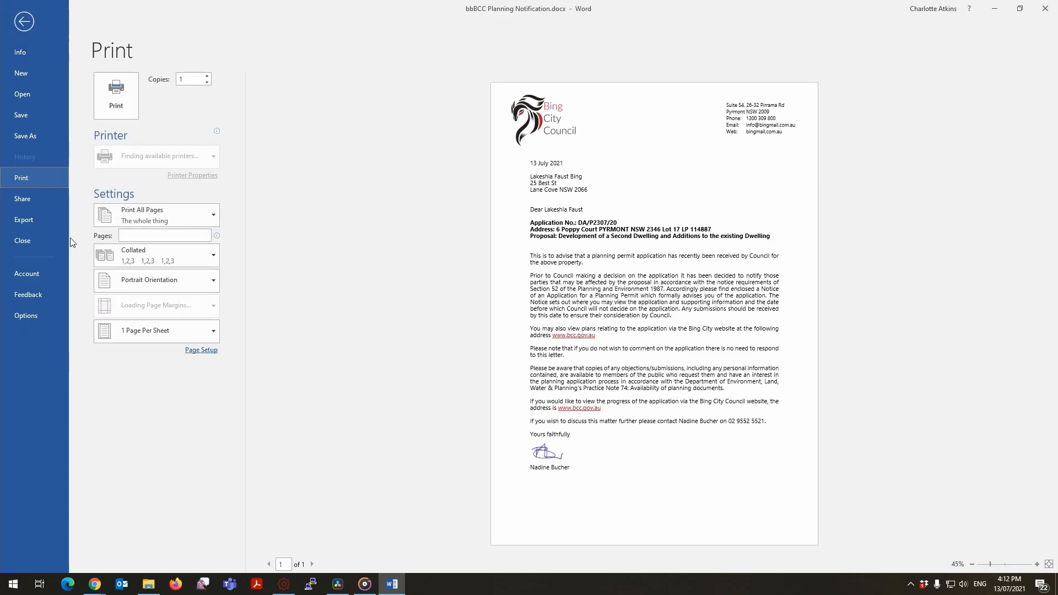
click(147, 159)
click(150, 250)
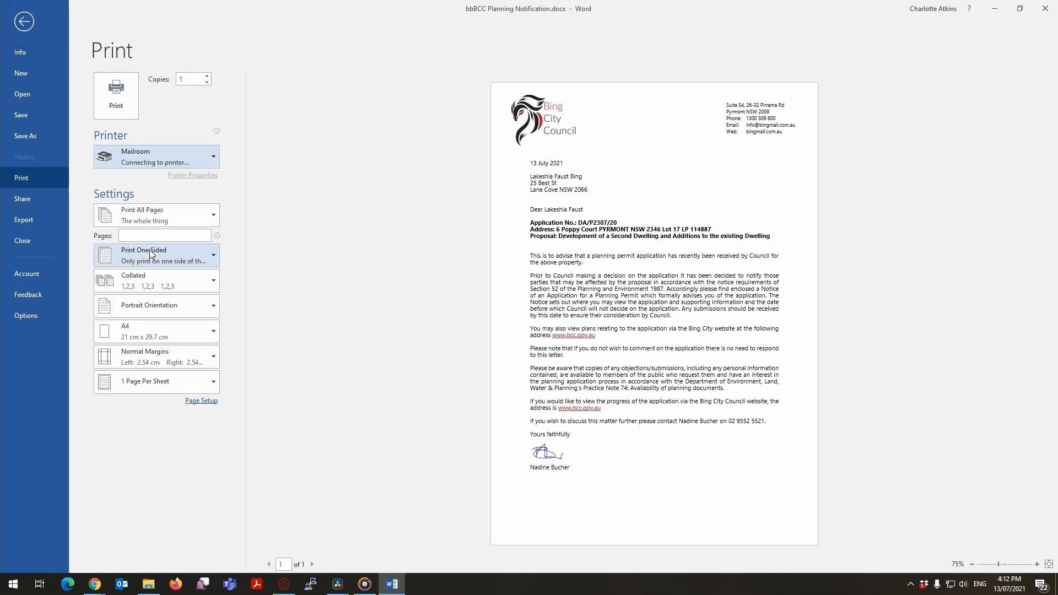
click(122, 91)
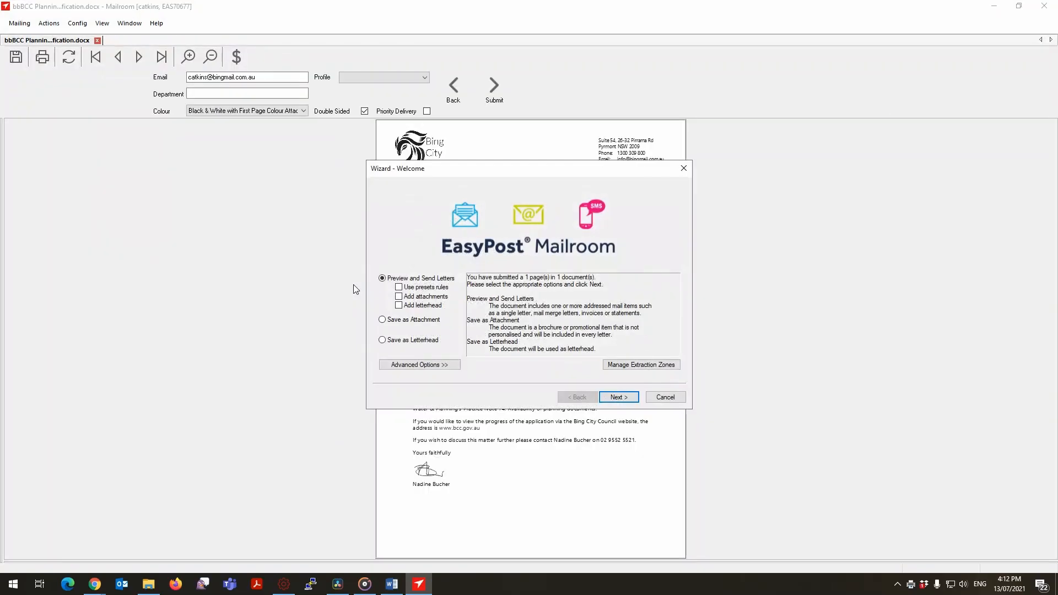
Mark the three-line recipient address block as the text extraction area and accept the address capture.
click(618, 396)
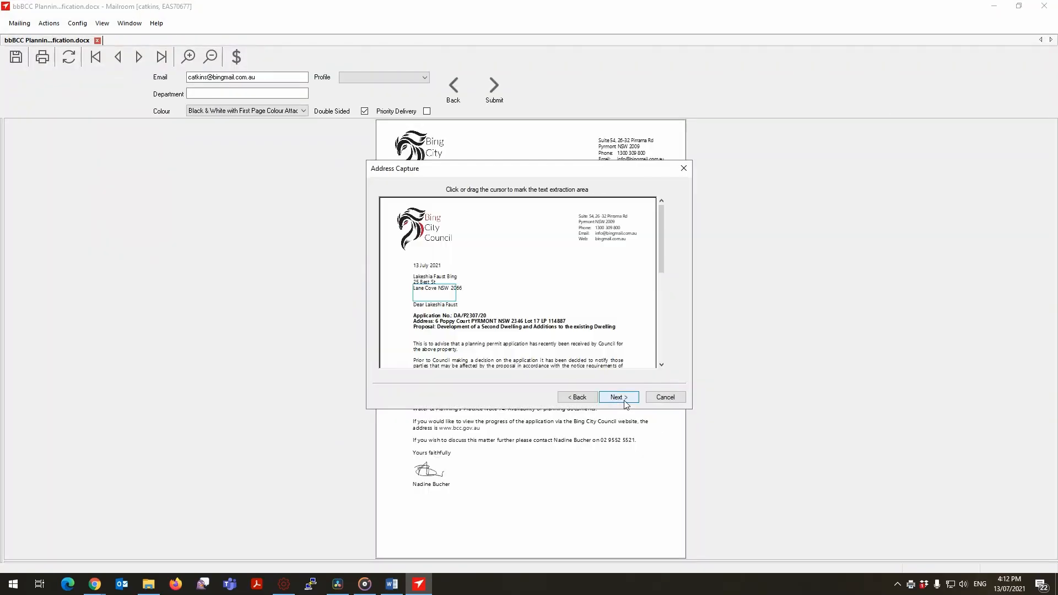
drag(414, 273, 473, 289)
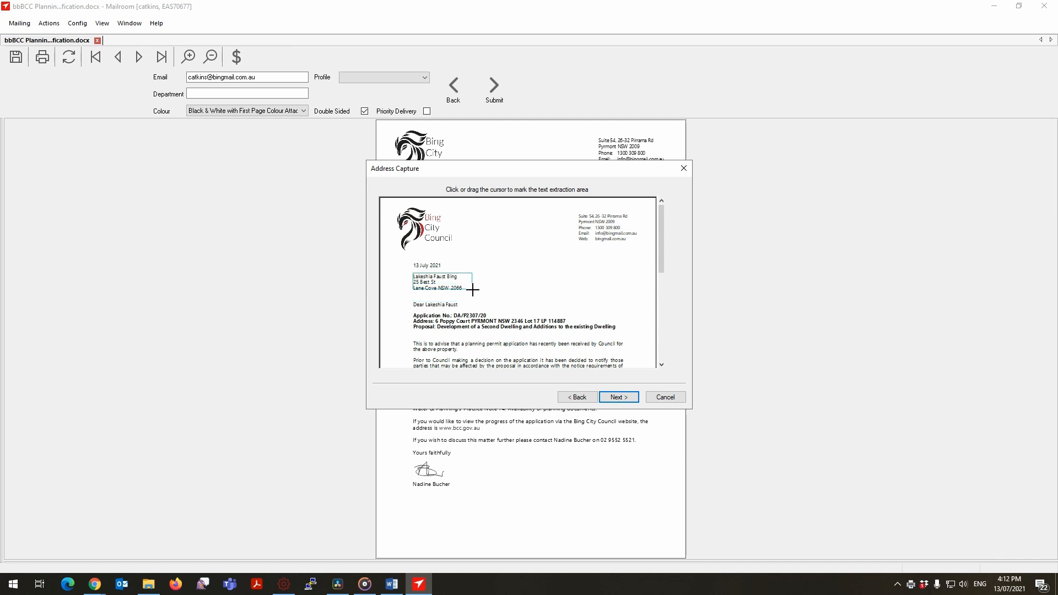
click(618, 397)
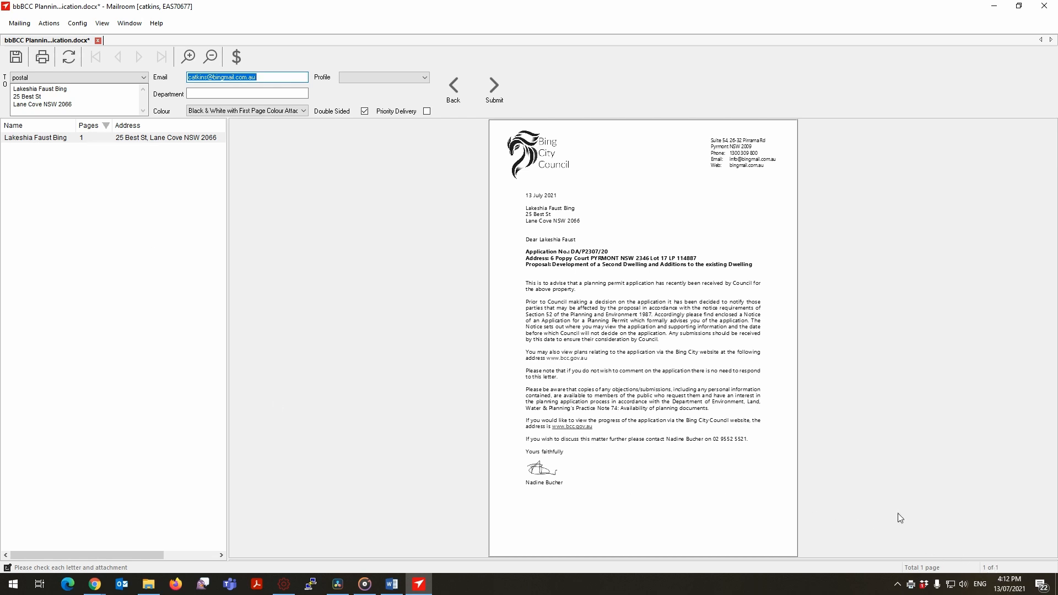
Set the mailing's department to 1223, try Black & White, and set the colour to Full Colour.
click(235, 92)
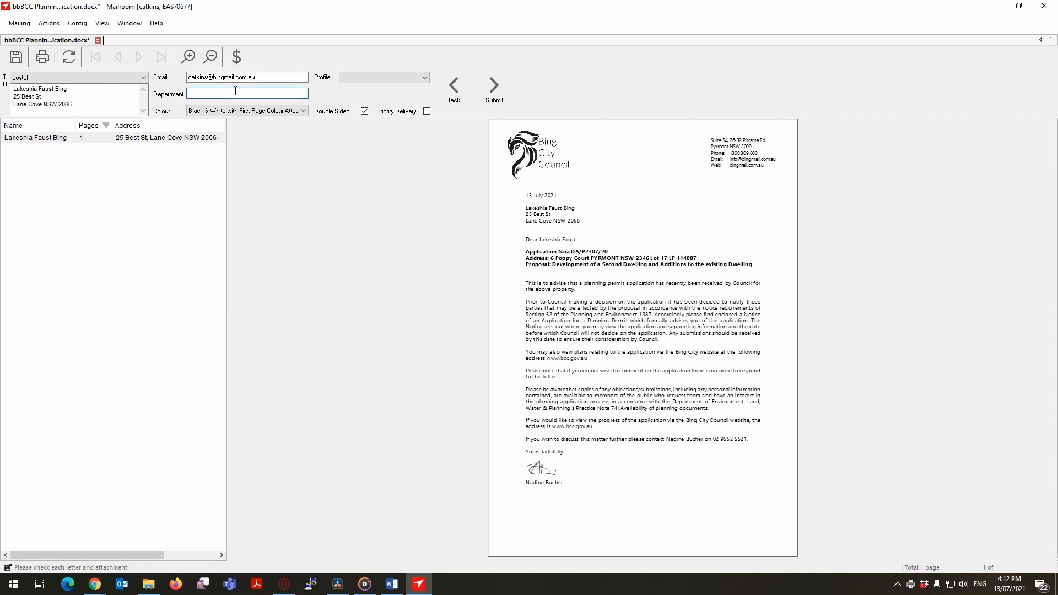
text(1223)
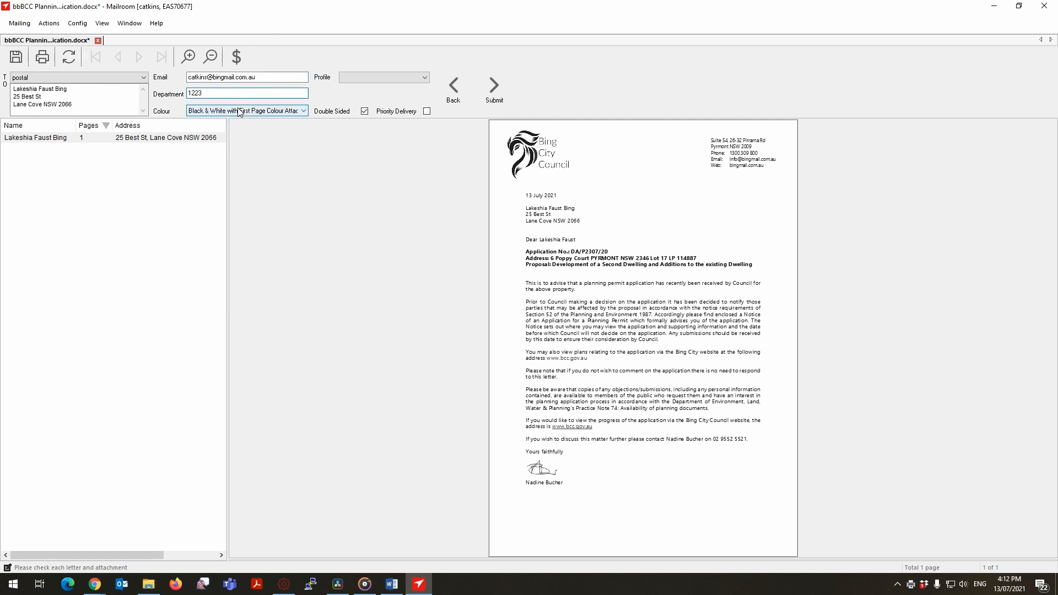
click(237, 111)
click(221, 121)
click(221, 111)
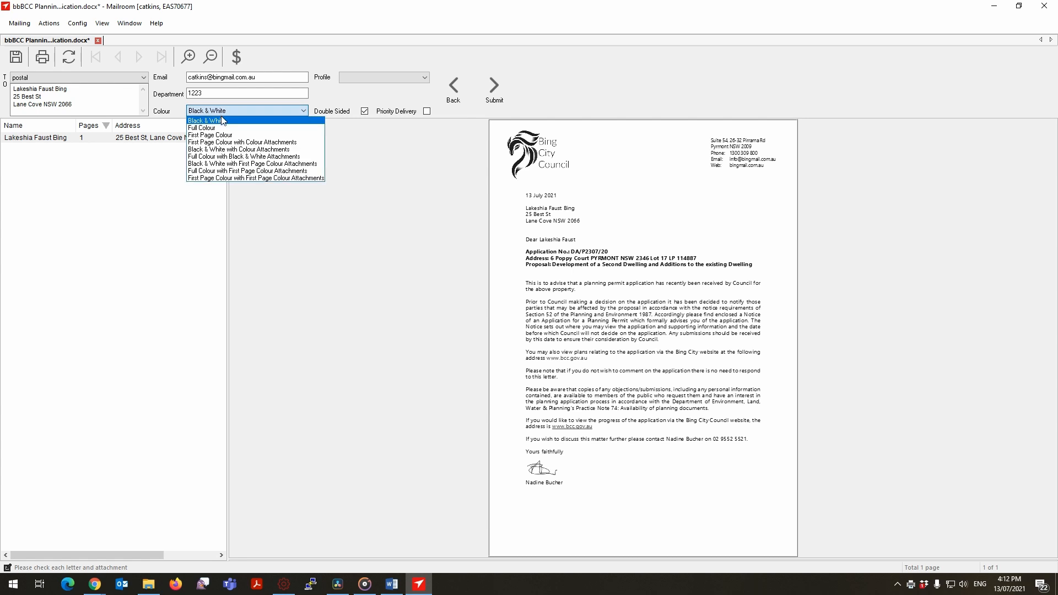
click(220, 126)
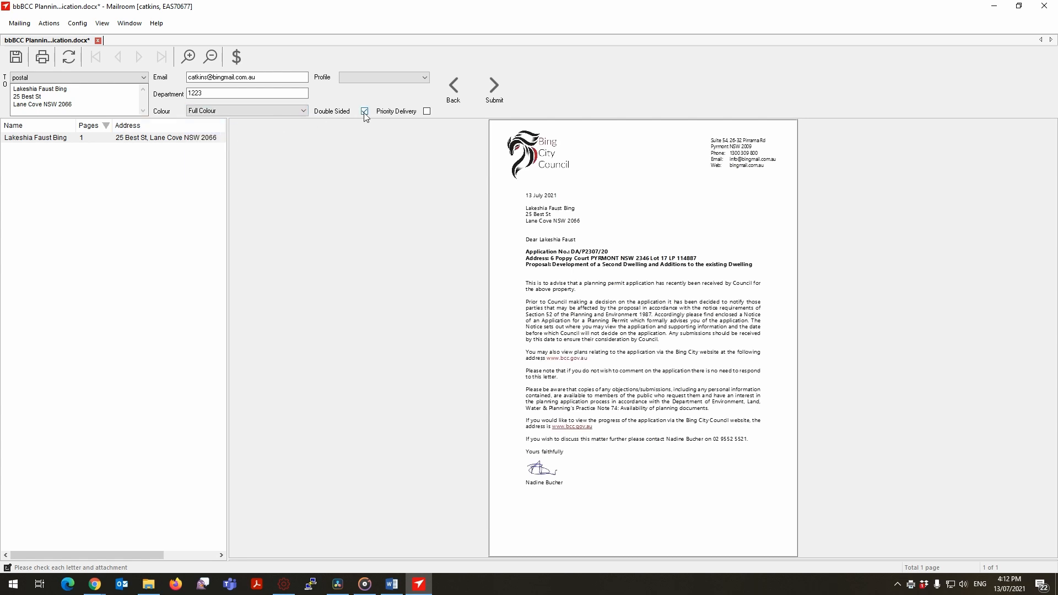
Select Priority Delivery and the registered post profile for the mailing, and submit it.
click(426, 113)
click(423, 82)
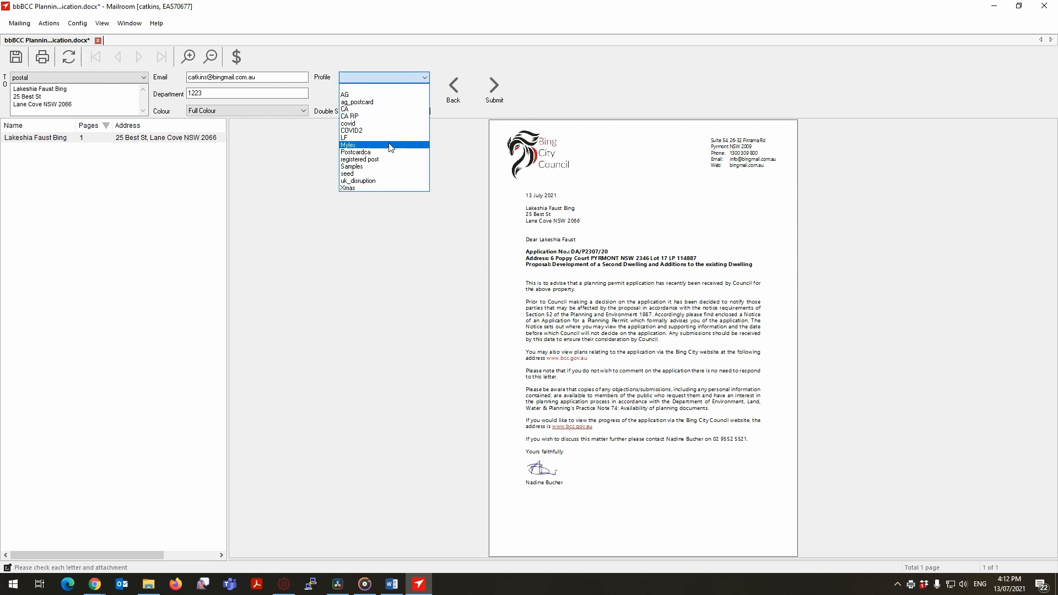
click(384, 159)
click(495, 88)
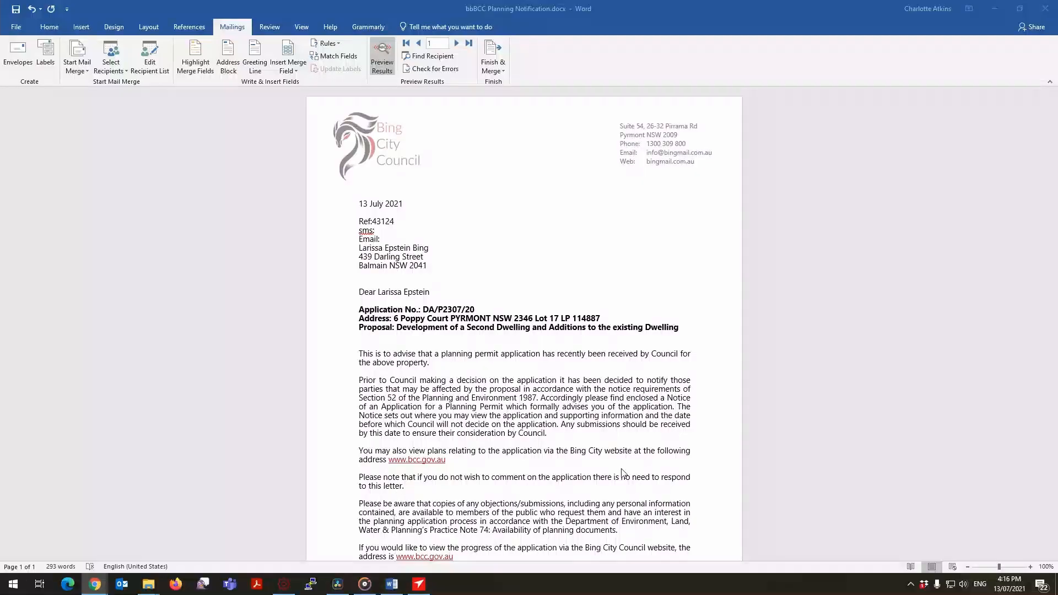
In the Word letter, colour the Ref, sms and Email lines above the address white and preview the last recipient's letter.
click(379, 238)
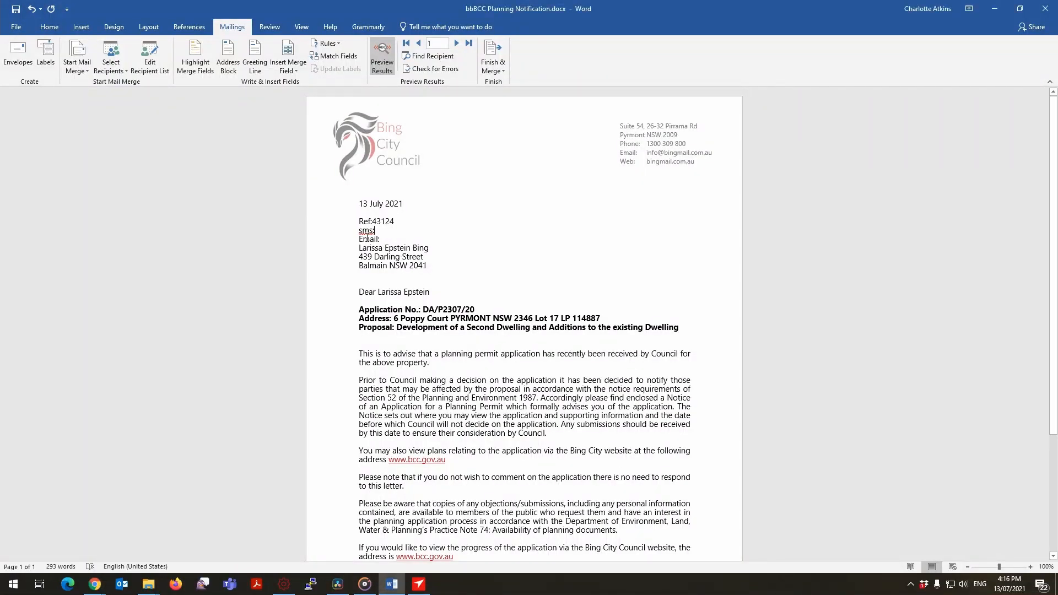
drag(379, 240, 358, 222)
click(376, 232)
click(393, 227)
click(393, 237)
drag(382, 239, 359, 222)
click(48, 29)
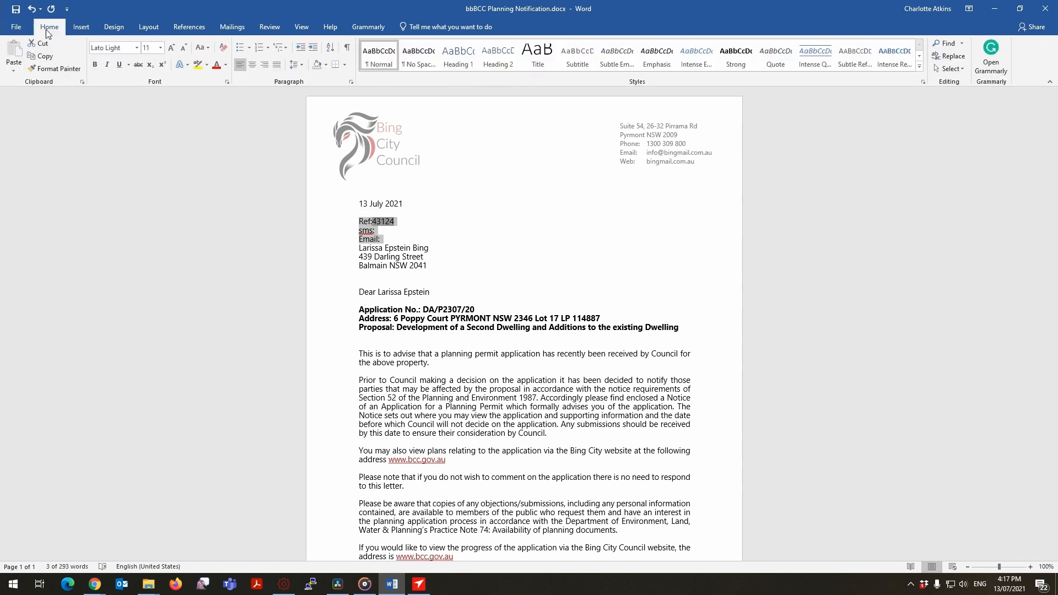
click(226, 65)
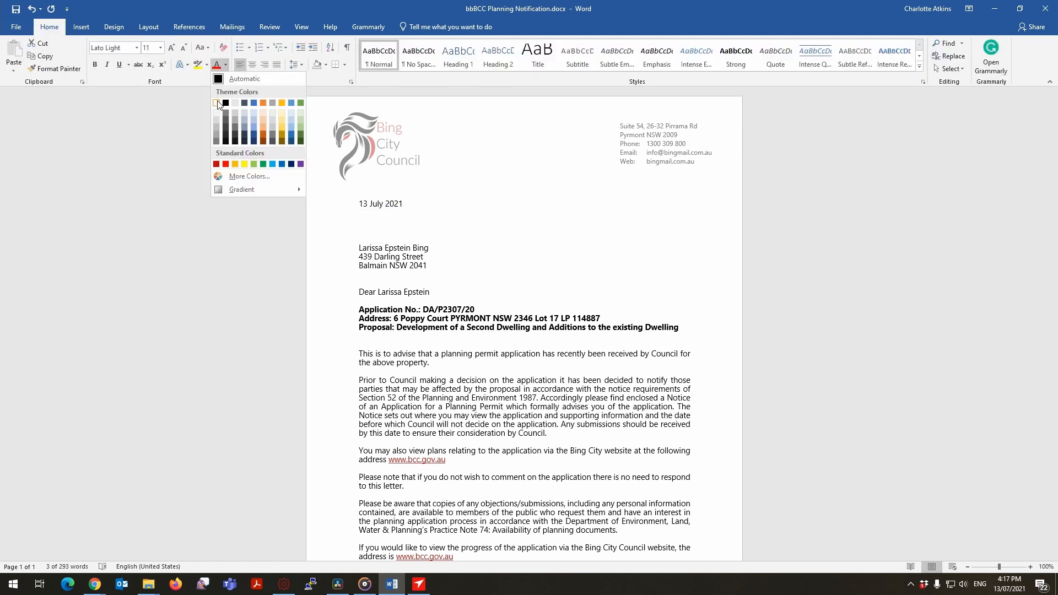
click(216, 103)
click(465, 243)
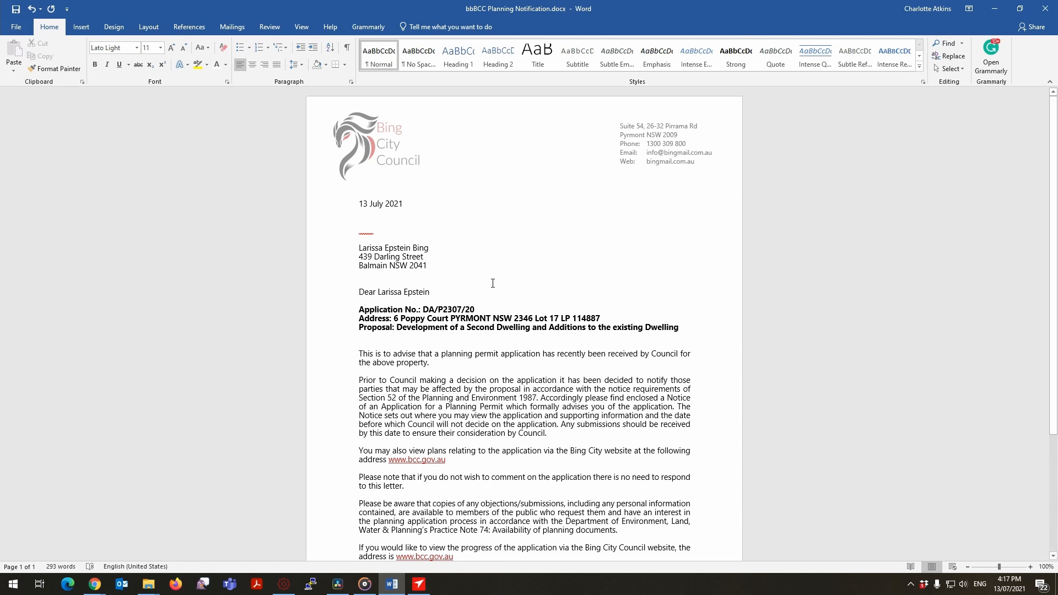
click(232, 27)
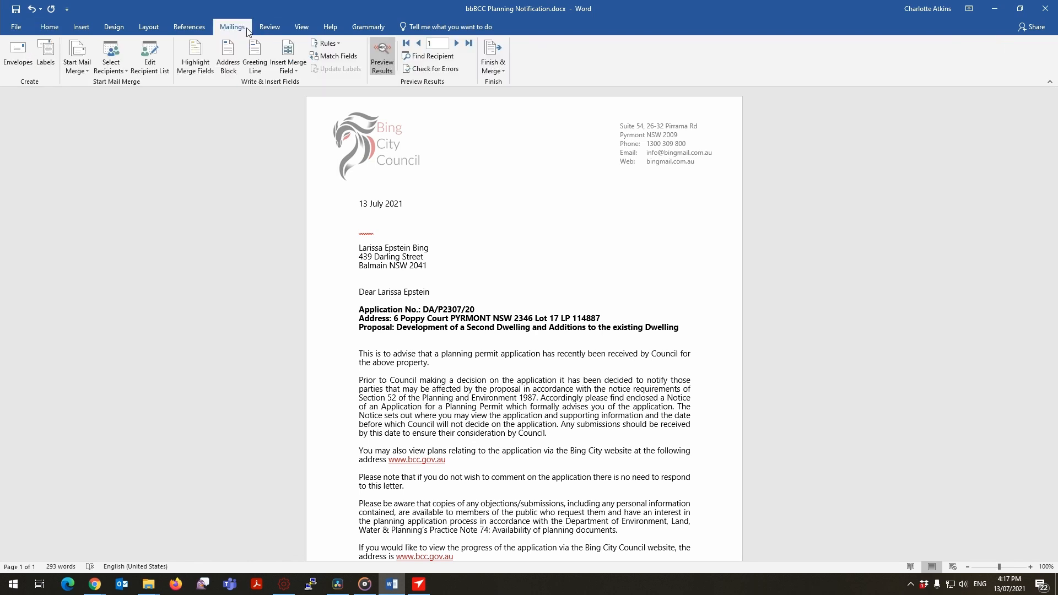
click(468, 44)
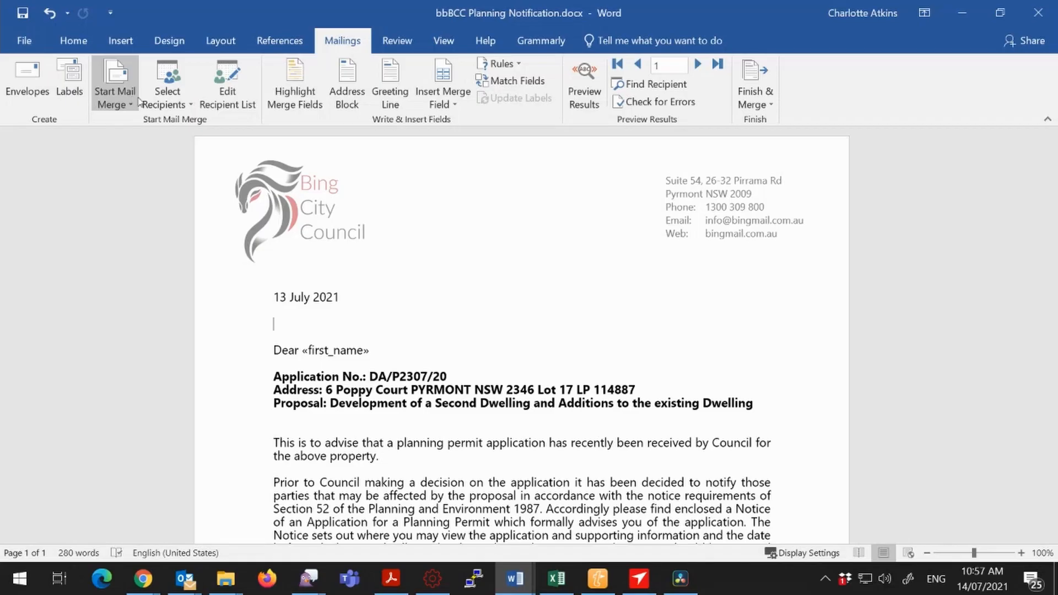
Use Sheet1$ of the existing list Normal of Generic Demo Data.xlsx as the mail merge recipients, with the first row as column headers.
click(165, 93)
click(191, 143)
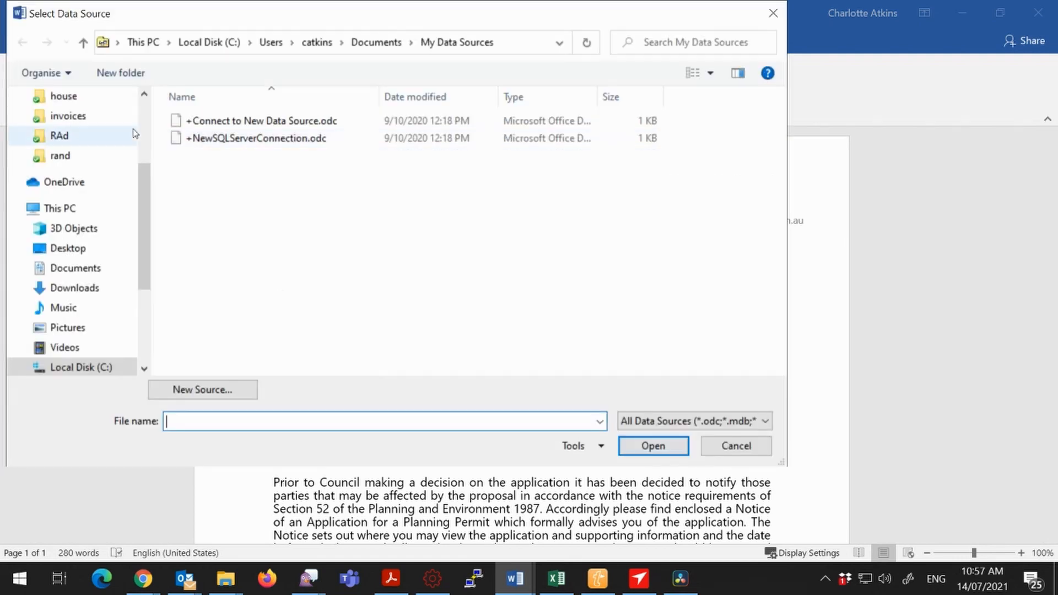
scroll(151, 200, up, 5)
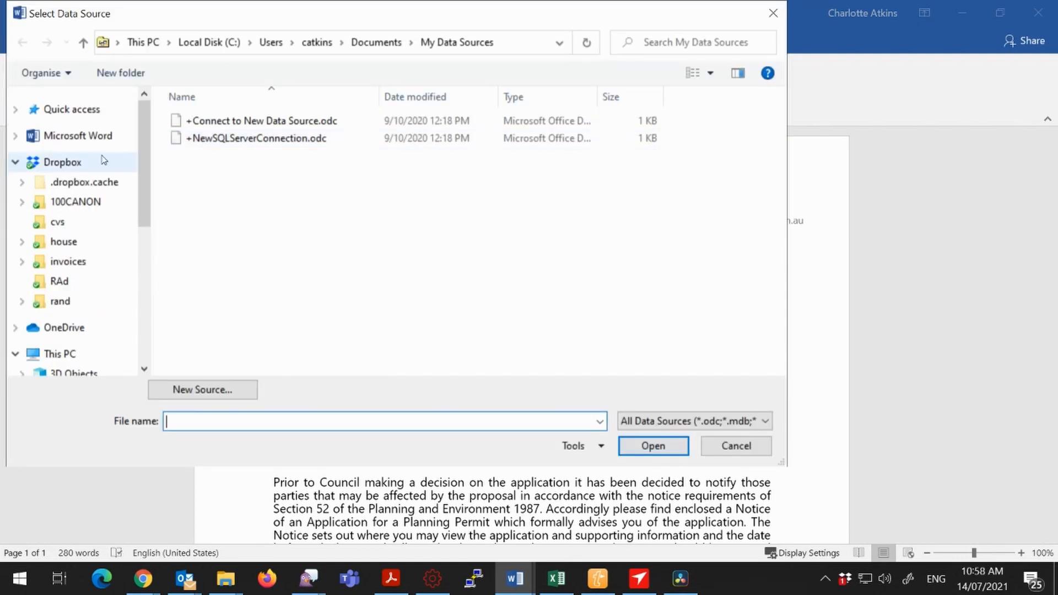
click(108, 111)
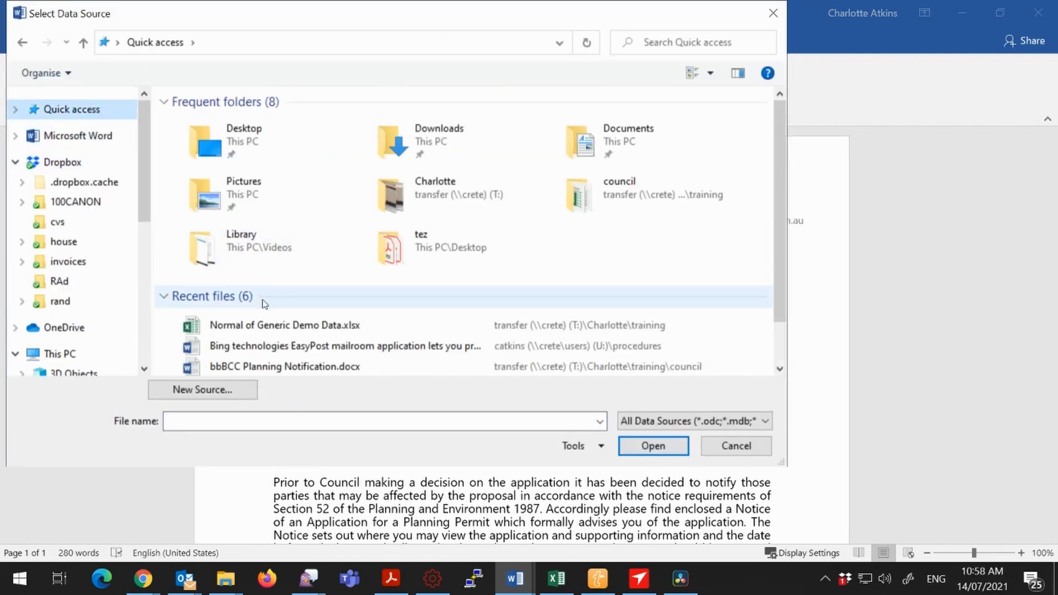
click(267, 325)
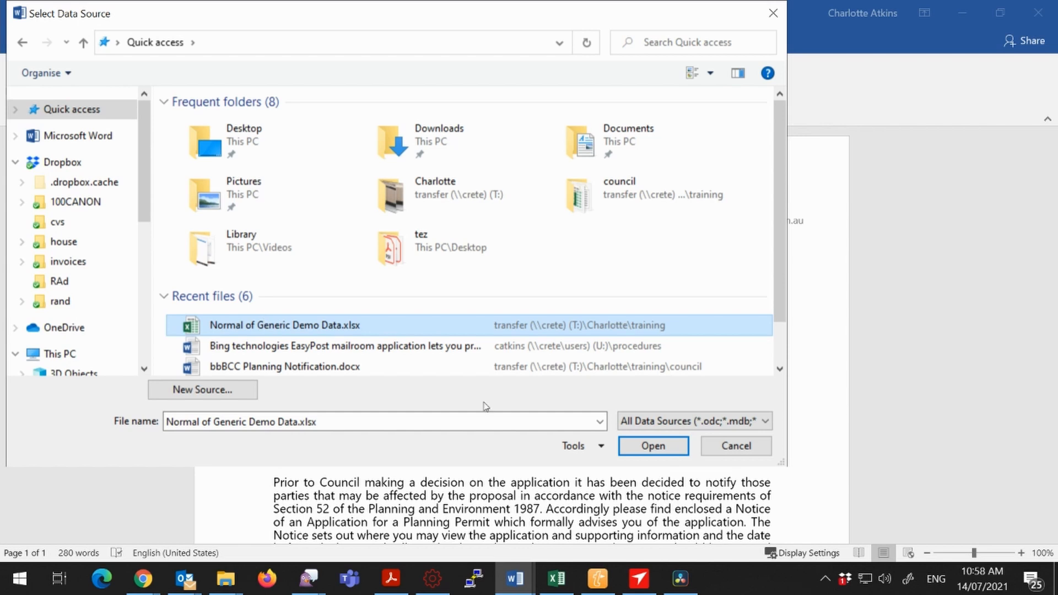
click(626, 446)
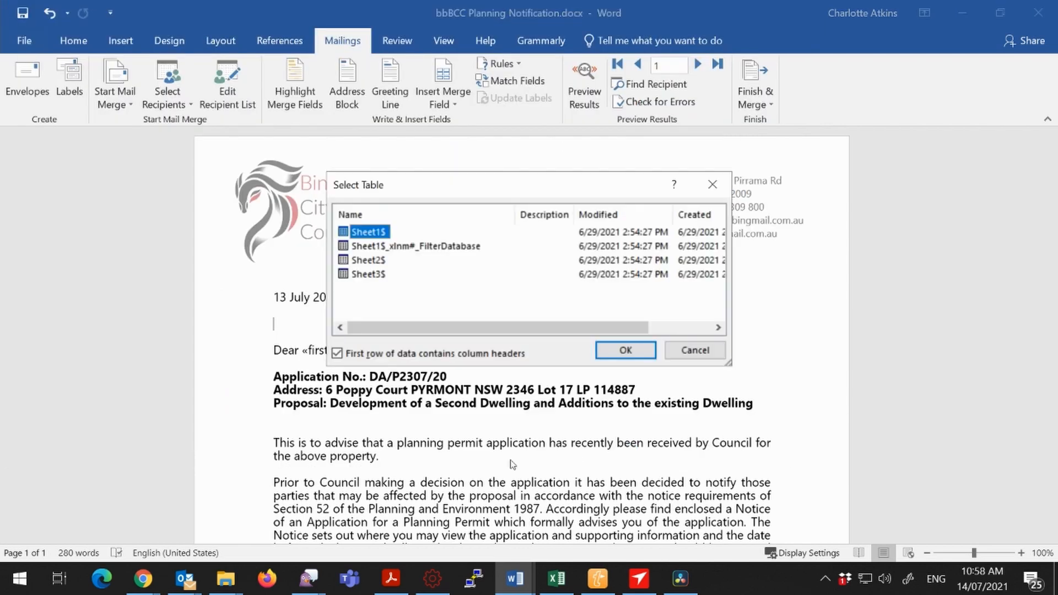
click(644, 351)
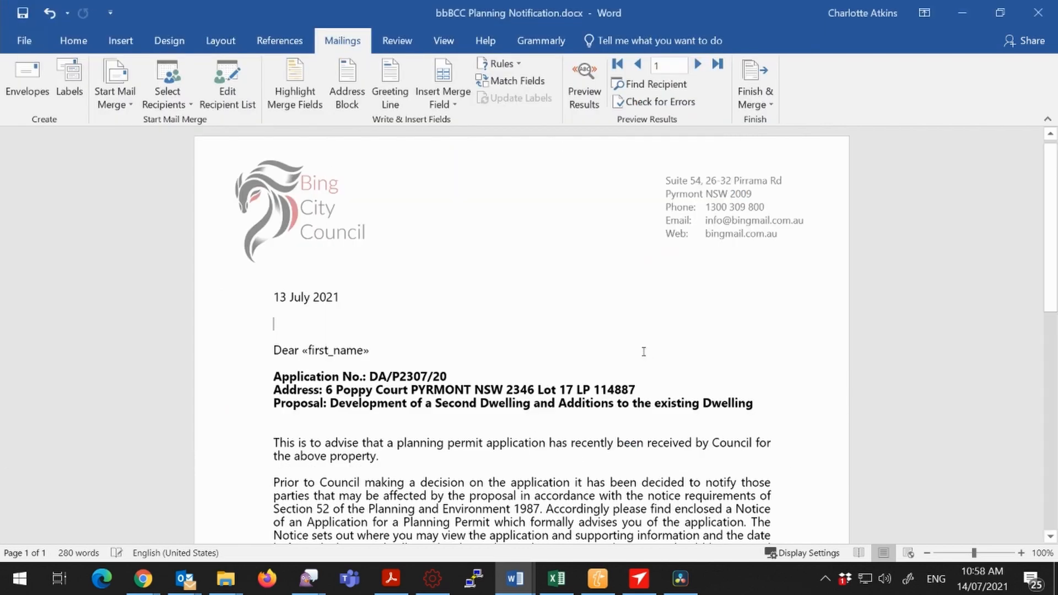
Insert the first_name and street merge fields on separate lines, leaving a blank line below the date.
key(Return)
click(458, 102)
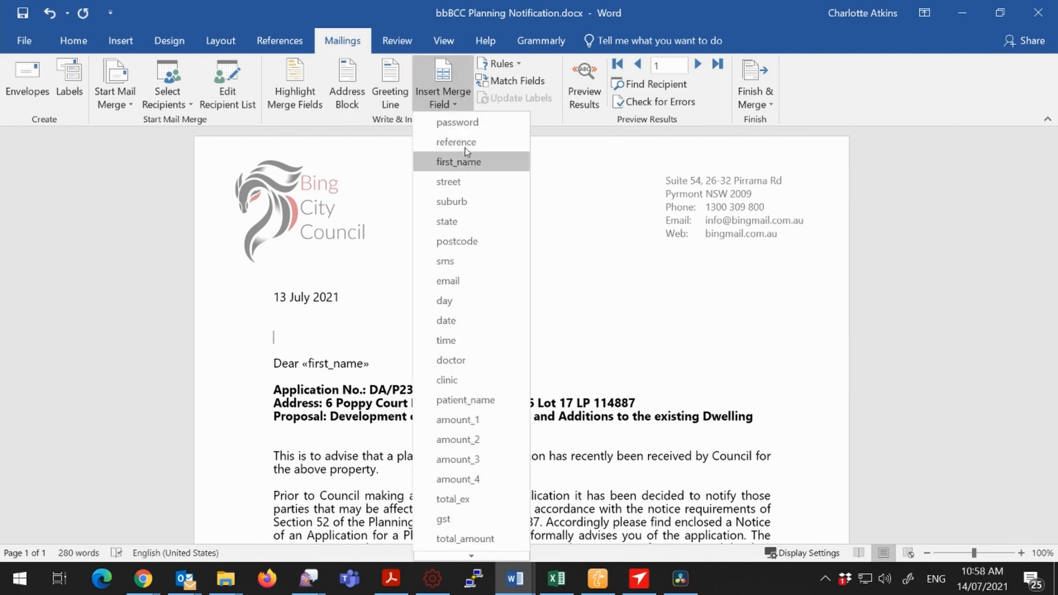
click(468, 167)
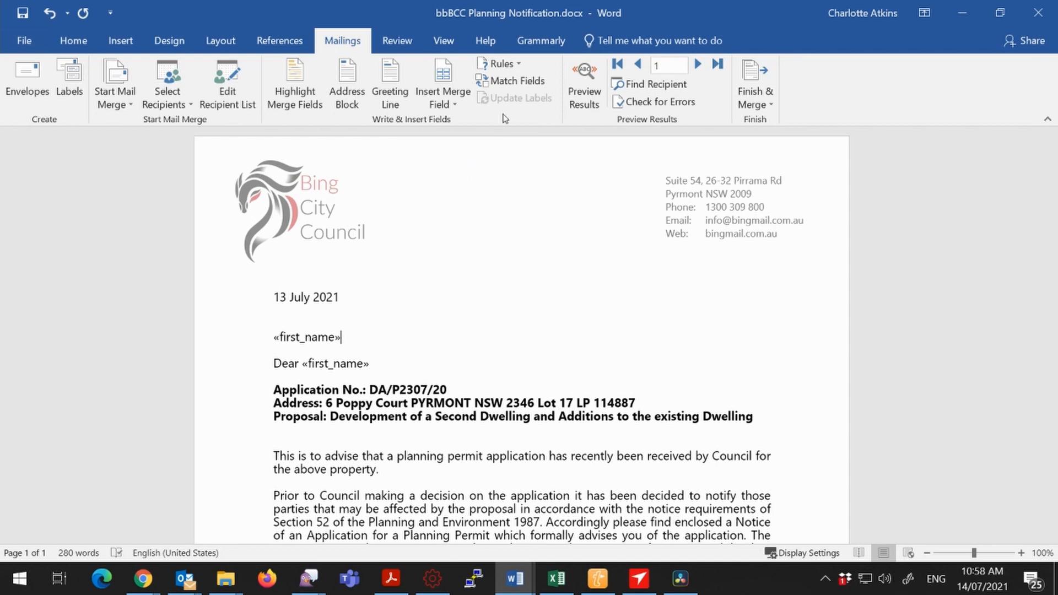
key(Return)
click(463, 105)
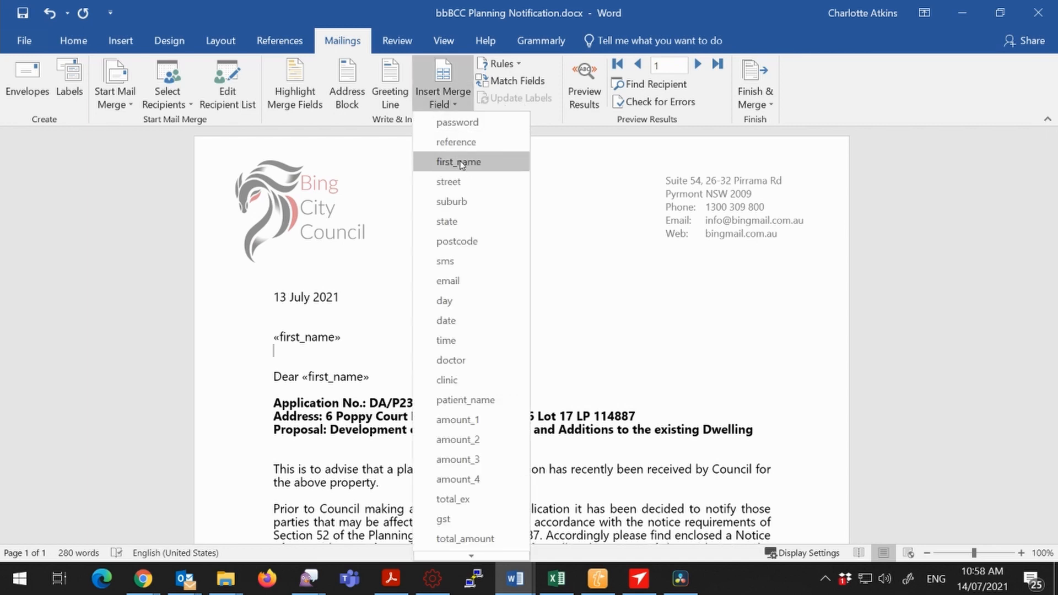
click(463, 191)
Add a third address line with the suburb, state and postcode merge fields.
key(Return)
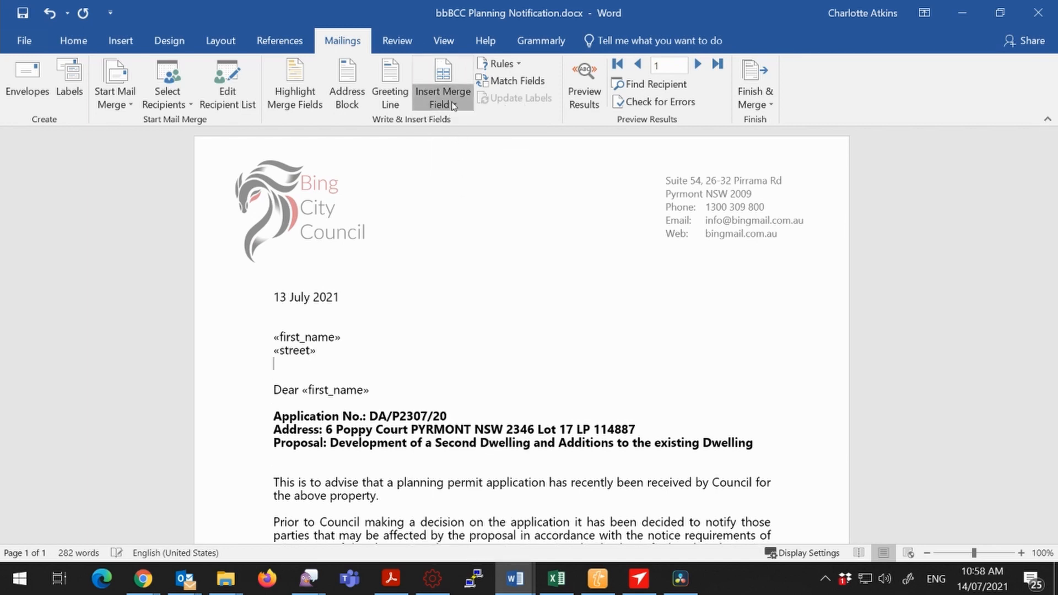
click(443, 102)
click(455, 203)
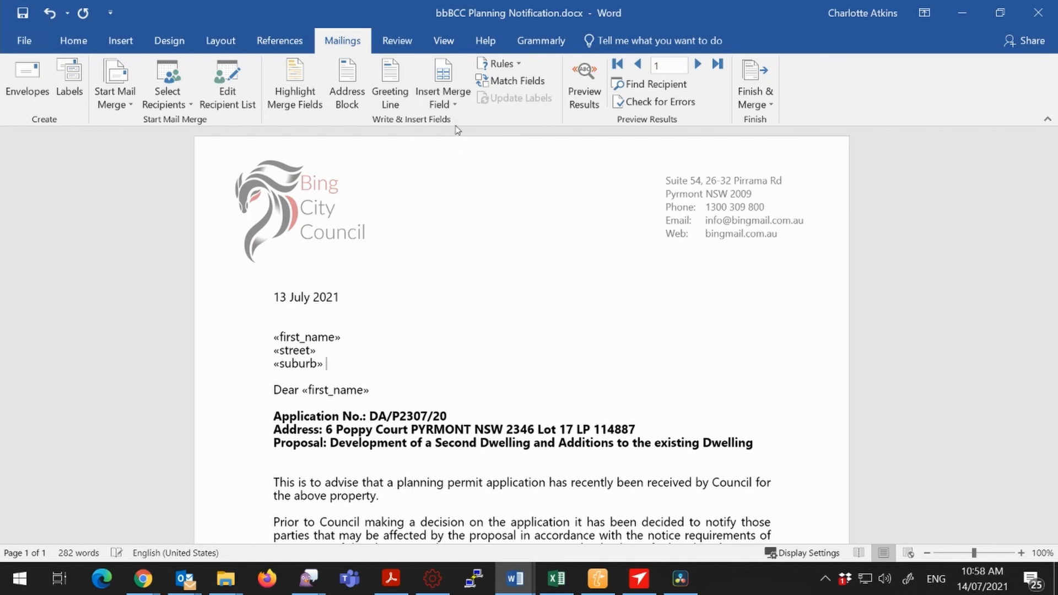
click(455, 105)
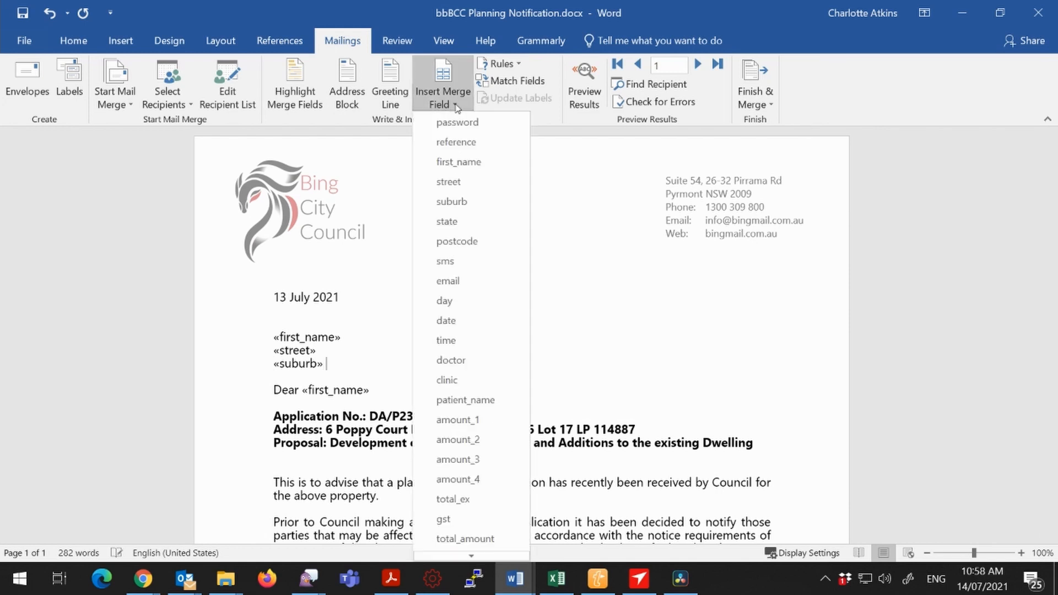
click(457, 221)
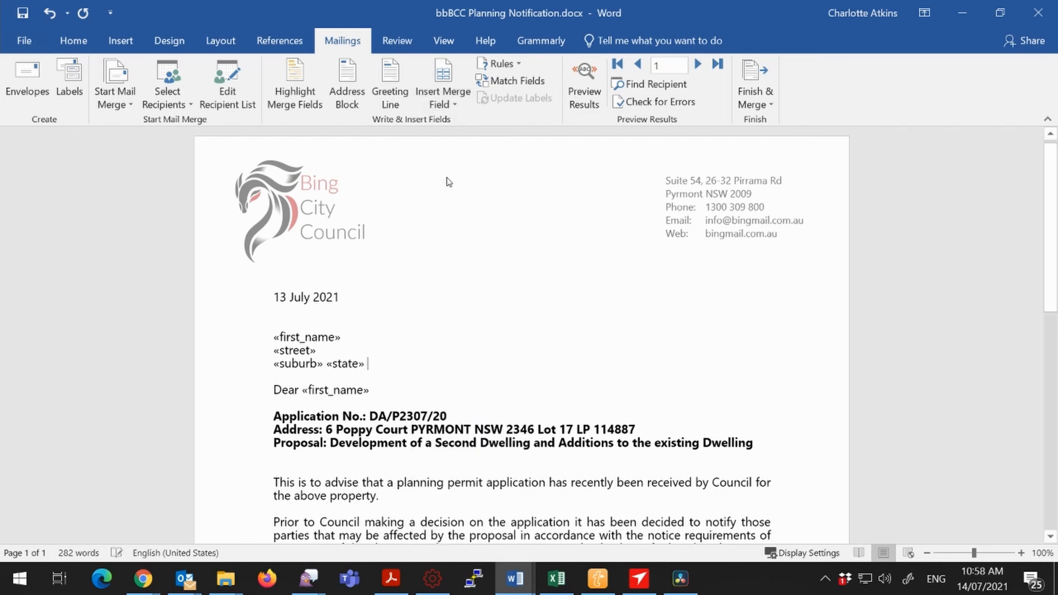
click(441, 113)
click(461, 240)
Add an "Email:" label on the line above the first_name address field and set its font colour to black.
click(280, 318)
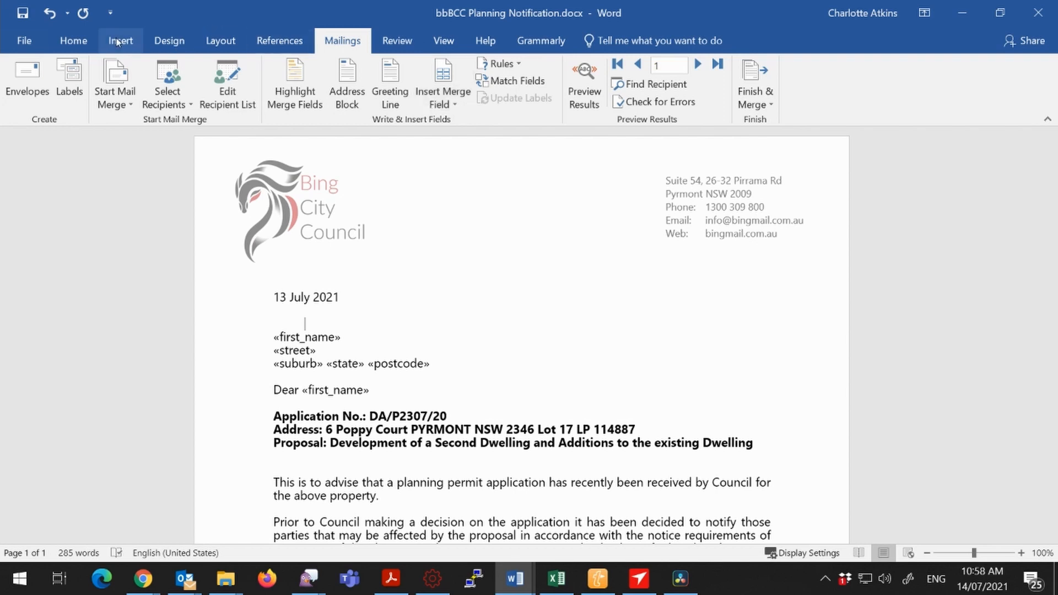
click(93, 44)
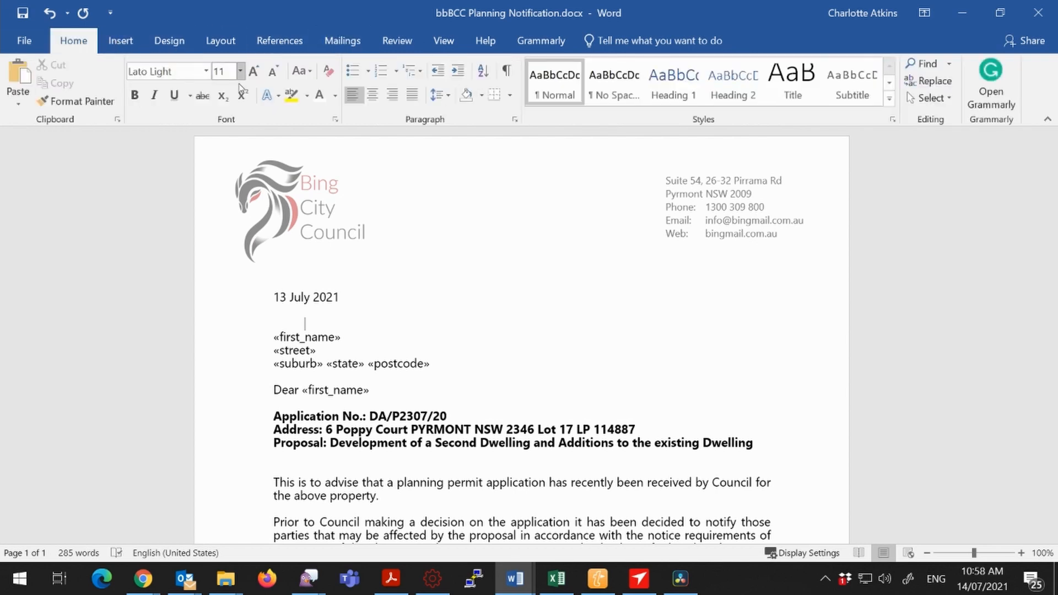
click(336, 97)
click(336, 117)
drag(330, 320, 273, 318)
click(319, 95)
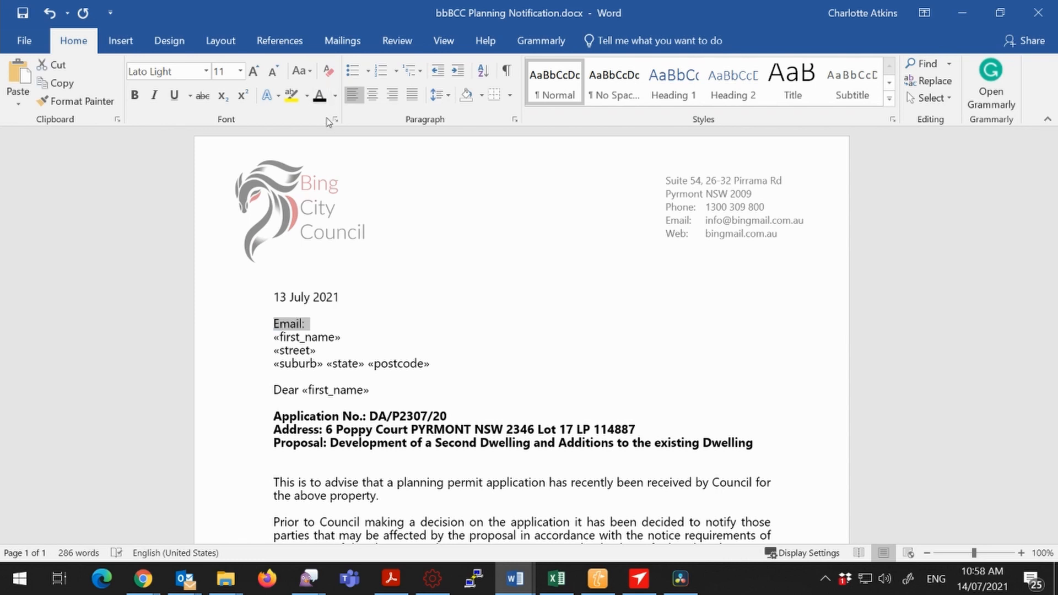
Insert the email merge field directly after the "Email:" label.
click(346, 42)
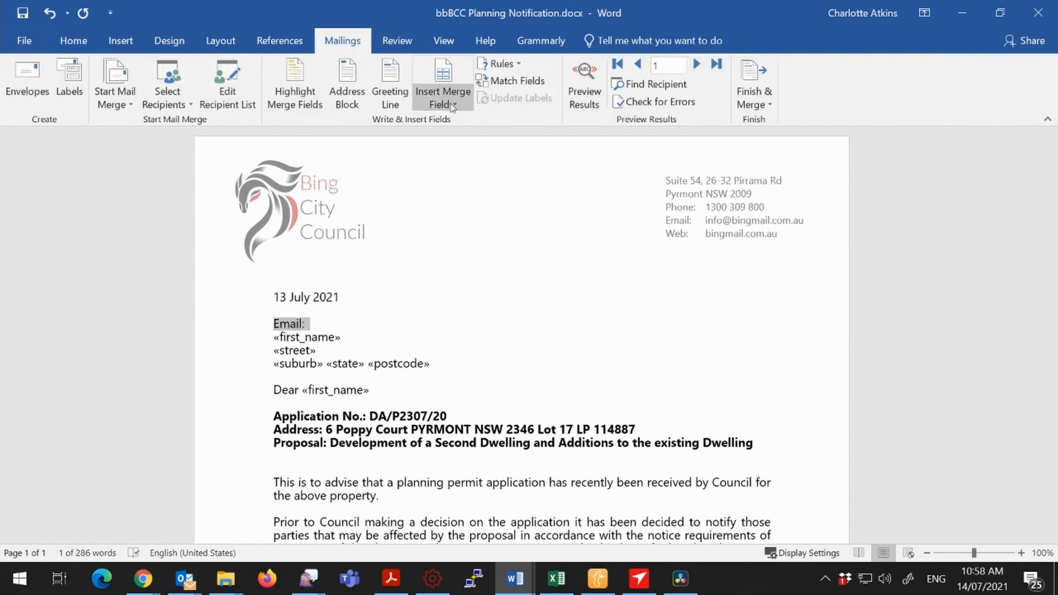
key(Right)
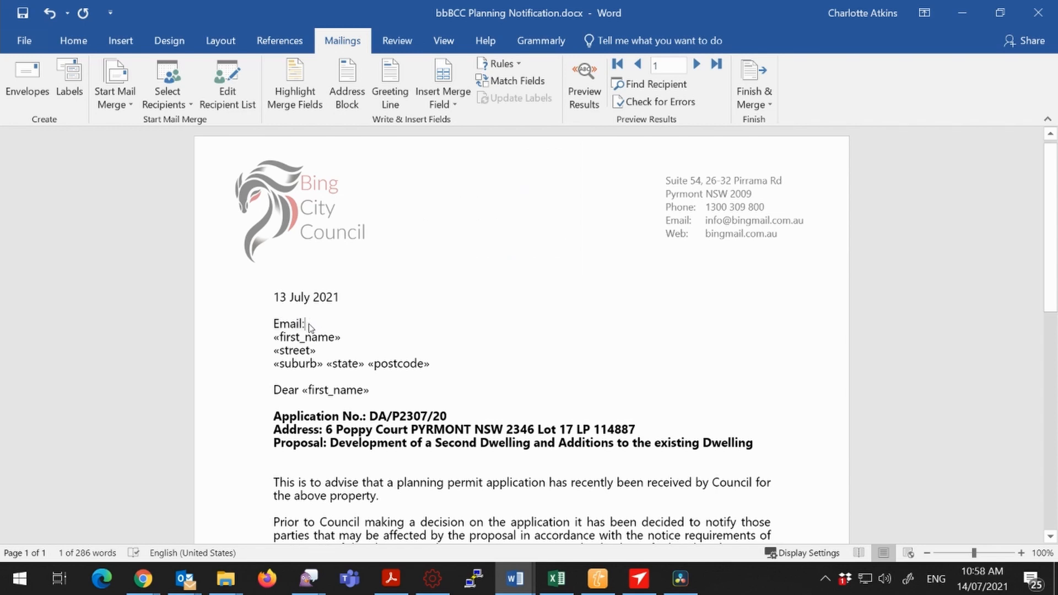
click(443, 102)
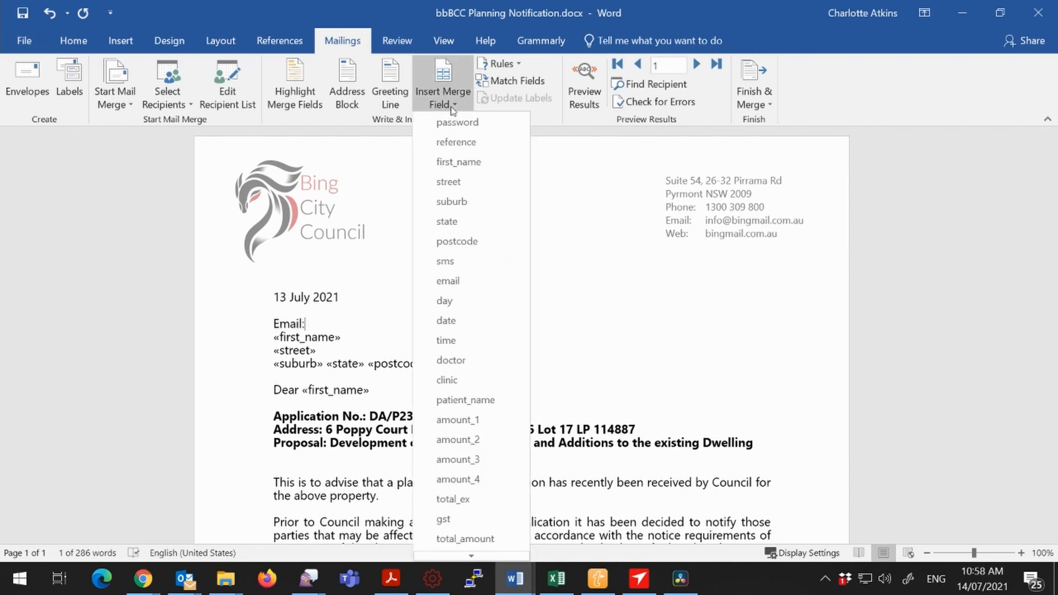
click(456, 279)
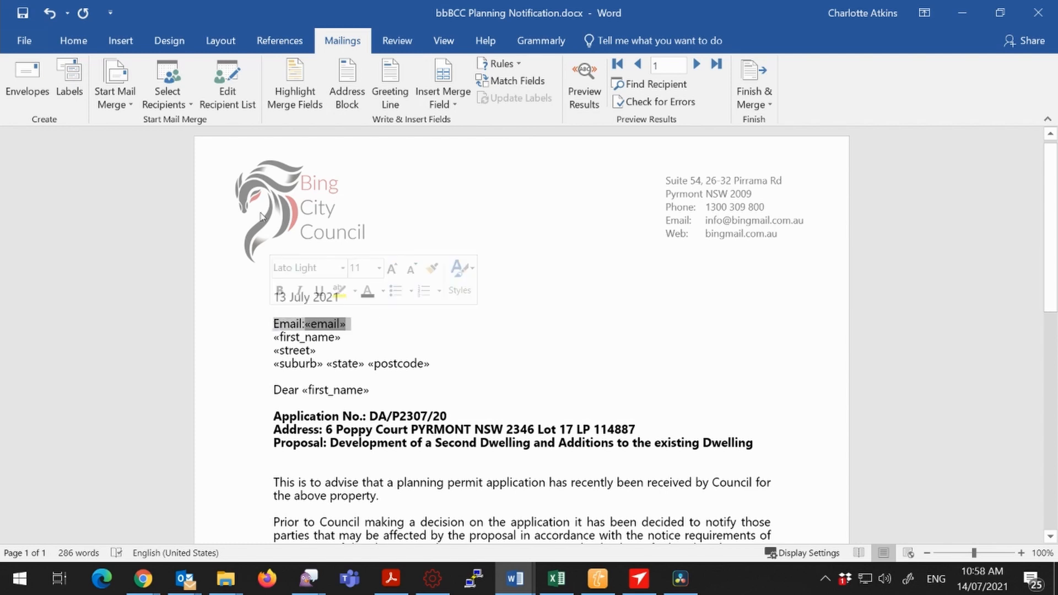
Hide the whole Email line, including its merge field, by setting the font colour to white.
click(72, 40)
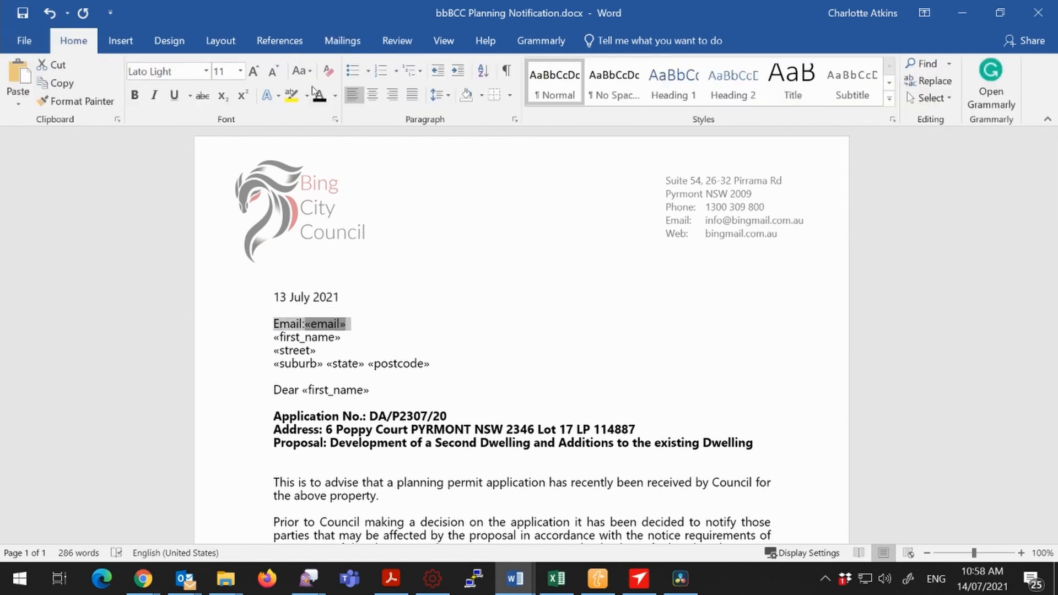
click(335, 96)
click(321, 147)
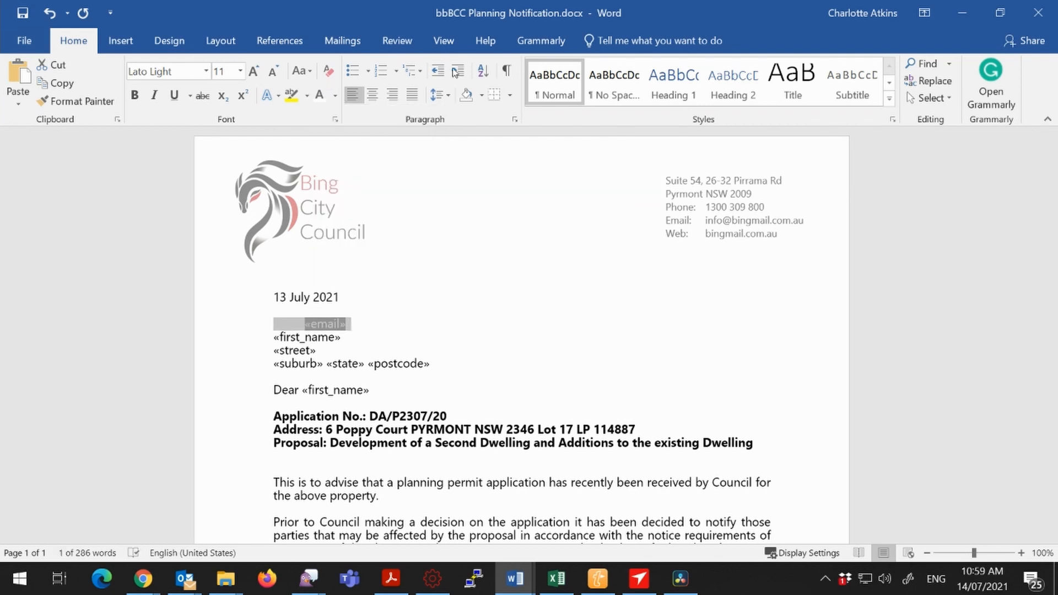
click(353, 44)
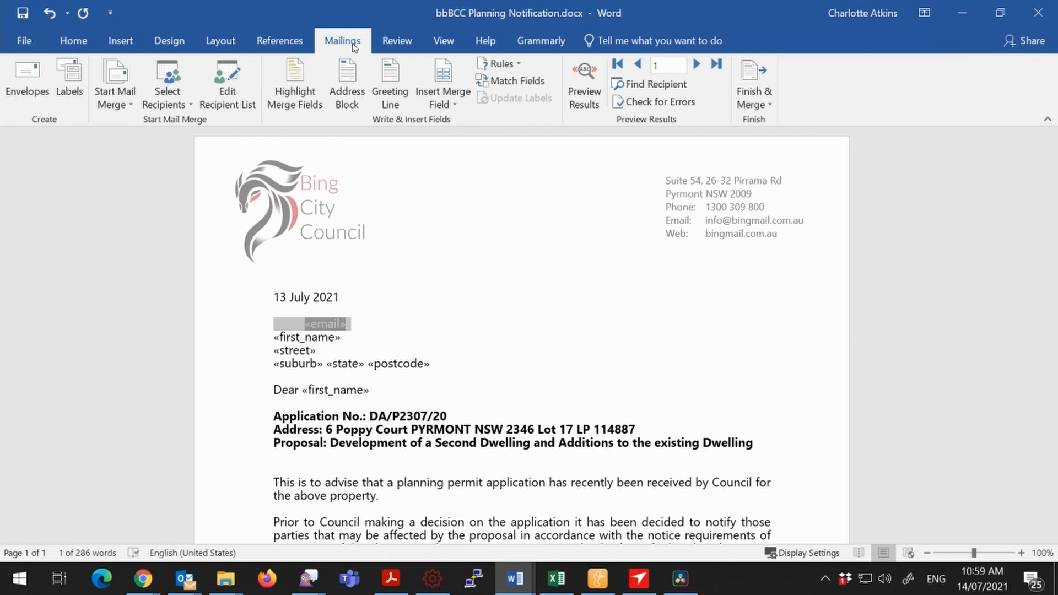
click(436, 181)
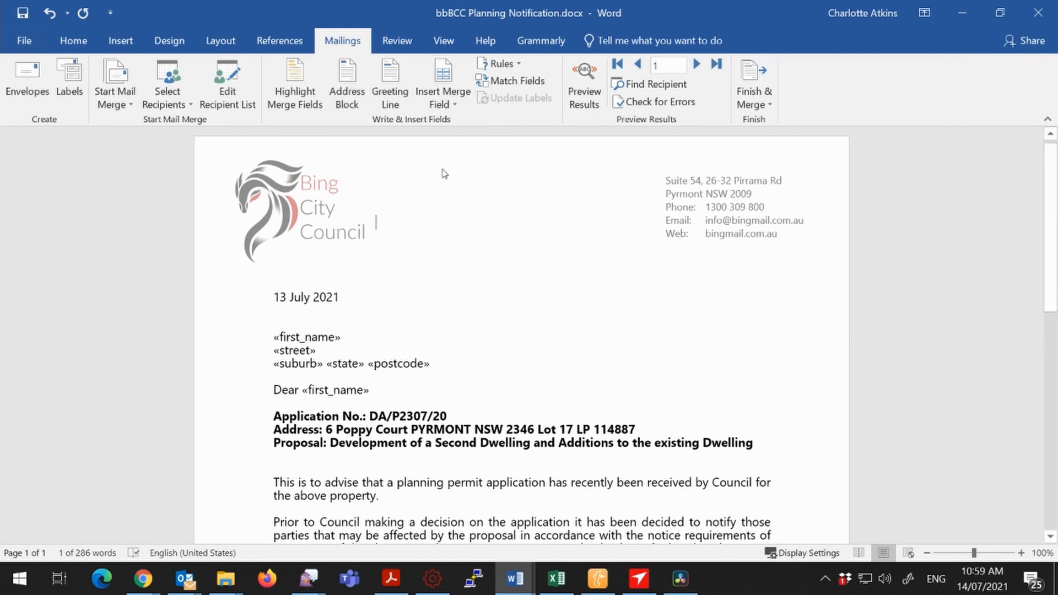
Preview the merge results and page through the recipients' letters up to record 8.
click(595, 95)
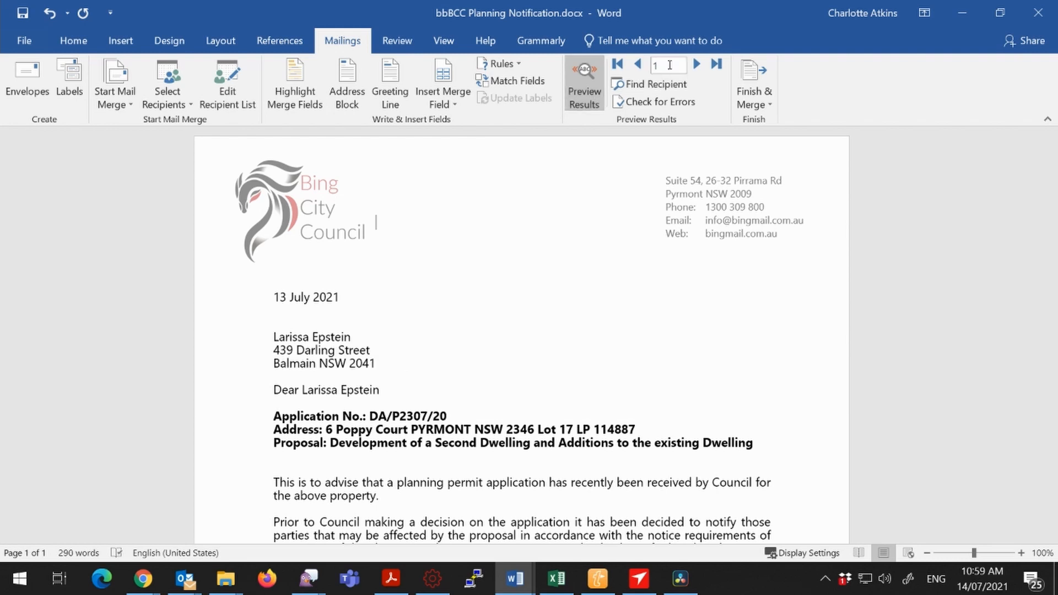
click(697, 66)
click(698, 67)
click(698, 67)
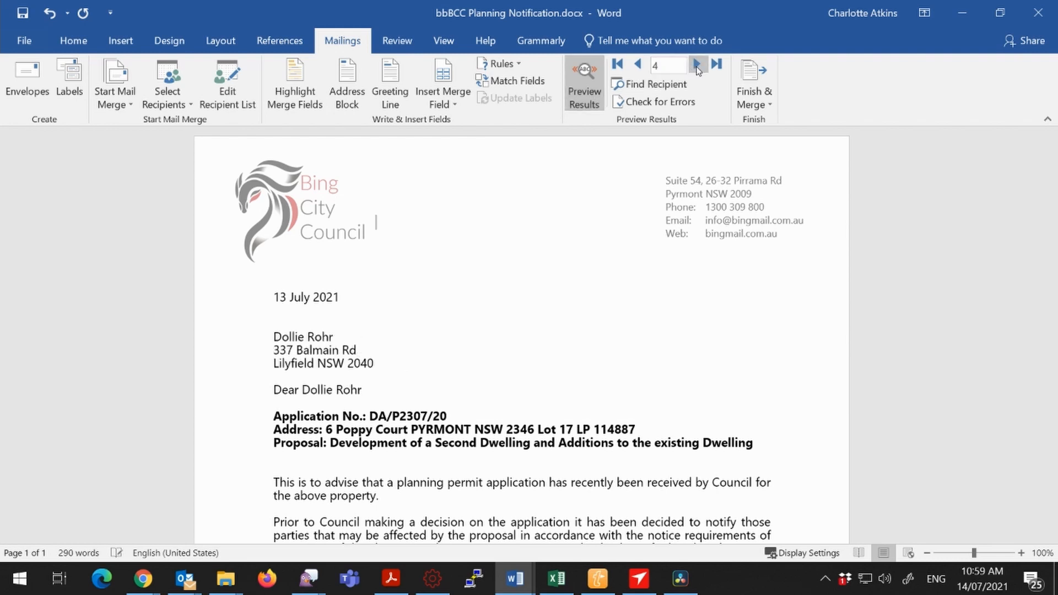
click(697, 66)
click(697, 67)
click(698, 66)
Preview the merged letters by going to the last record and paging back through the earlier recipients.
click(698, 66)
click(698, 66)
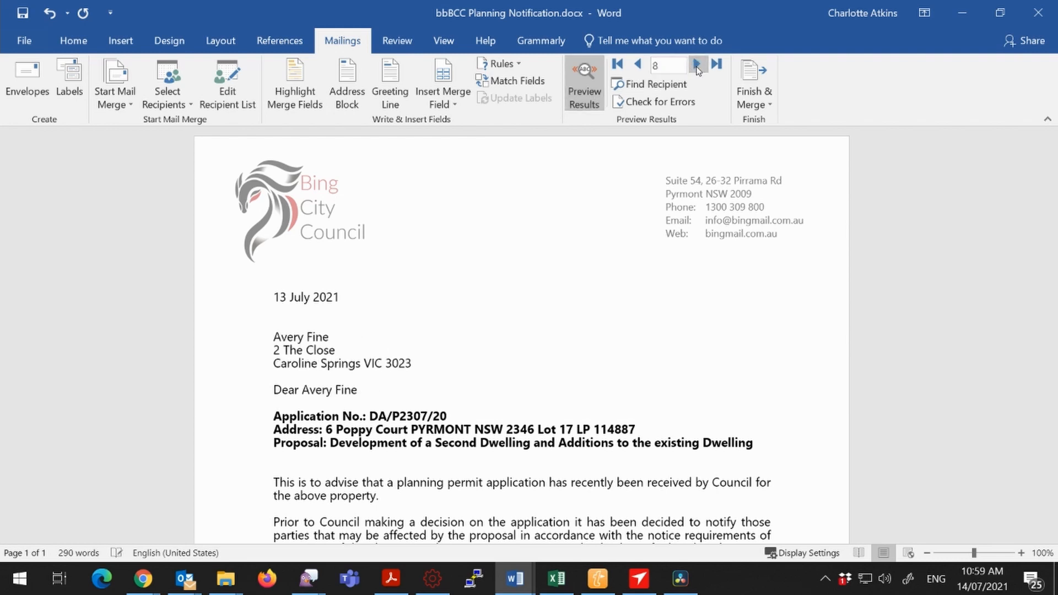
click(697, 66)
click(698, 66)
click(717, 64)
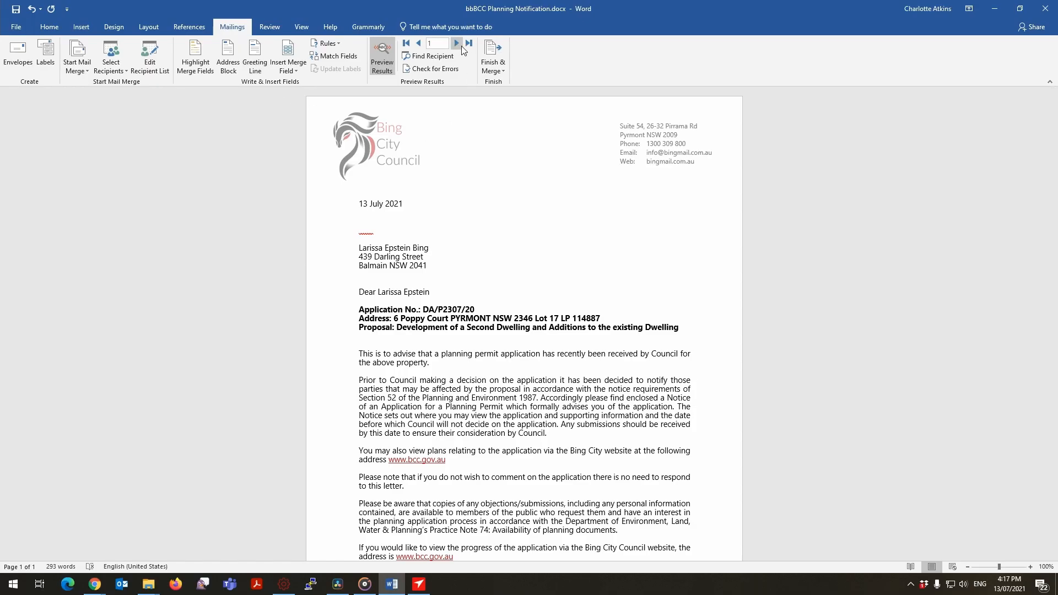
click(469, 44)
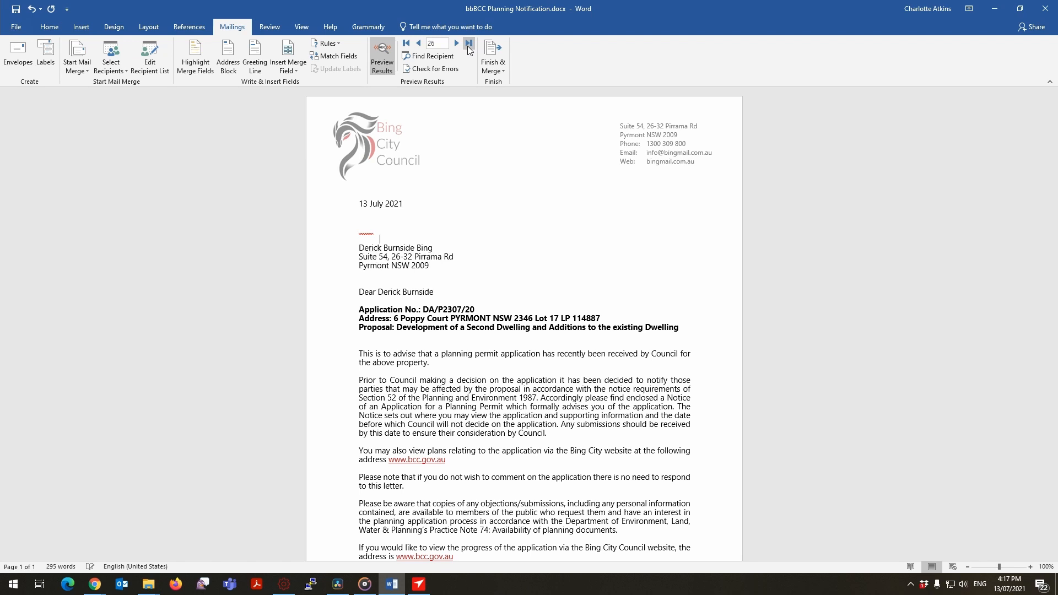
click(418, 44)
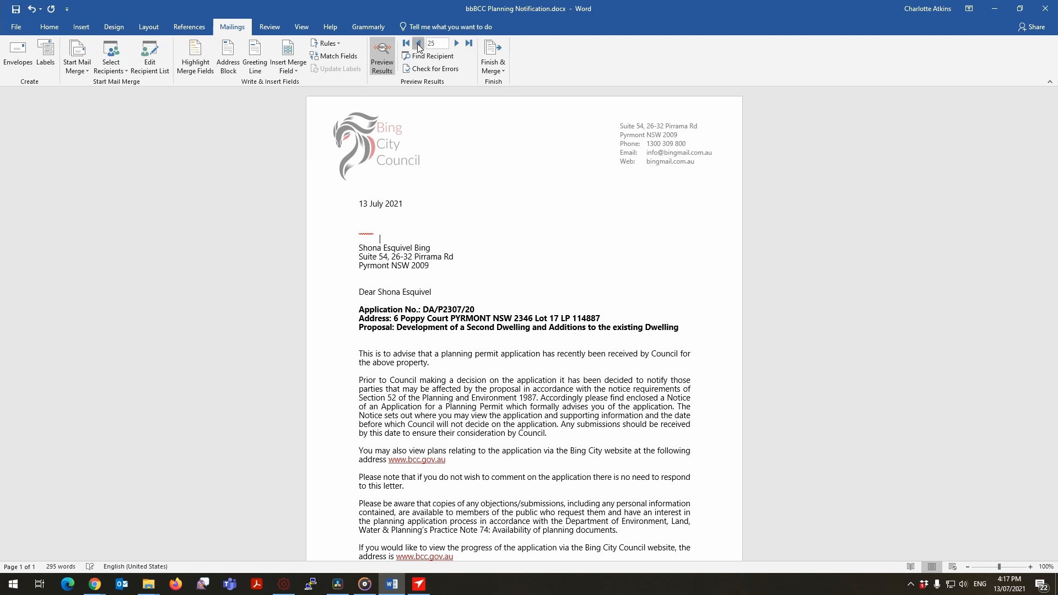
click(418, 43)
click(418, 44)
click(418, 43)
click(418, 44)
click(418, 44)
click(418, 44)
click(418, 44)
click(418, 44)
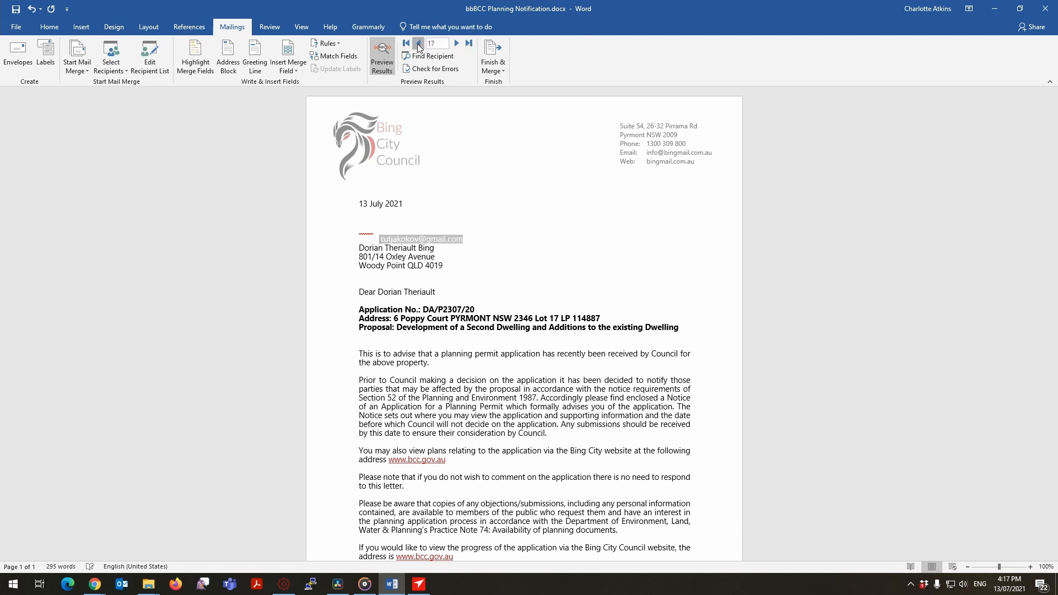
click(418, 45)
click(417, 44)
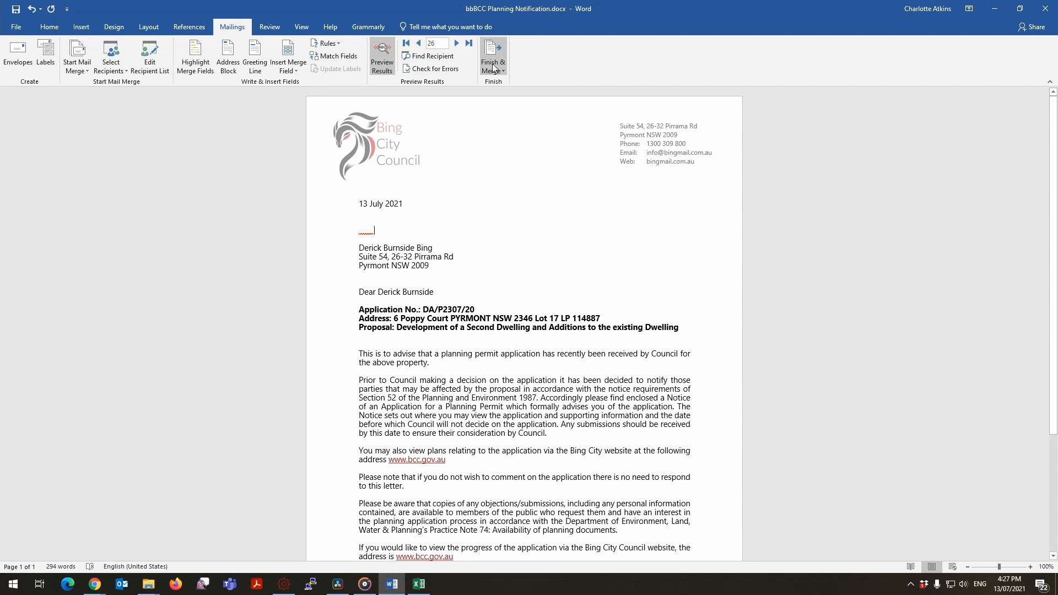
Print the merged letters for all records and continue in the Mailroom wizard with Preview and Send Letters.
click(493, 69)
click(510, 94)
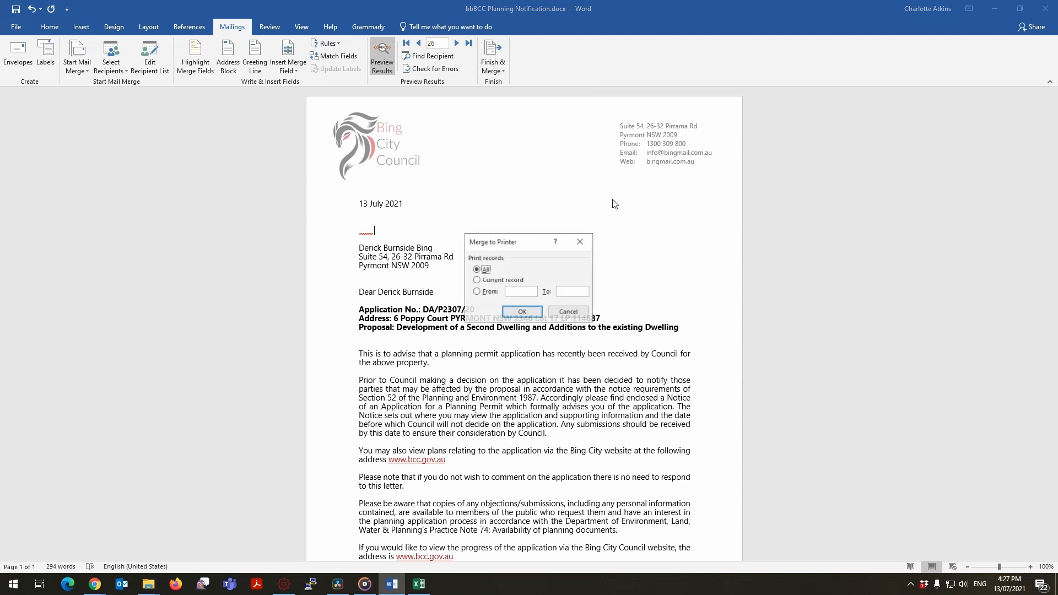
click(522, 312)
click(606, 382)
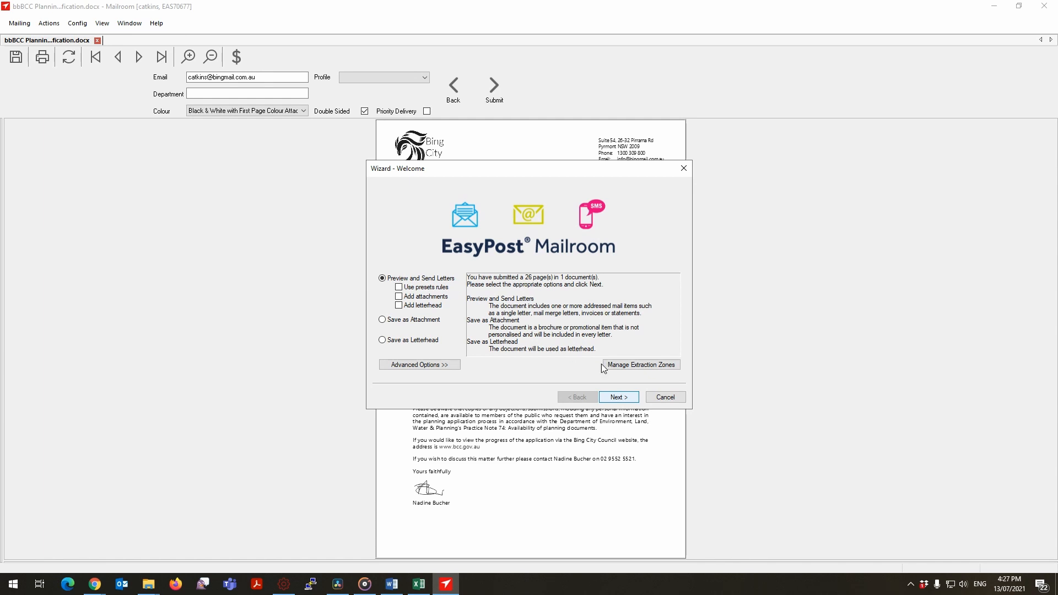
click(630, 398)
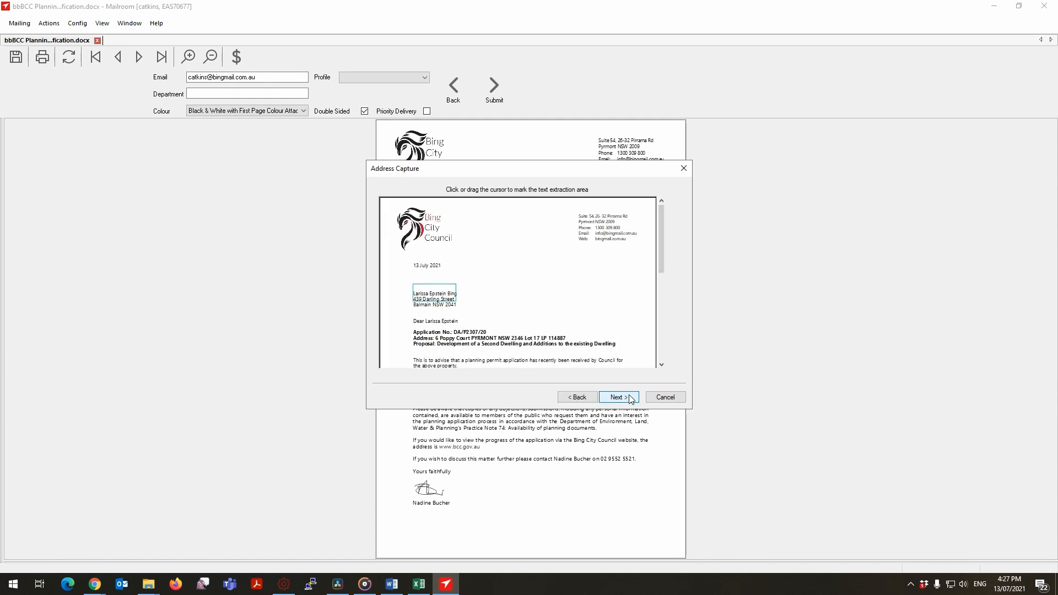
drag(413, 292, 471, 310)
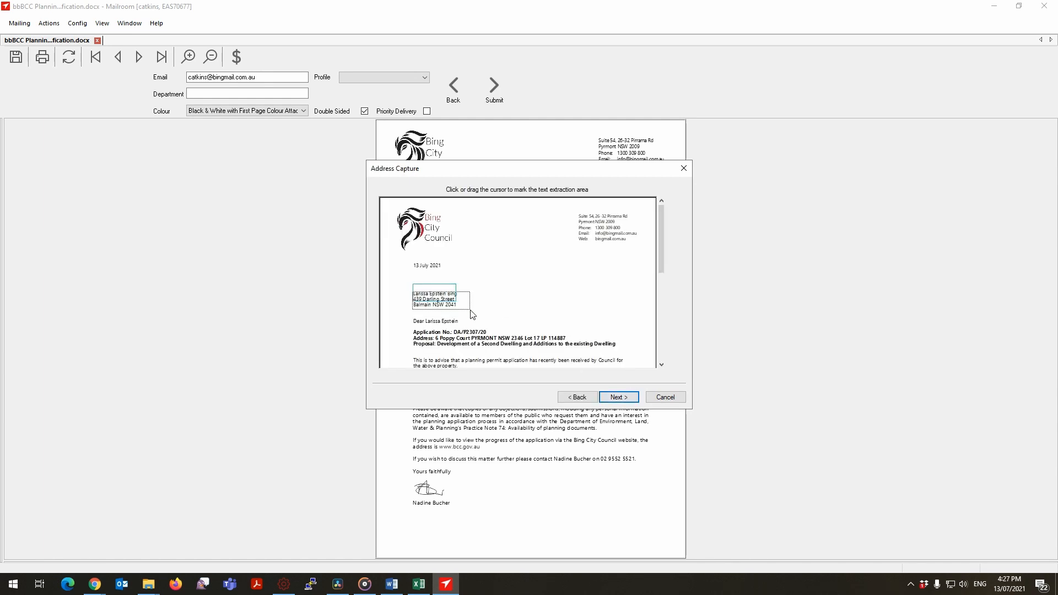
drag(393, 269, 603, 323)
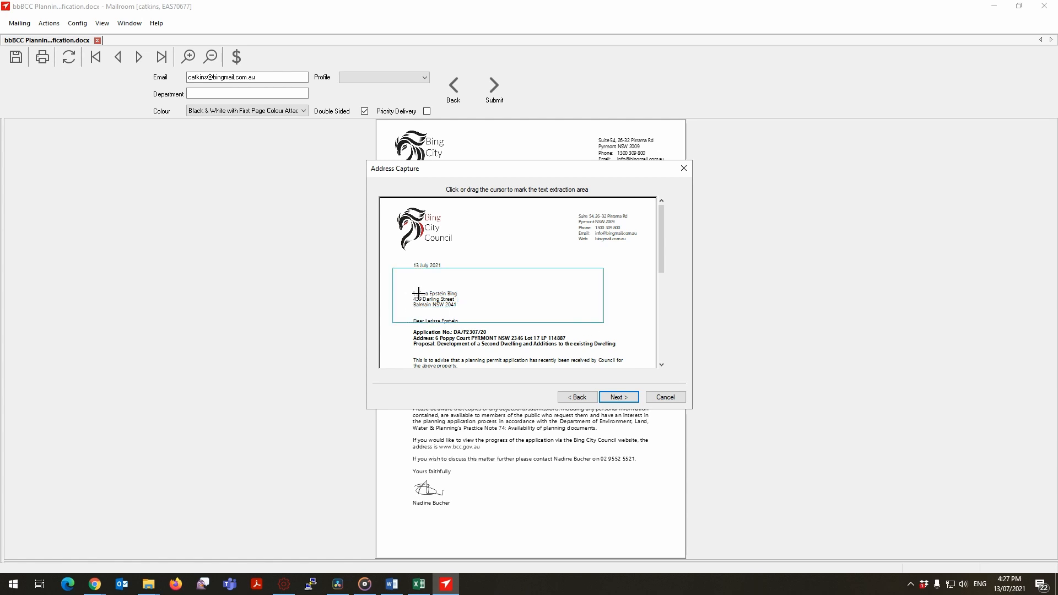
mouse_move(440, 303)
mouse_down()
mouse_move(455, 318)
mouse_move(433, 301)
mouse_up()
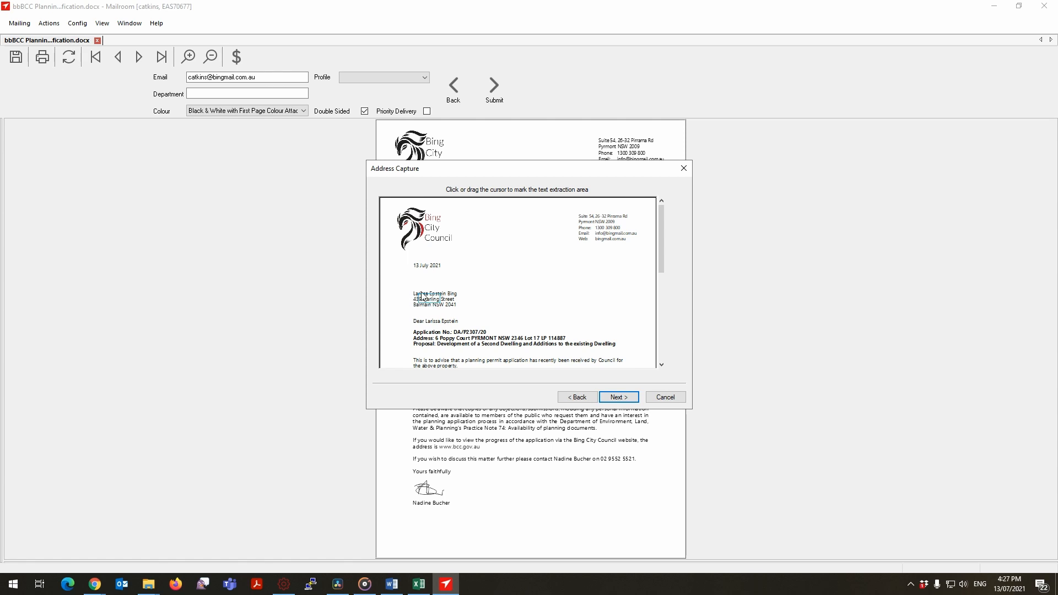
drag(410, 290, 459, 310)
Mark the name line of the recipient's address block as the address capture point and continue the wizard.
click(431, 293)
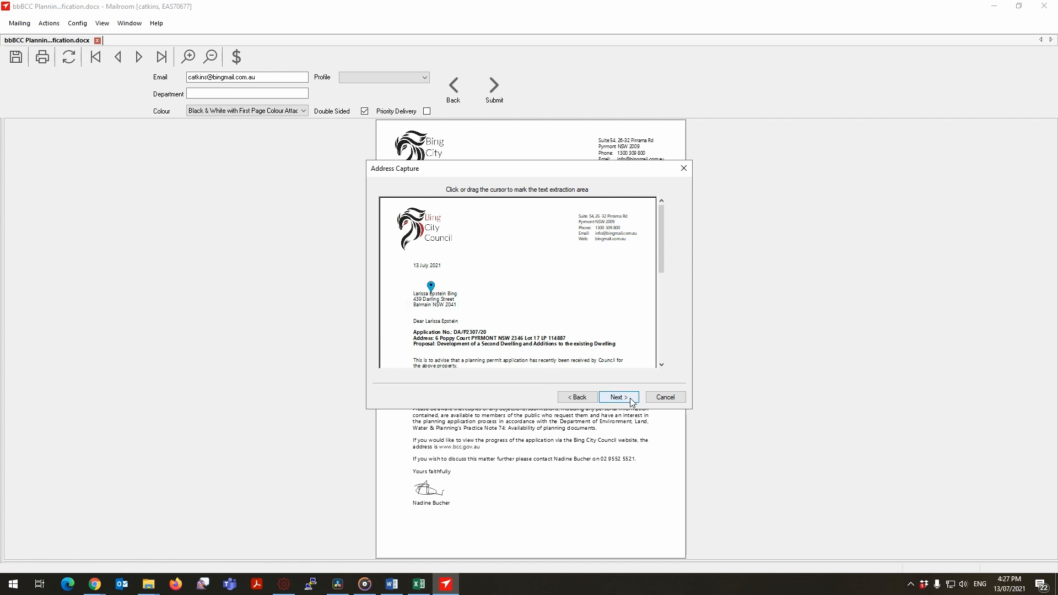
click(618, 398)
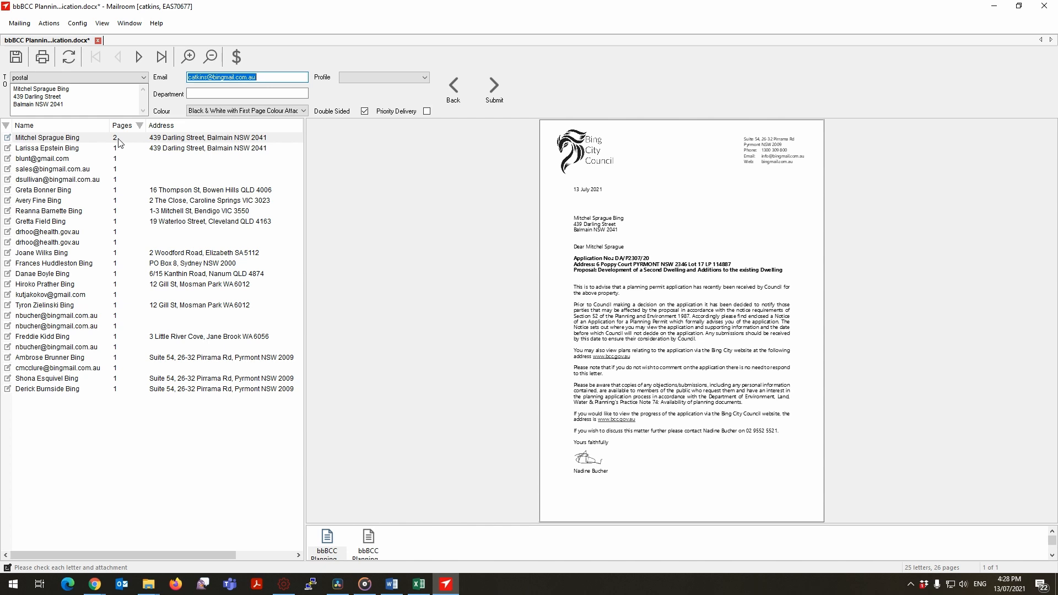
Examine the two pages of the first listed letter and enlarge the sections area to compare its two sections.
click(140, 58)
click(121, 58)
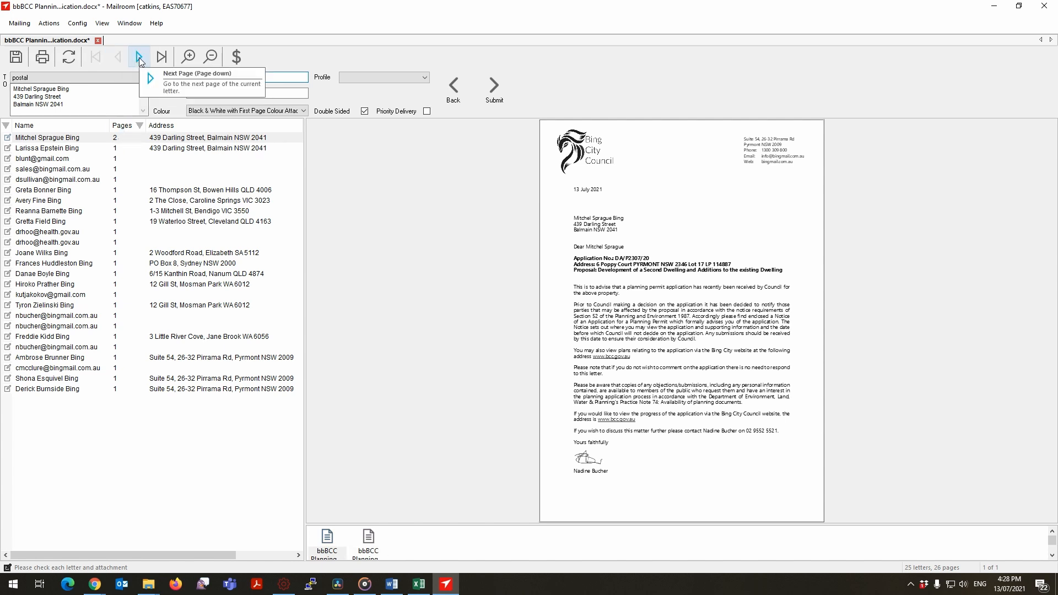
click(140, 59)
click(333, 554)
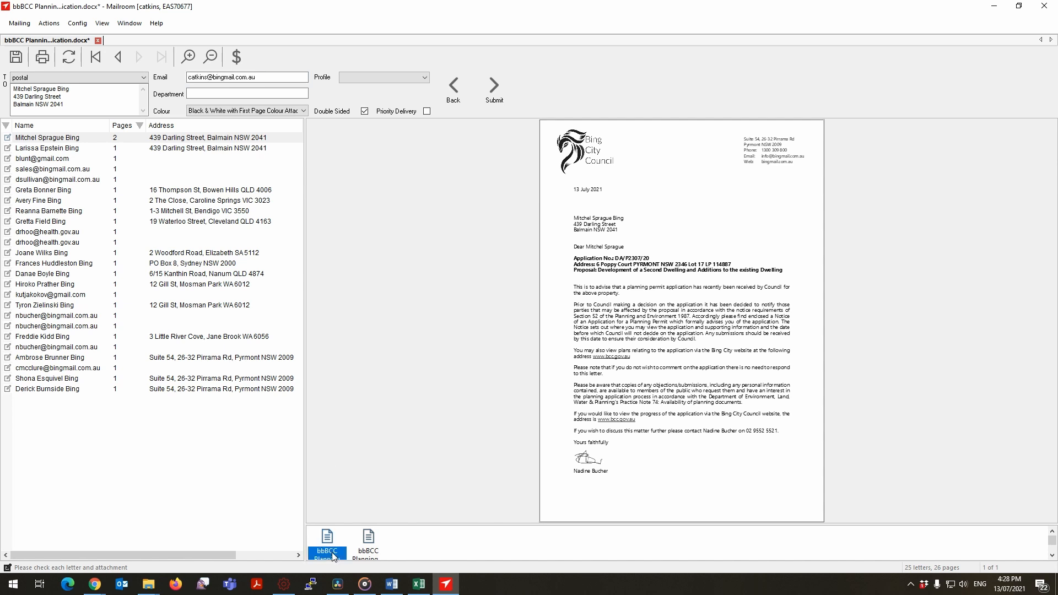
click(368, 551)
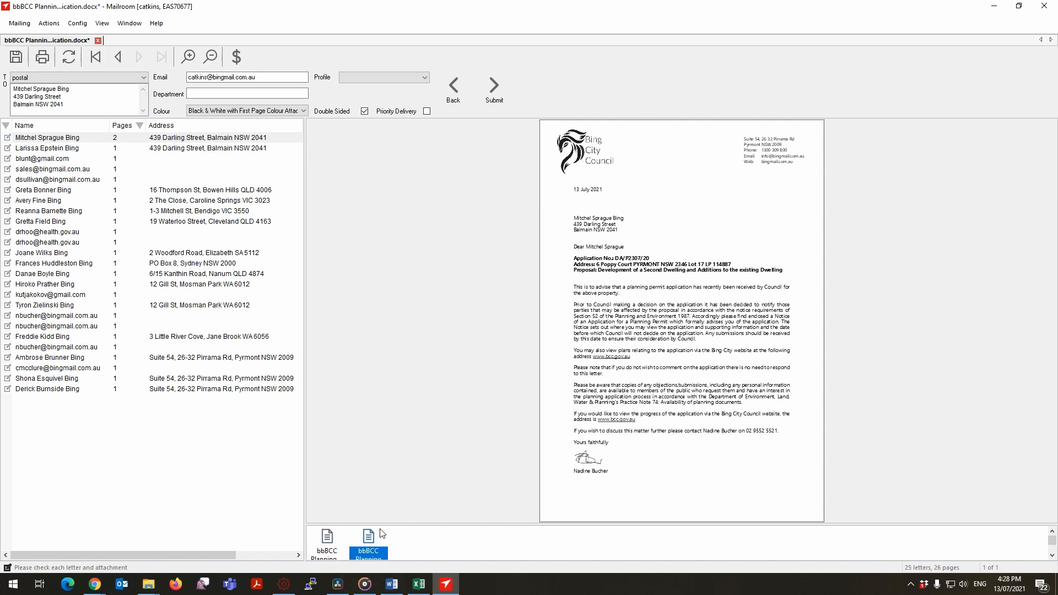
drag(382, 524, 381, 475)
click(328, 503)
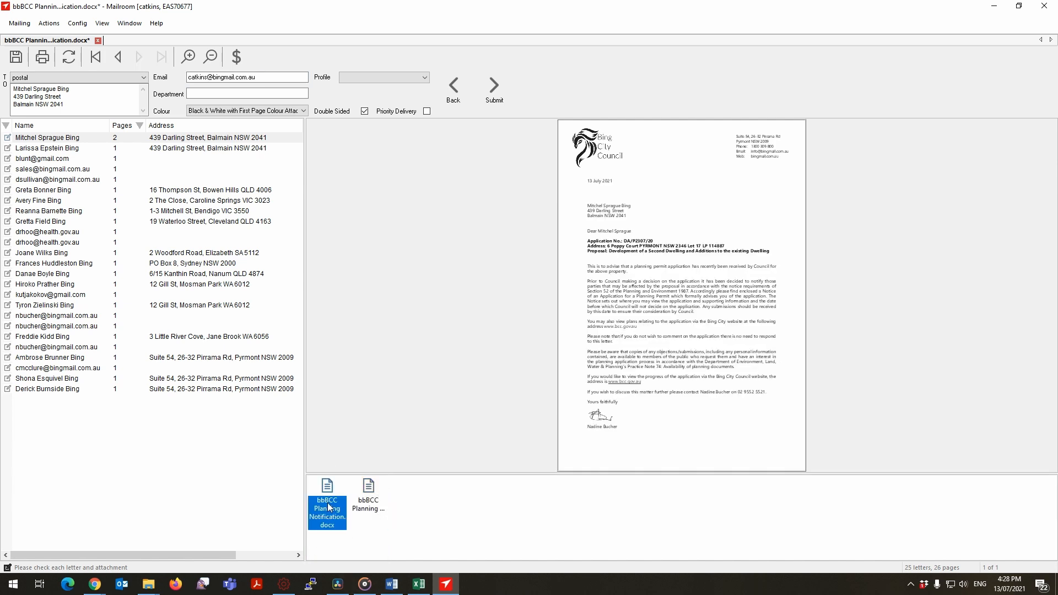
click(364, 514)
click(328, 503)
click(368, 512)
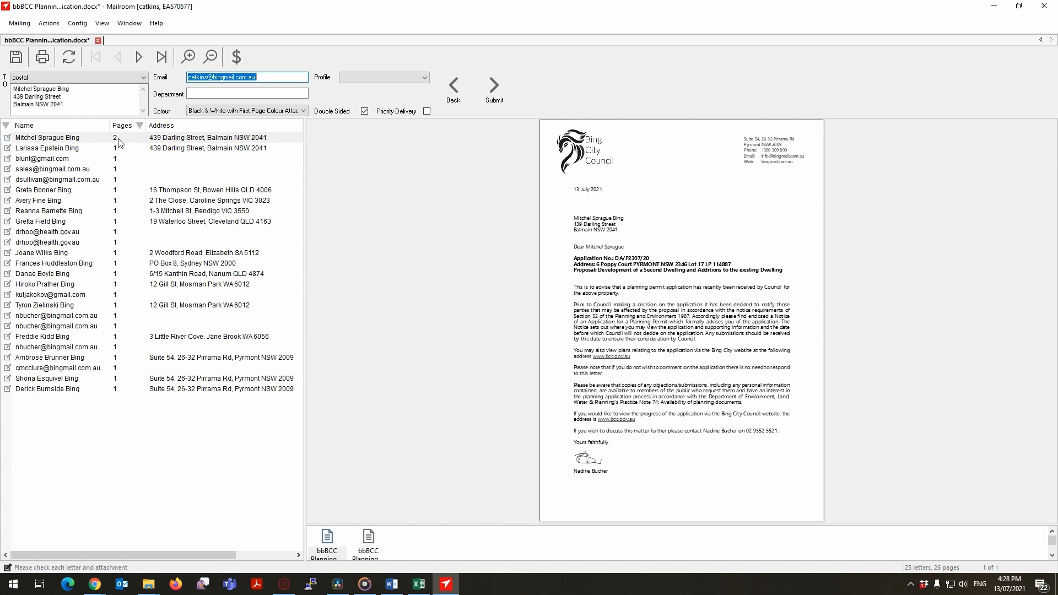
Recheck both sections of the first letter in an enlarged sections area and try to delete the second one.
click(140, 58)
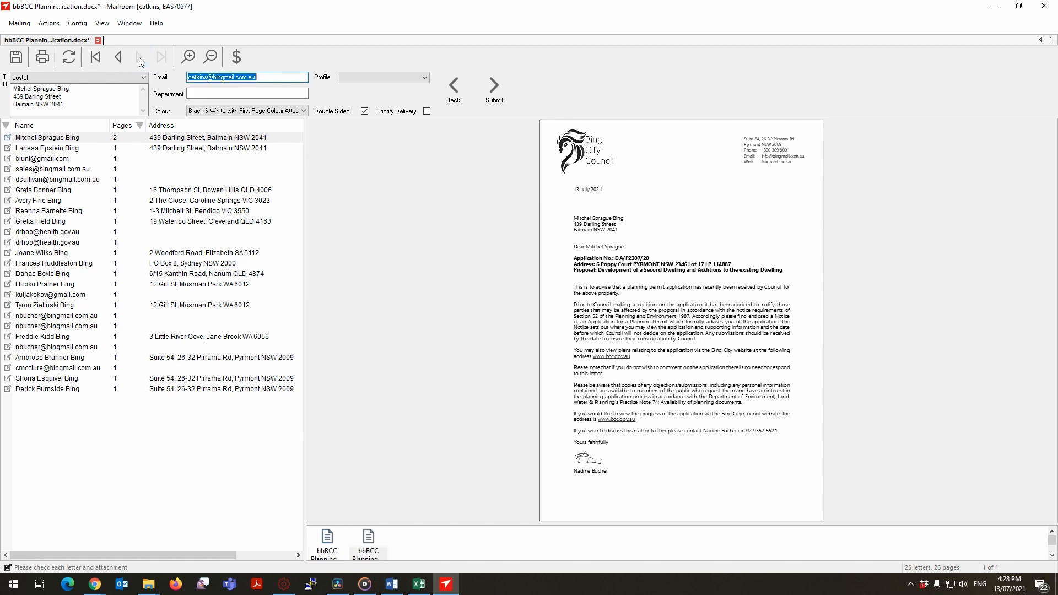
click(335, 551)
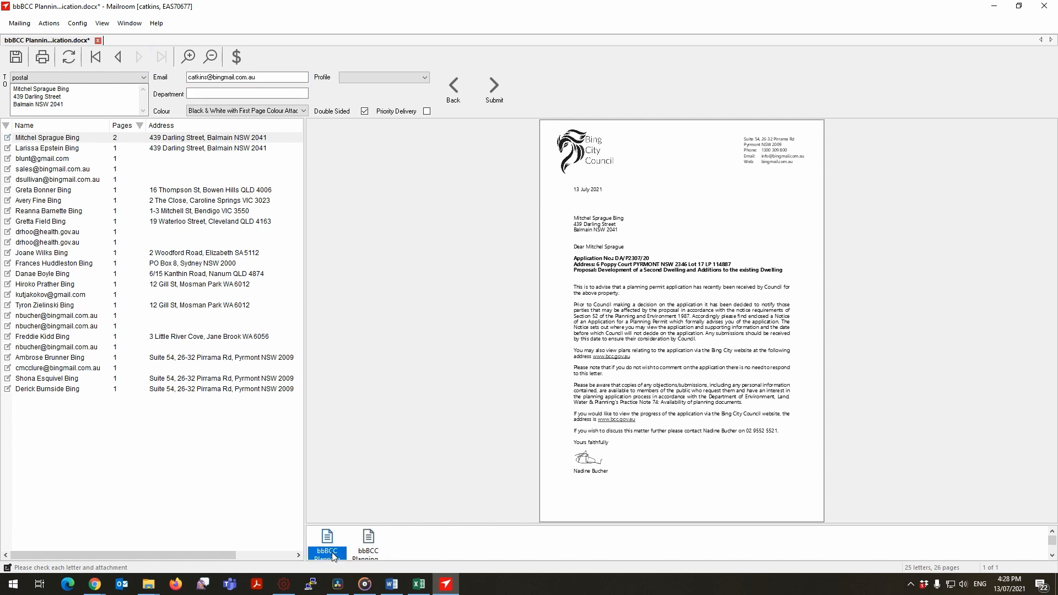
click(369, 546)
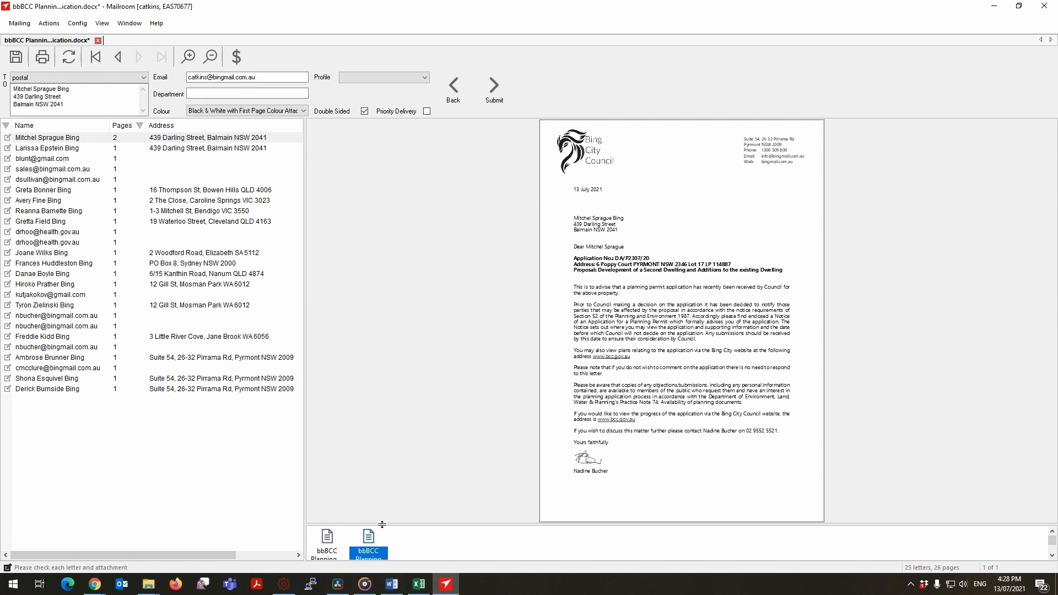
drag(381, 492, 381, 474)
click(345, 513)
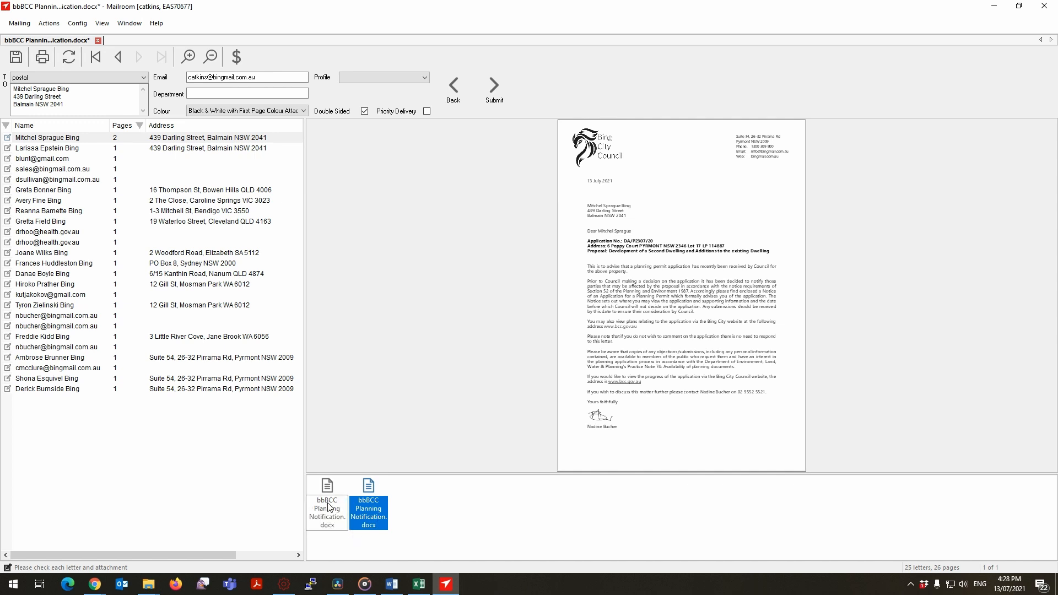
click(368, 510)
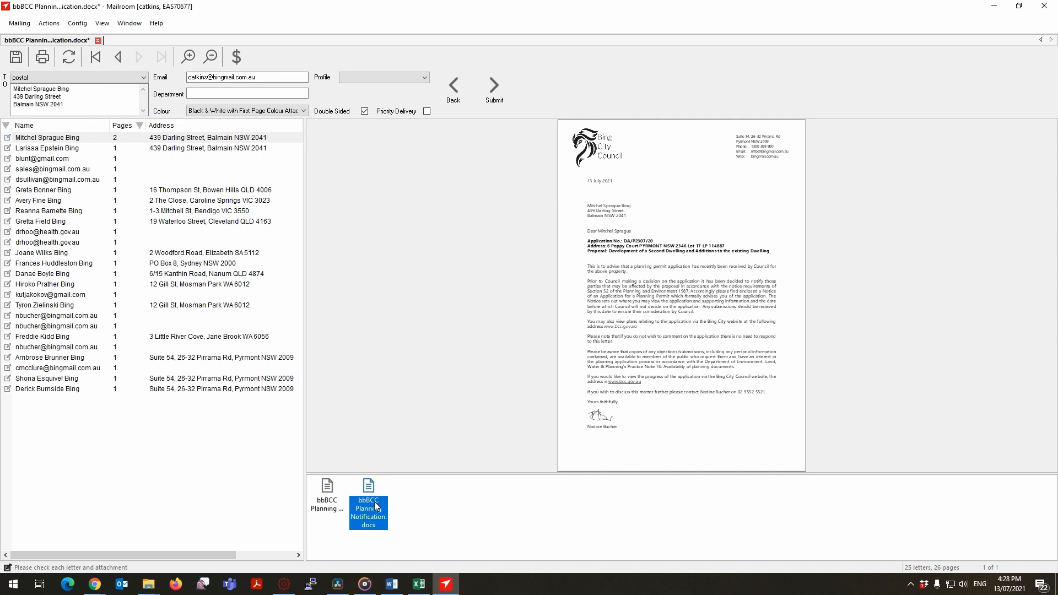
right_click(375, 503)
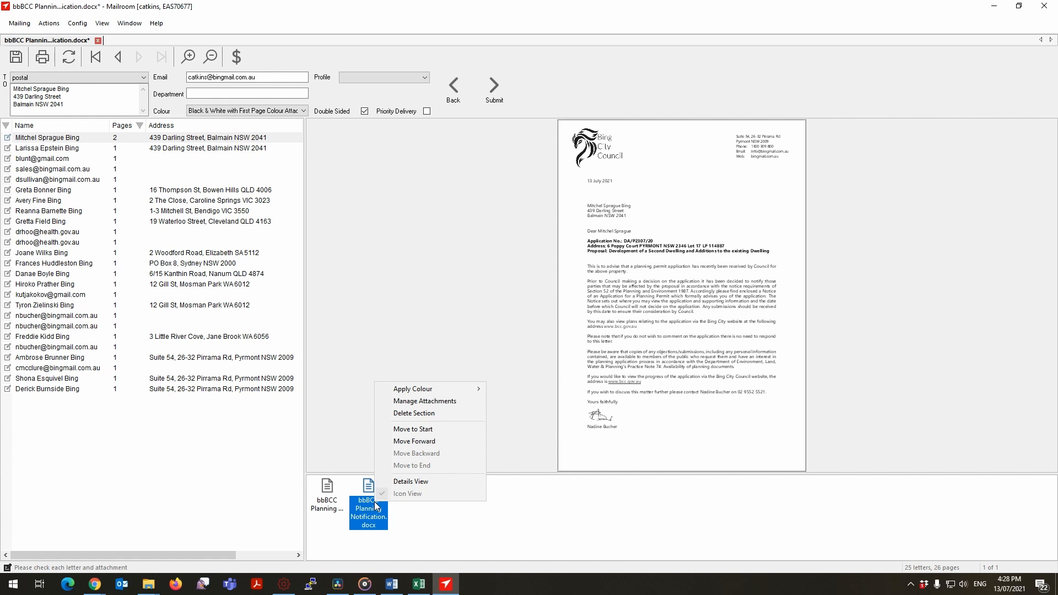
click(403, 418)
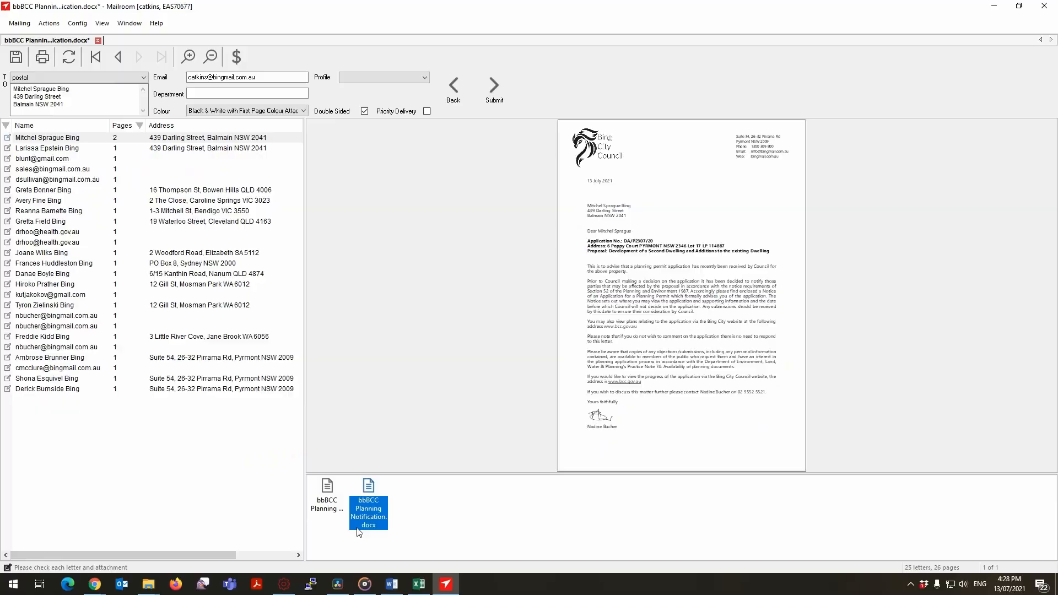
Compare the first letter's two planning notification sections once more and delete the second section.
click(329, 509)
click(367, 503)
click(327, 508)
click(369, 510)
right_click(376, 505)
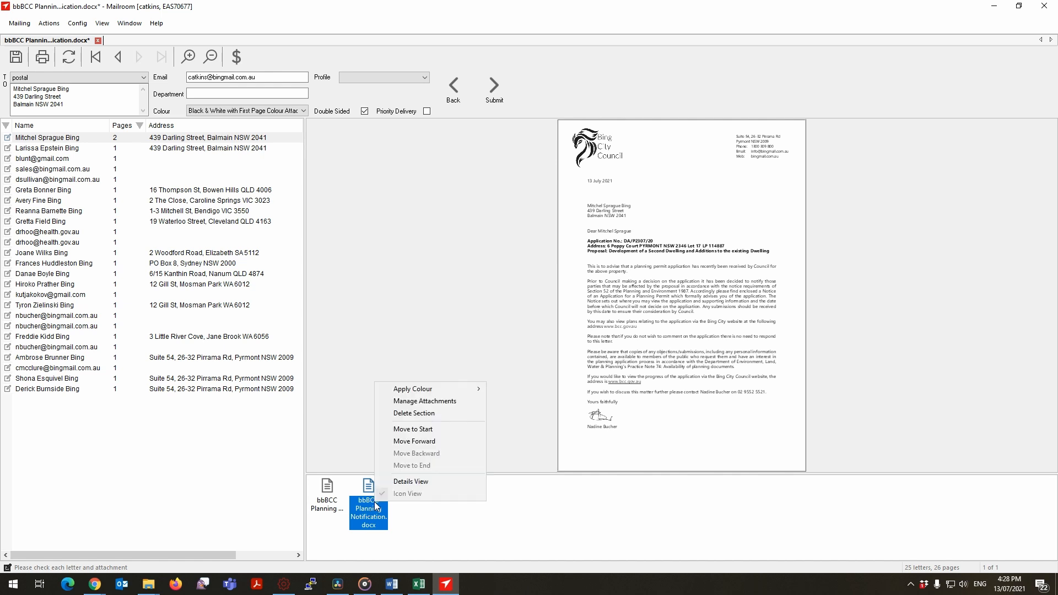
click(402, 418)
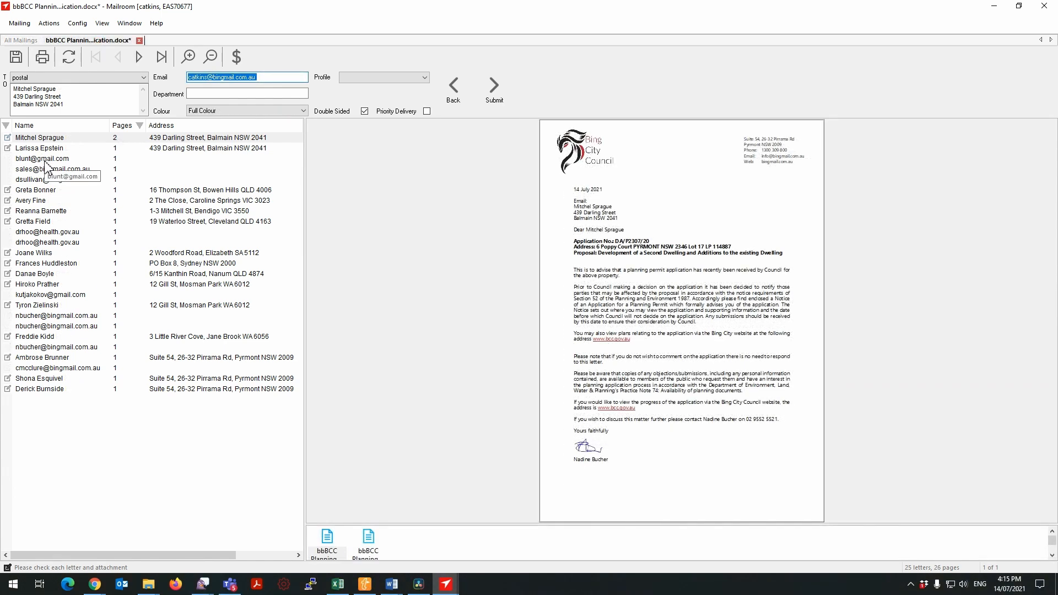
Select the first letter with an e-mail recipient and view its email field, then its postal address.
click(46, 160)
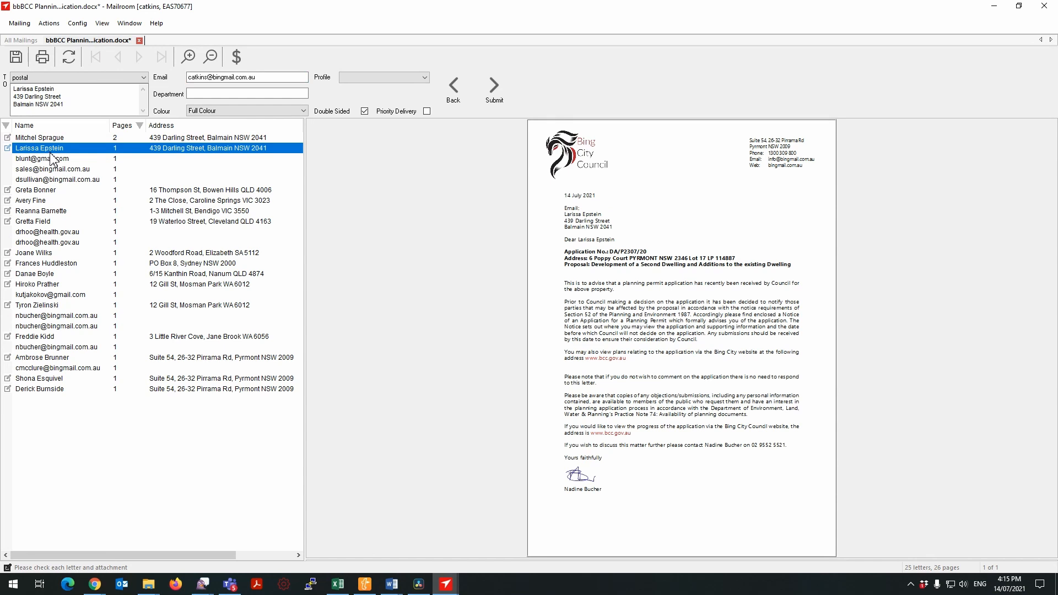
click(52, 159)
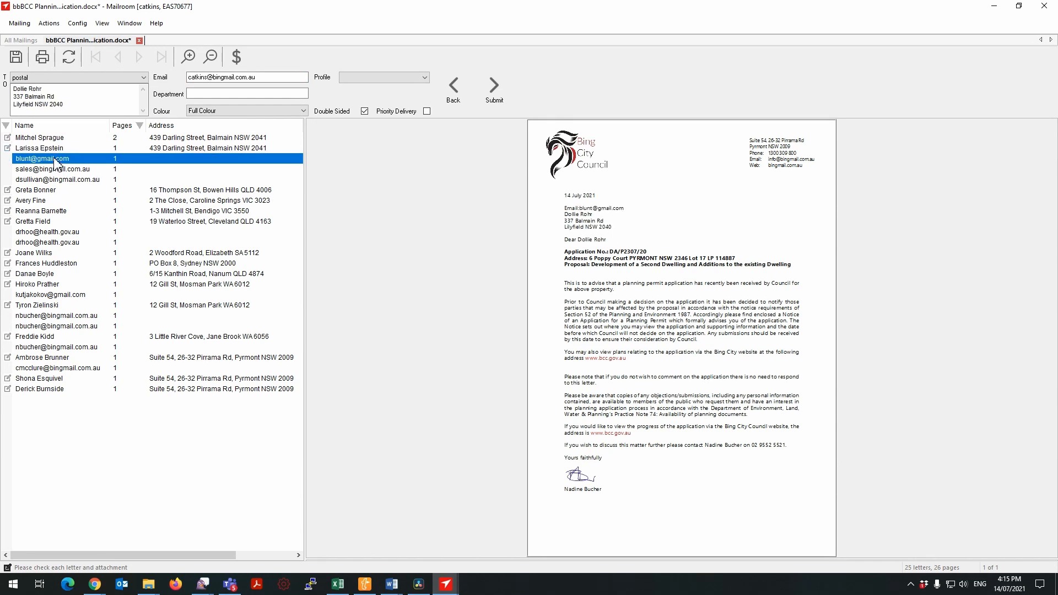
click(38, 77)
click(39, 87)
click(41, 78)
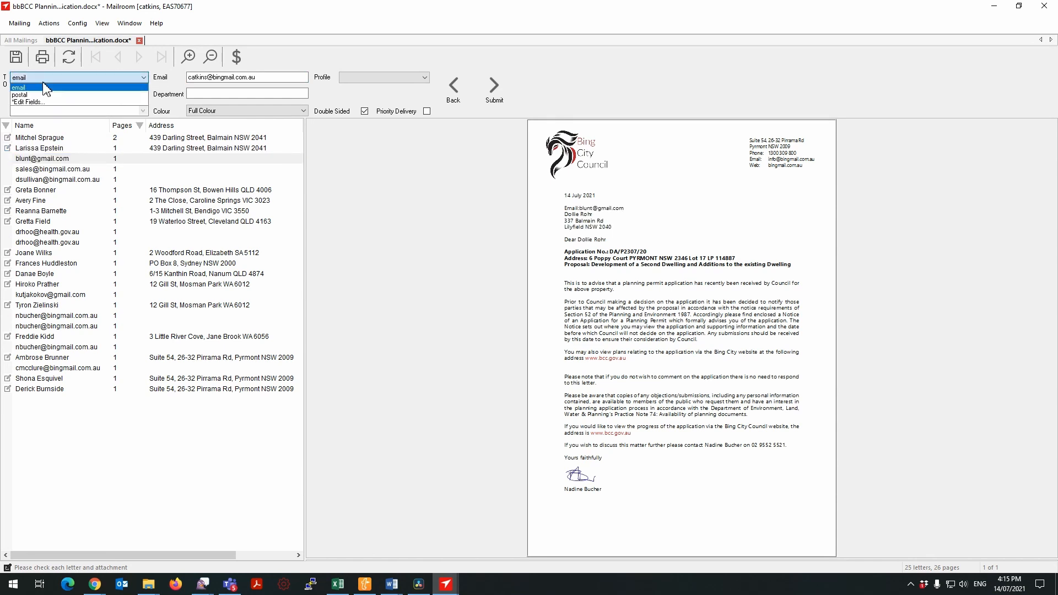
click(48, 95)
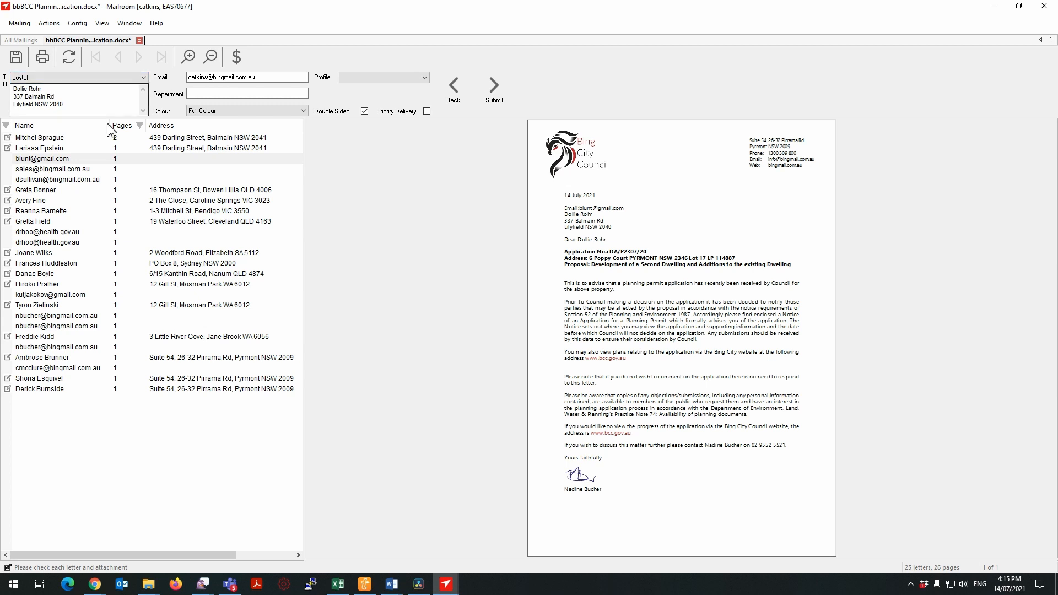
Widen the letter list and delete the letter at index 10, the first of two sharing an e-mail recipient.
click(301, 231)
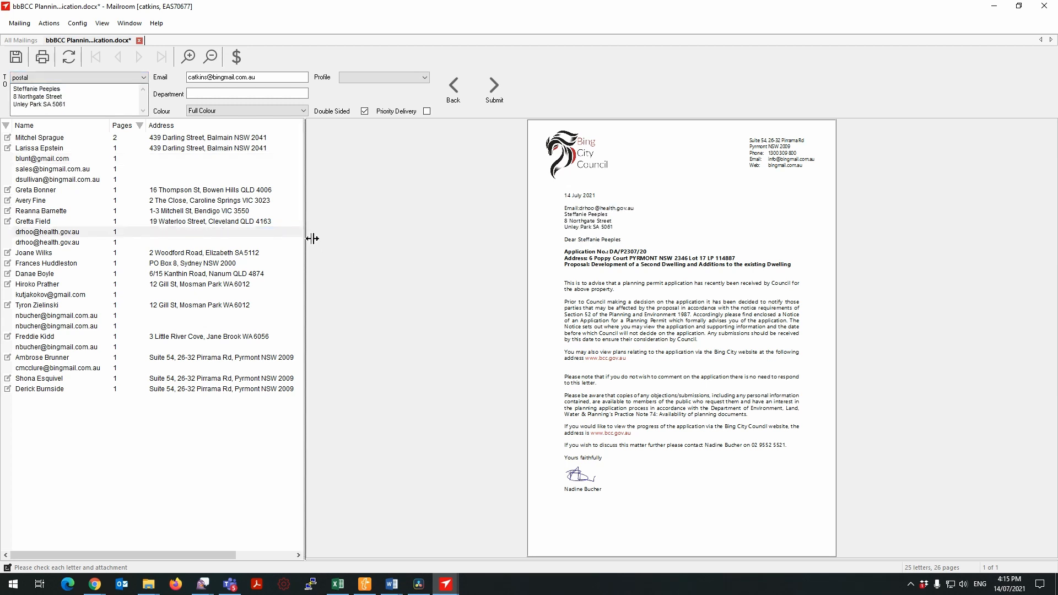
drag(307, 237, 444, 247)
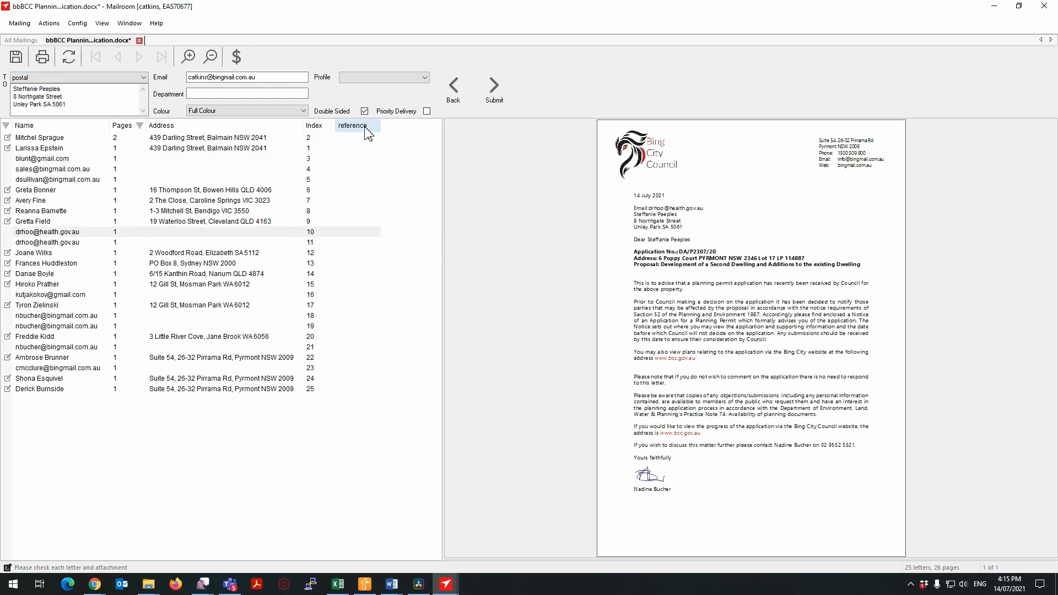
right_click(55, 234)
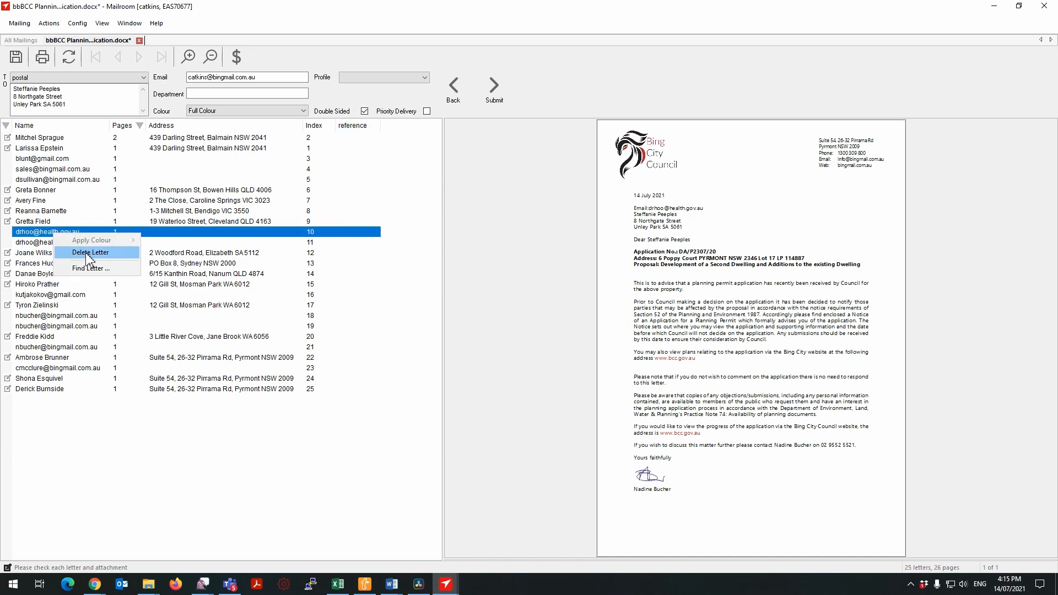
click(88, 253)
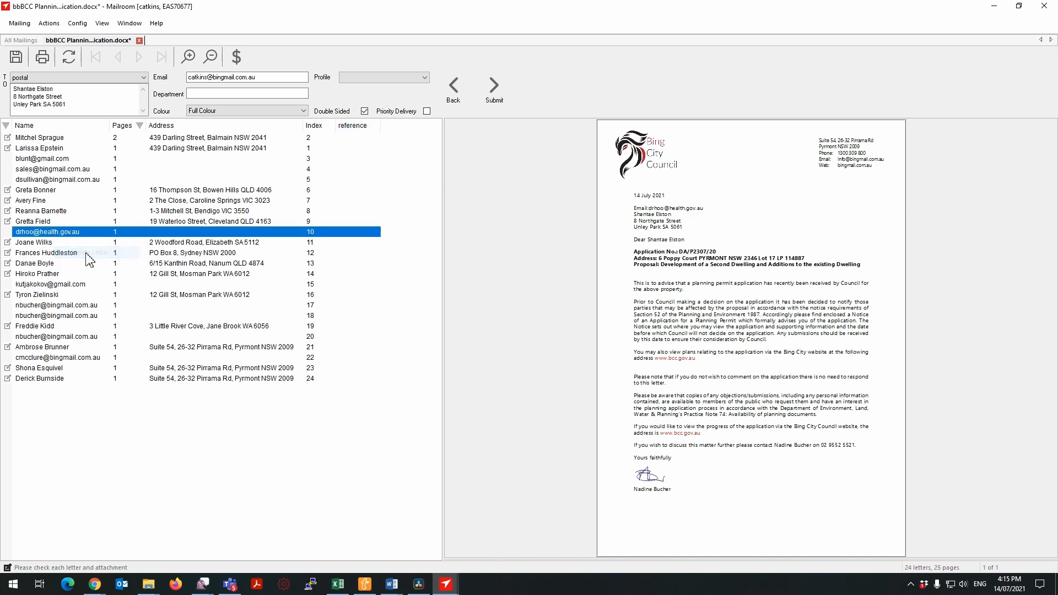
right_click(784, 223)
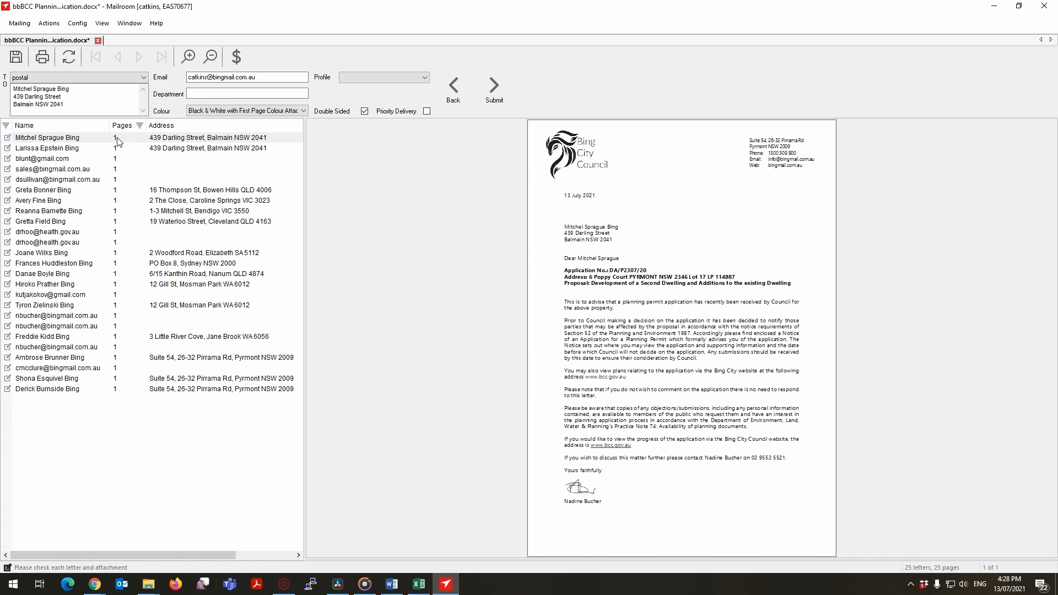
Fill in the mailing's department, set its colour to First Page Colour and keep the profile blank.
click(198, 94)
text(Barry)
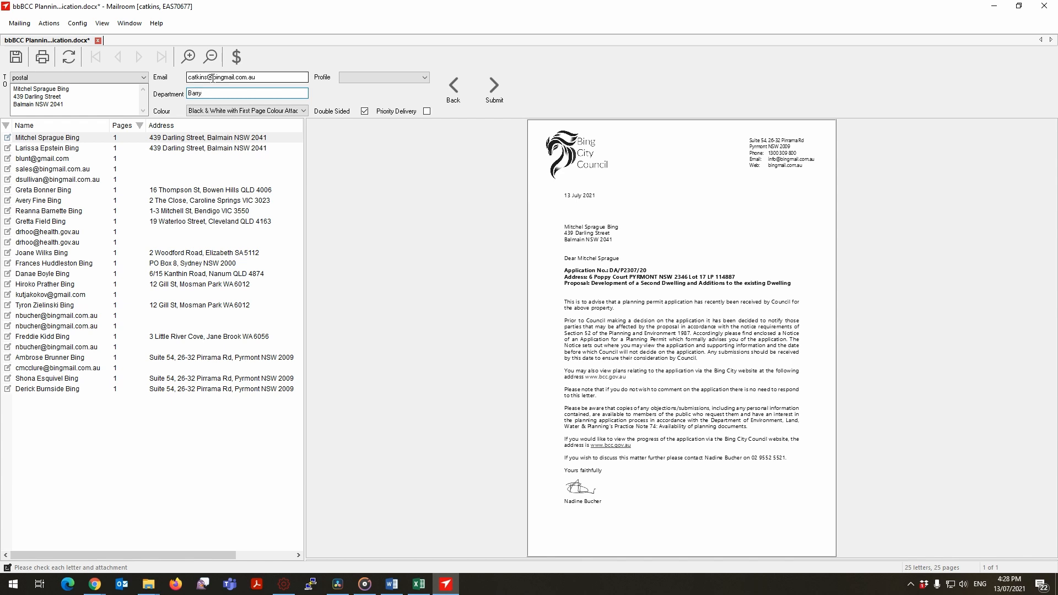
click(284, 110)
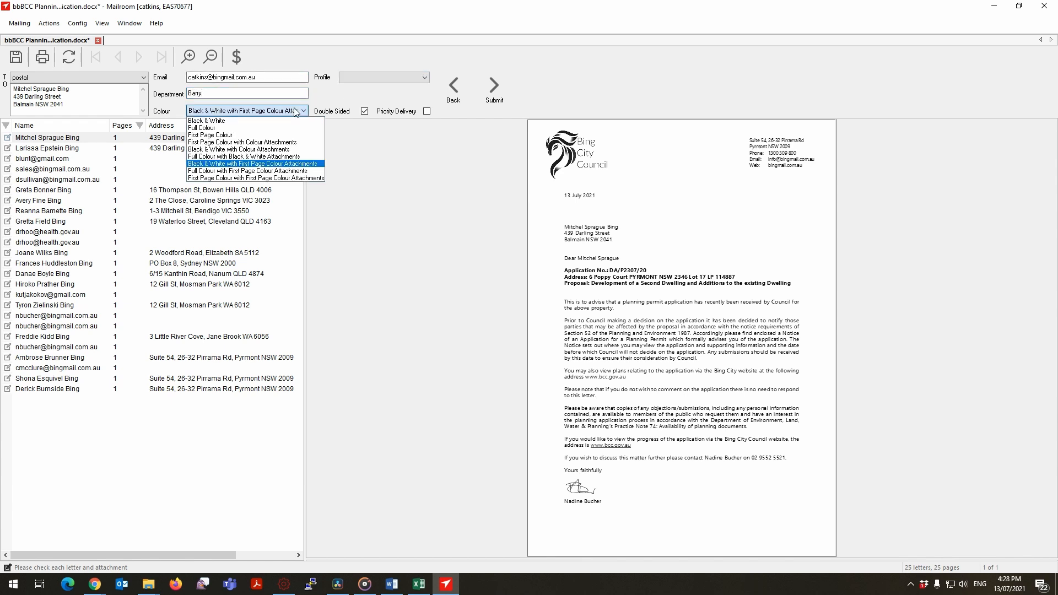
click(284, 136)
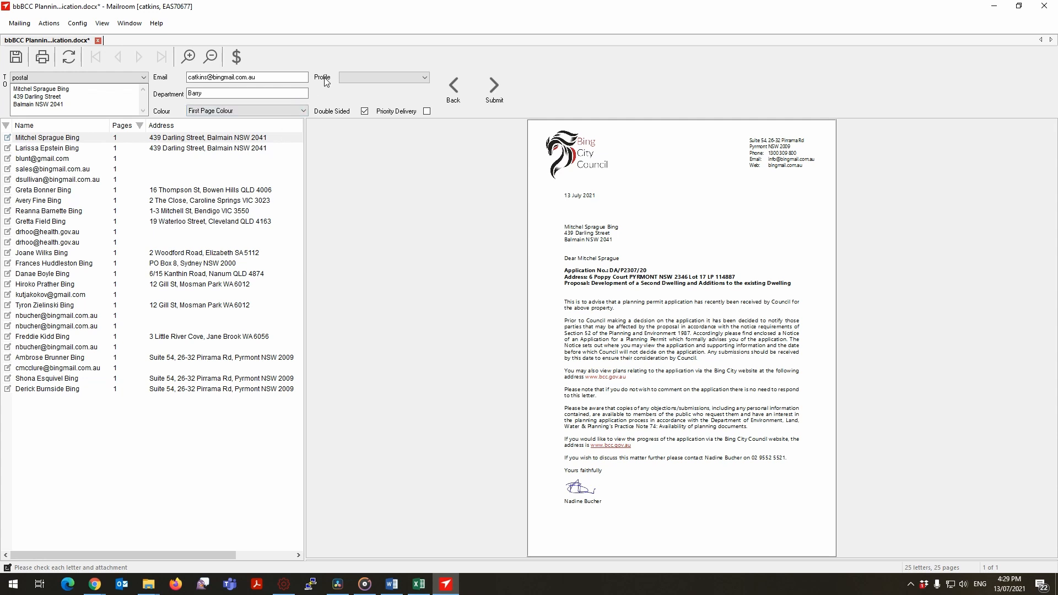
click(344, 78)
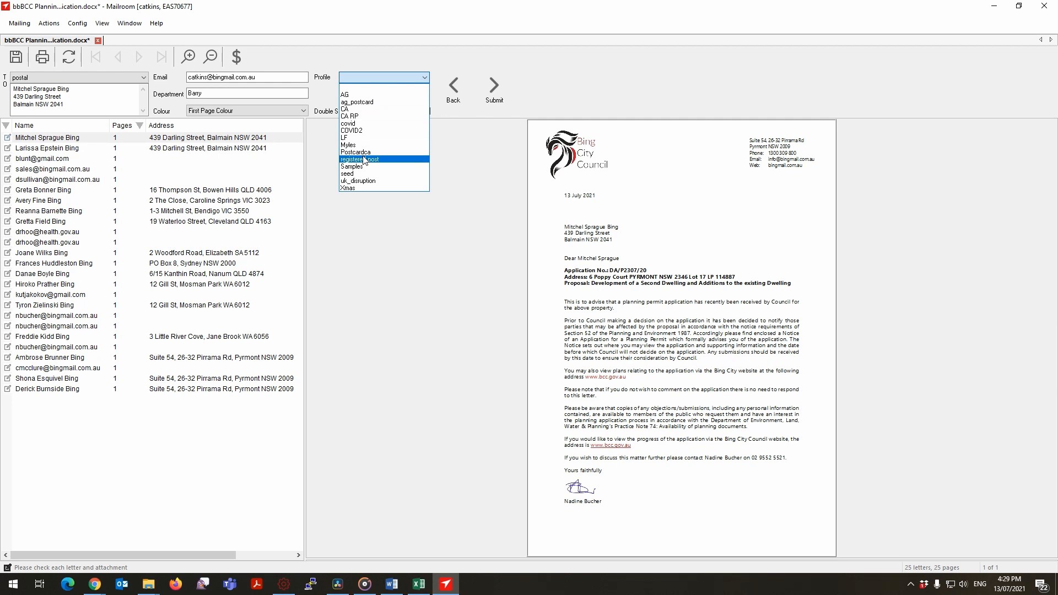
click(369, 88)
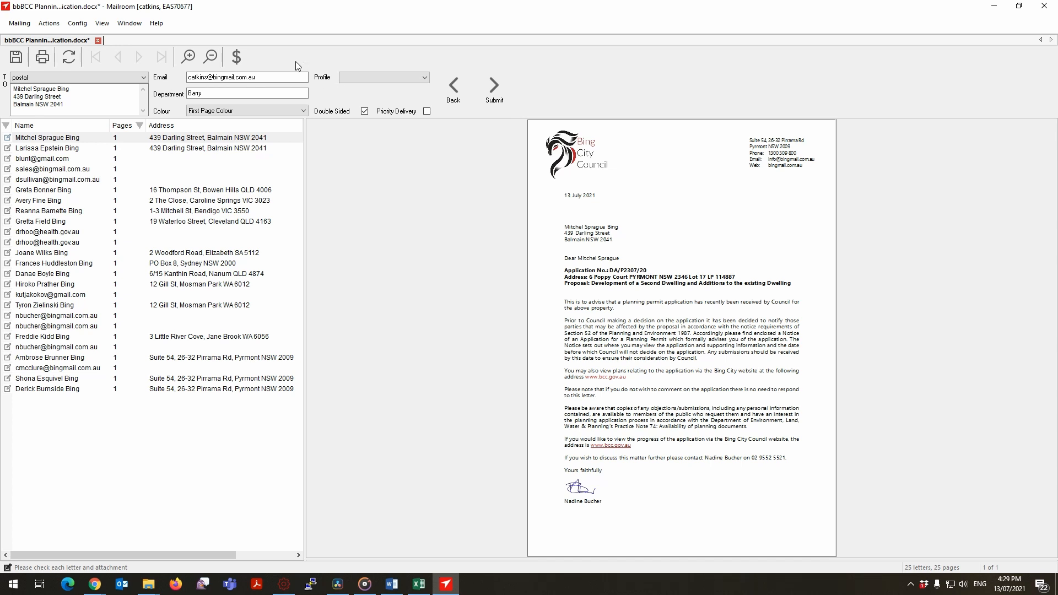
Request a price estimate for the mailing without an e-mail reply, and close the estimate.
click(237, 57)
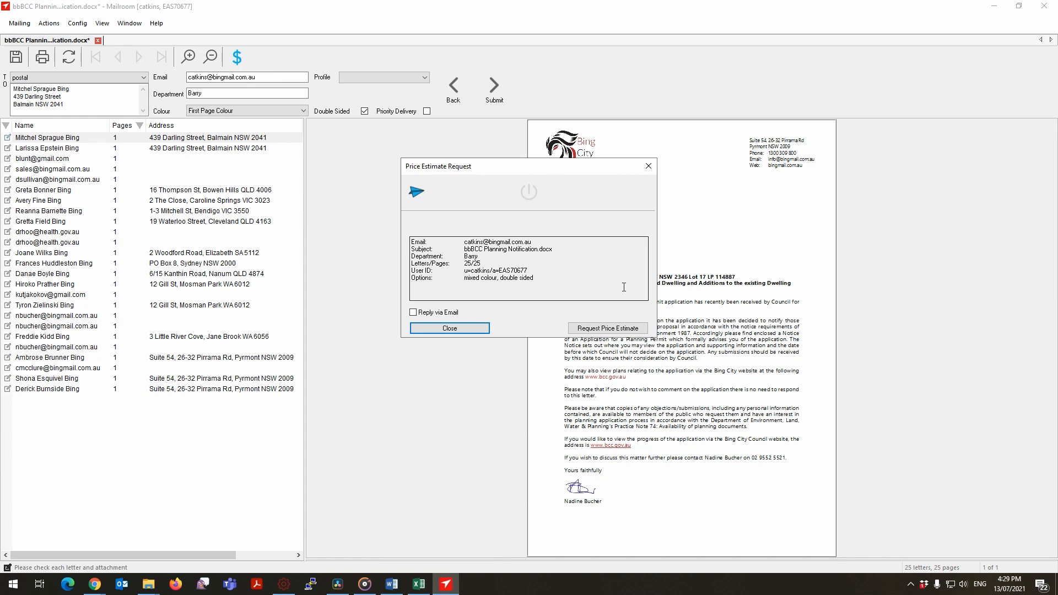
click(597, 330)
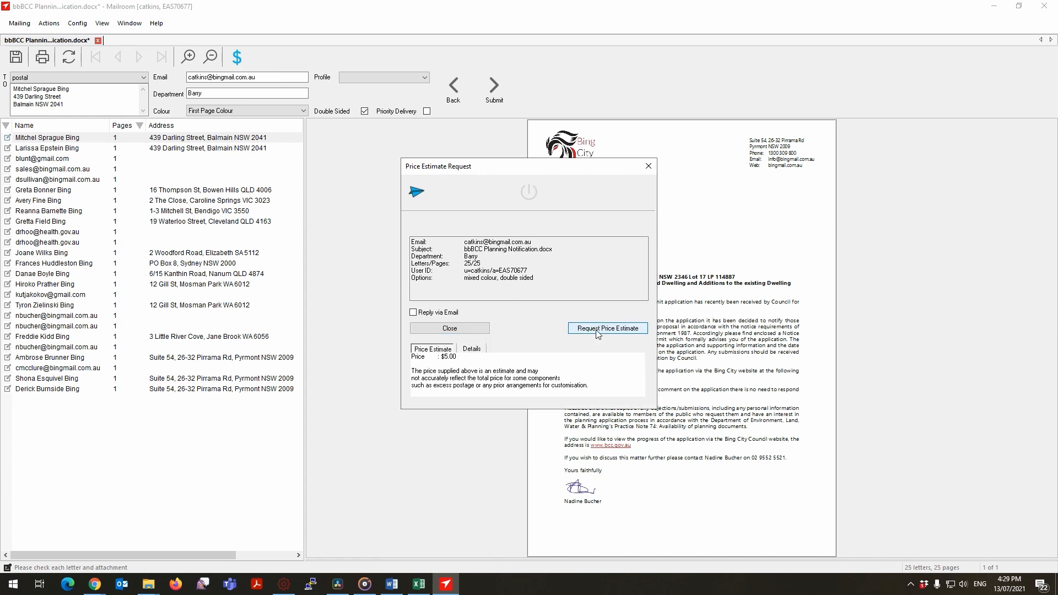
click(649, 166)
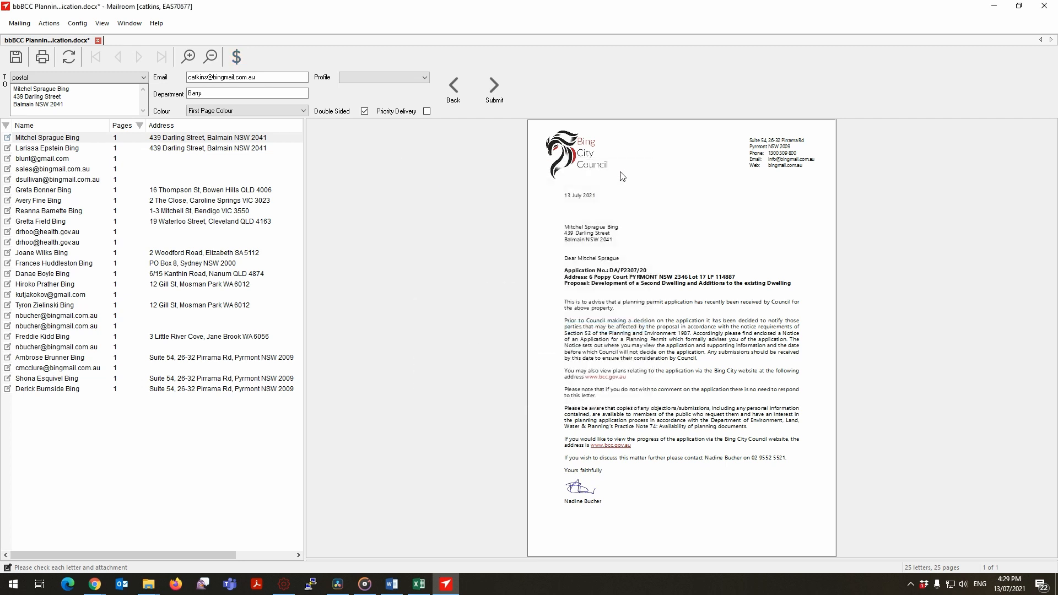
Set the mailing's colour to Black & White for another price estimate, and submit the mailing.
click(259, 111)
click(206, 120)
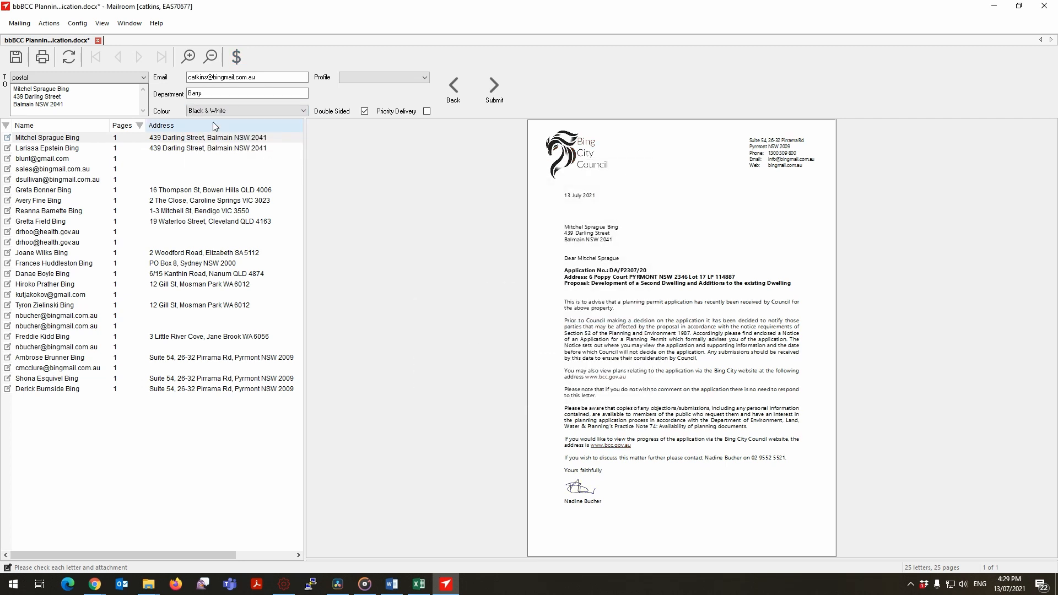
click(235, 52)
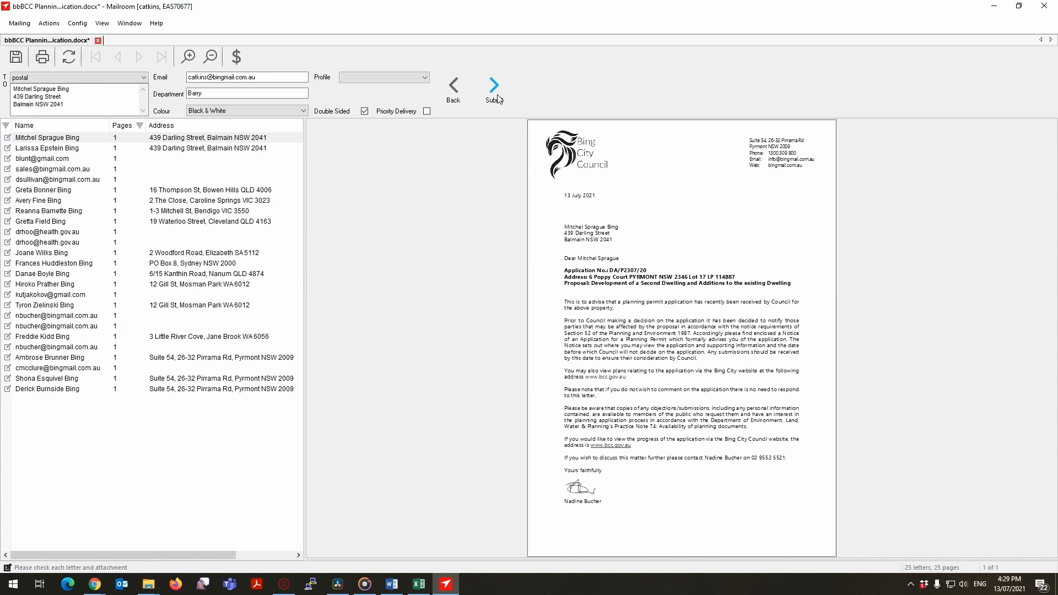
click(498, 99)
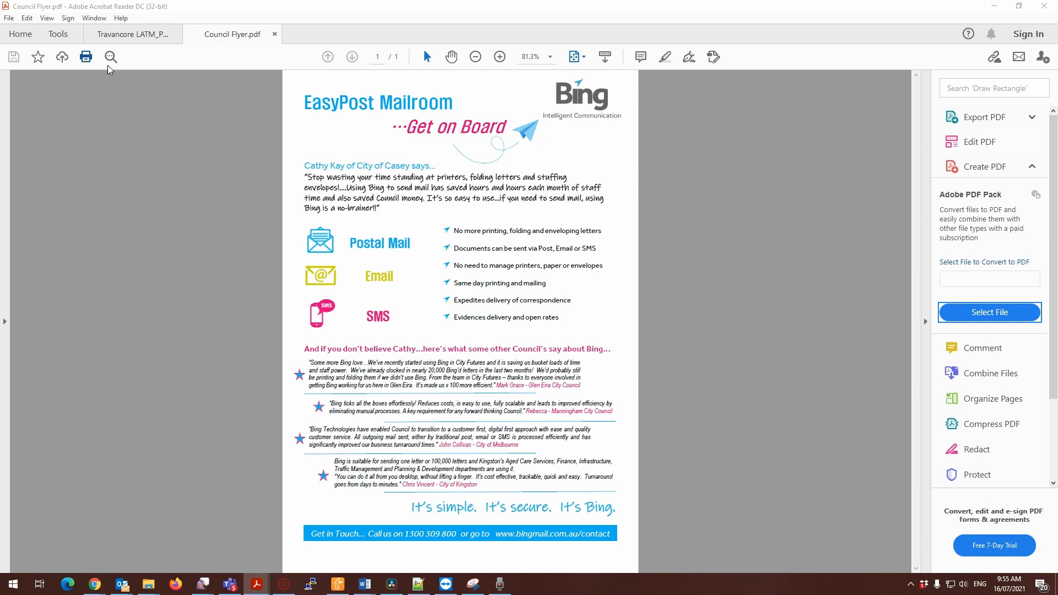
Print Council Flyer.pdf from Acrobat Reader to the Mailroom printer and save it as an attachment.
key(ctrl+p)
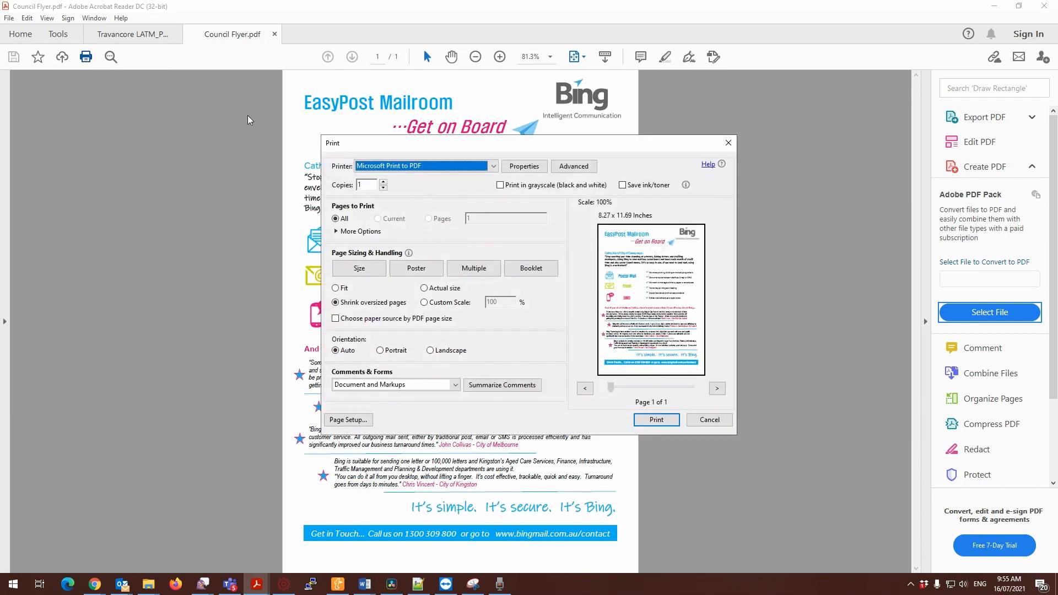
click(412, 167)
click(388, 209)
click(655, 422)
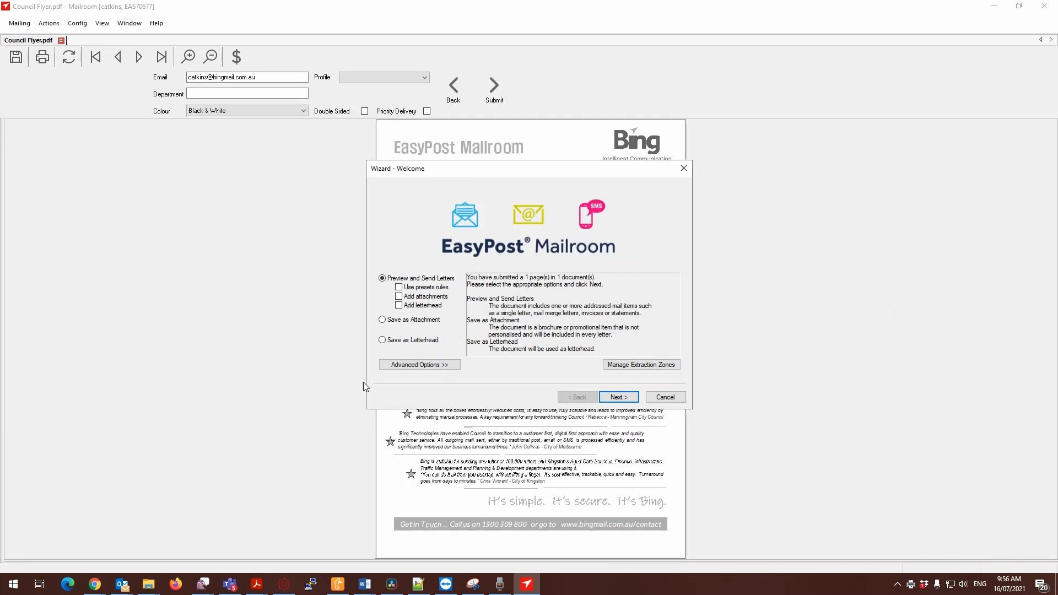
click(382, 321)
click(621, 400)
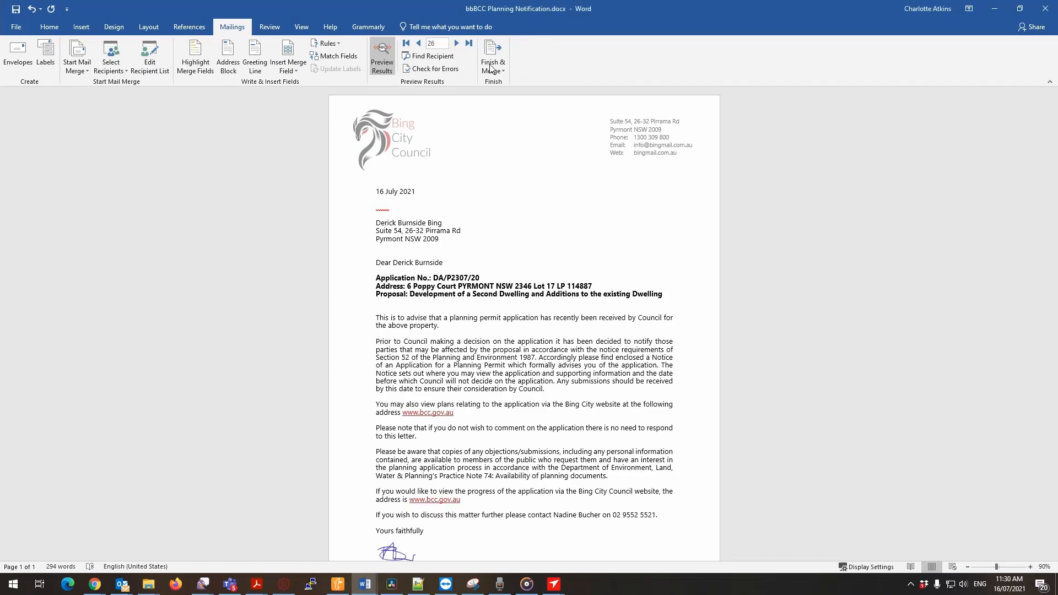
Merge all records of bbBCC Planning Notification.docx in Word to the Mailroom printer.
click(494, 62)
click(530, 96)
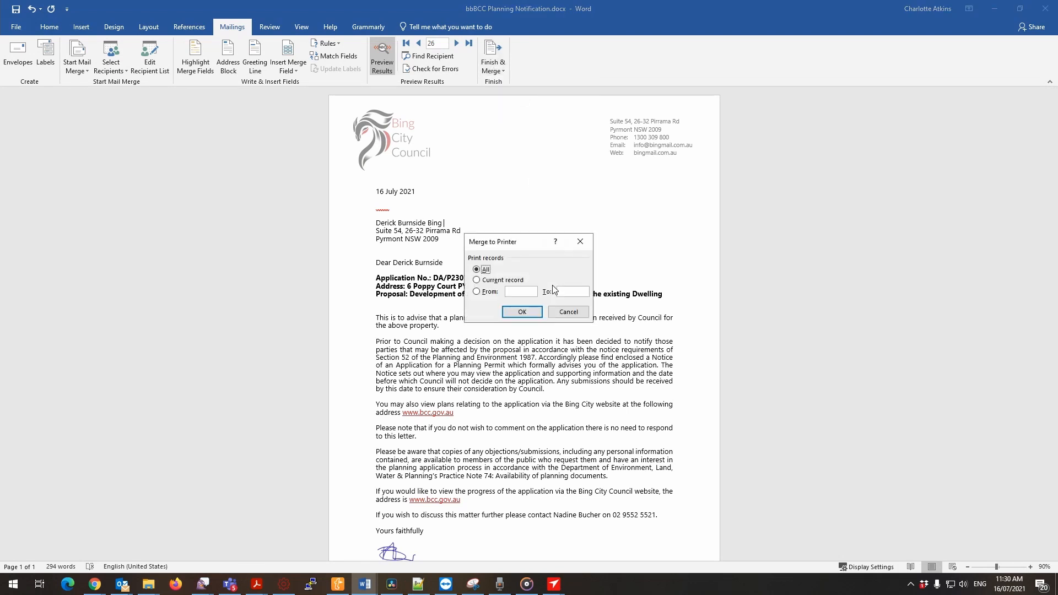
click(532, 312)
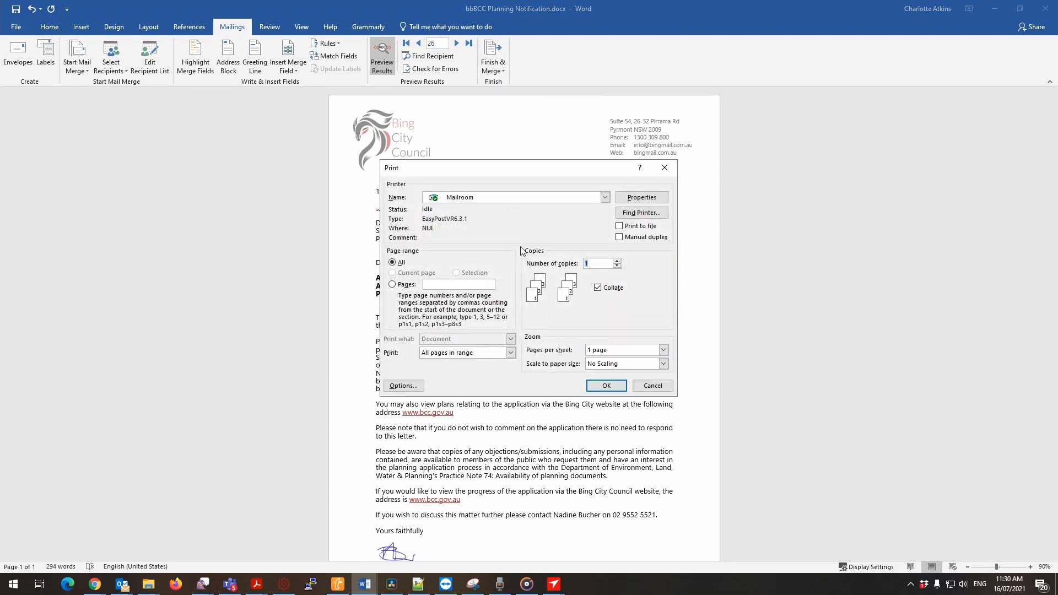
click(606, 386)
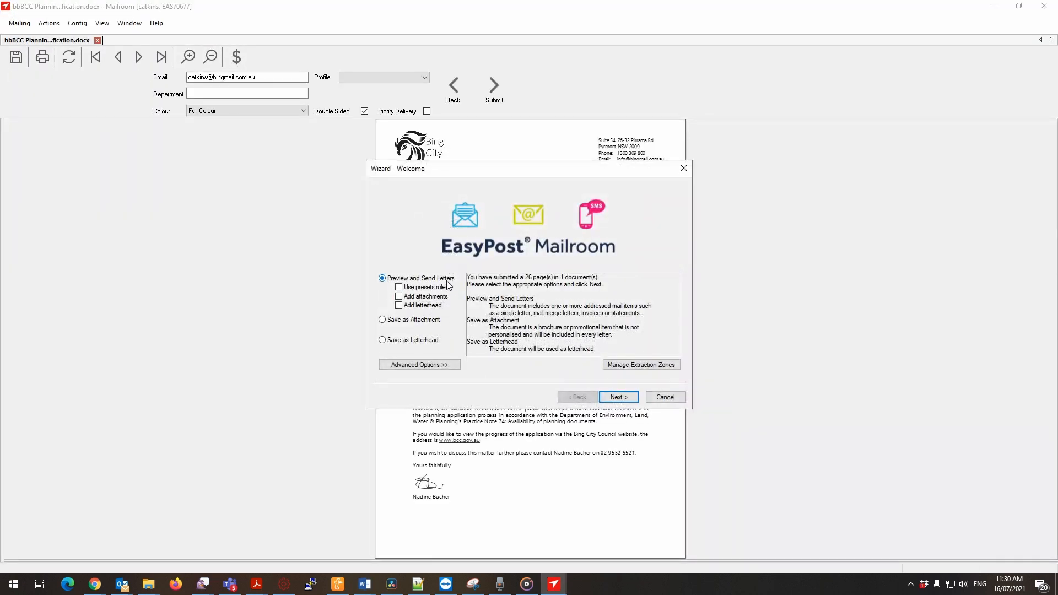
Preview the letters with attachments, adding the two newest Council Flyer.pdf files and the bbBCC Planning Notification.docx received 12/07/2021.
click(402, 298)
click(631, 403)
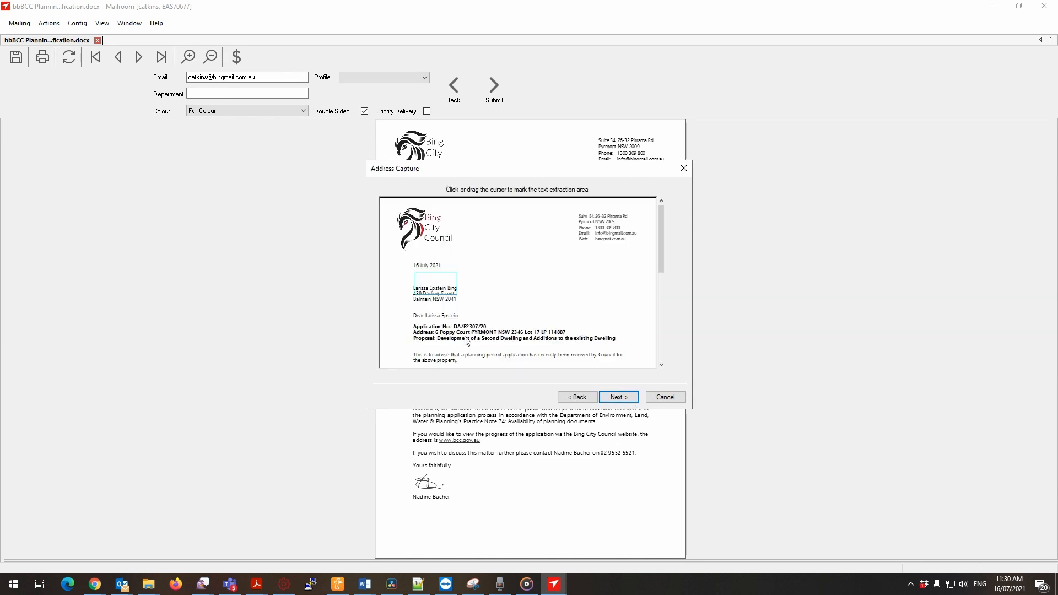
click(619, 397)
click(386, 224)
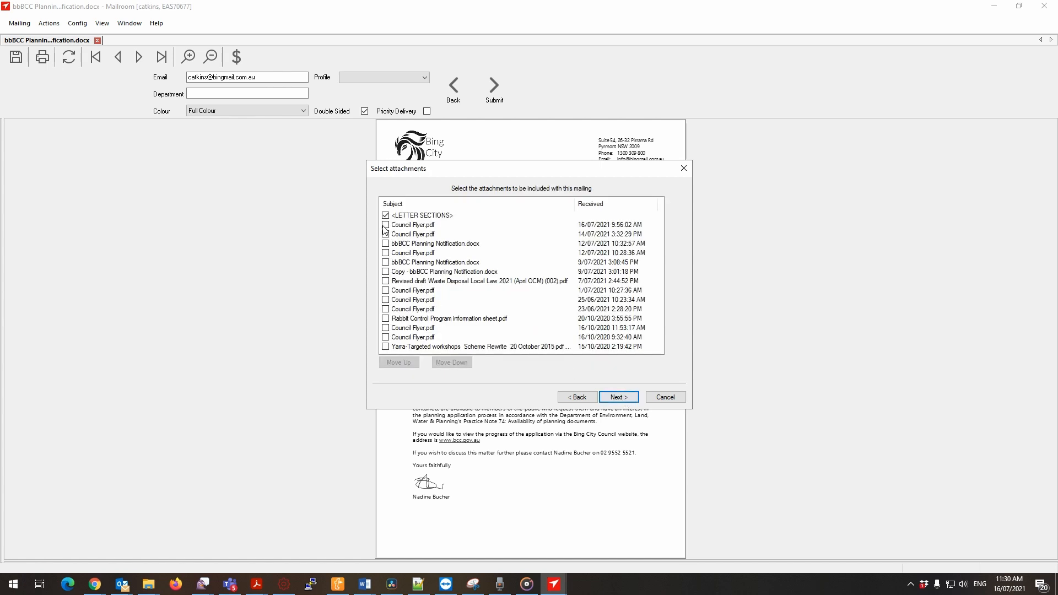
click(385, 233)
click(386, 244)
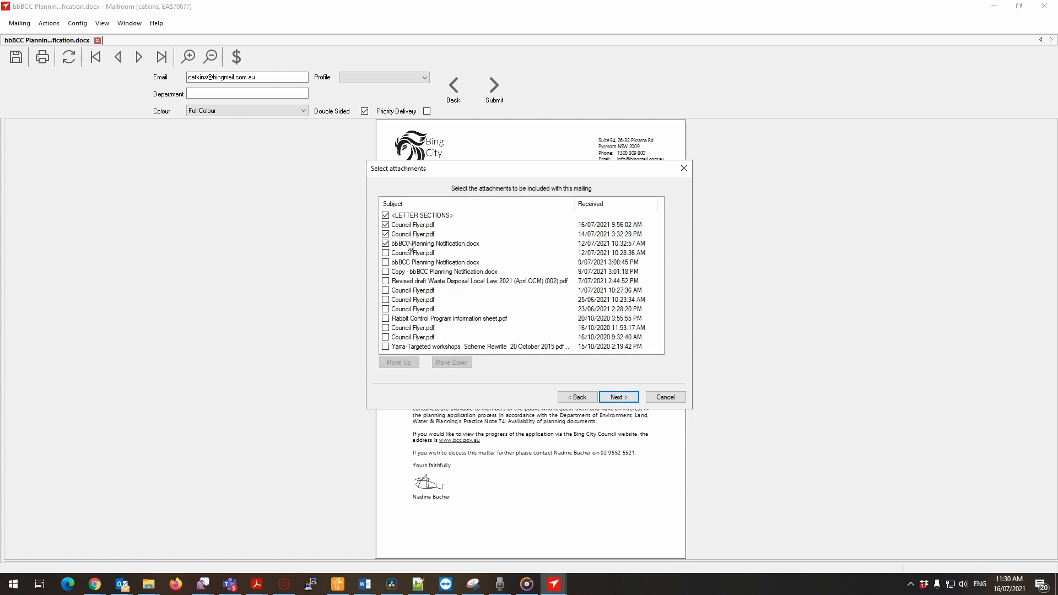
click(620, 397)
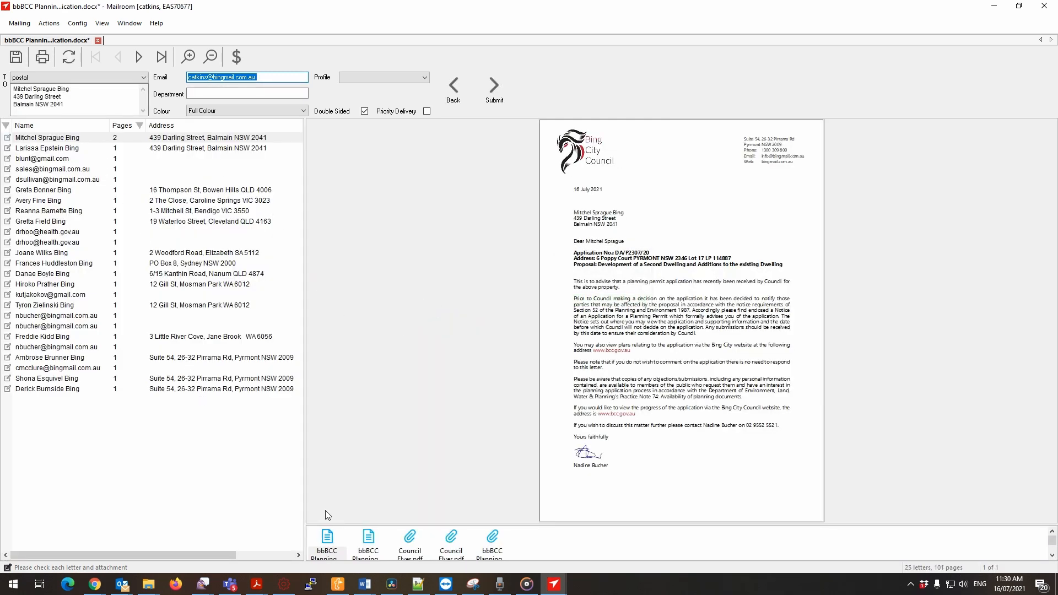
View the first letter's sections and Council Flyer attachments, and check the section options of the first flyer.
click(337, 553)
click(367, 547)
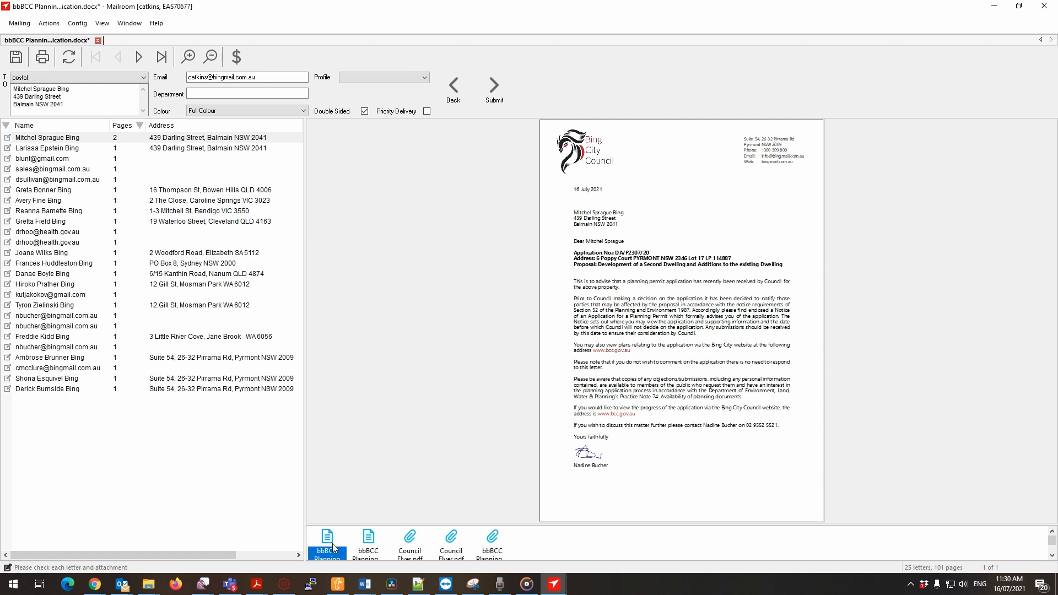
click(410, 546)
click(456, 543)
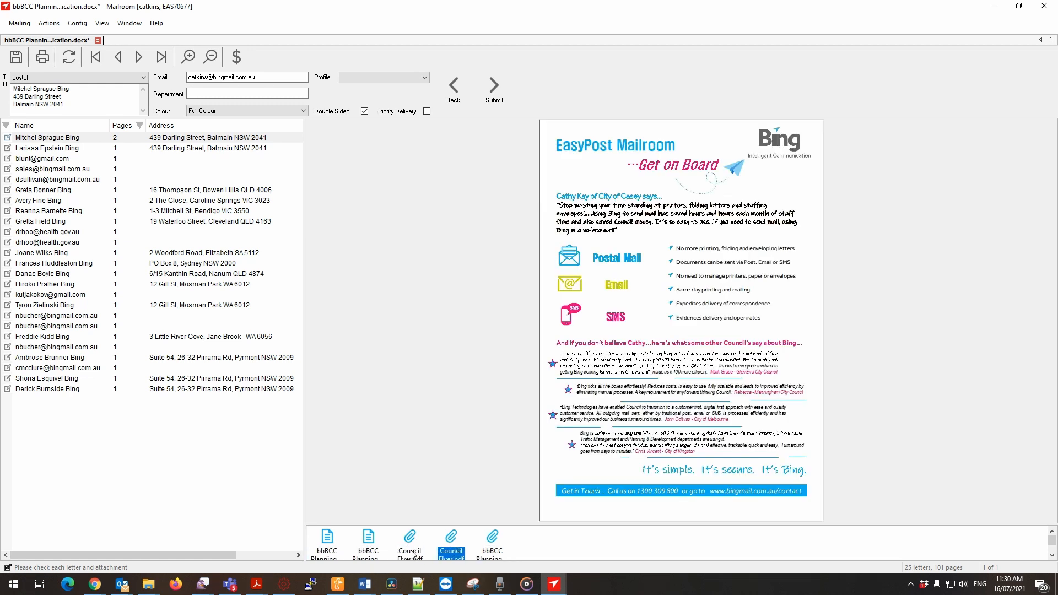
mouse_move(408, 552)
mouse_down()
mouse_move(320, 545)
mouse_move(415, 550)
mouse_up()
right_click(418, 547)
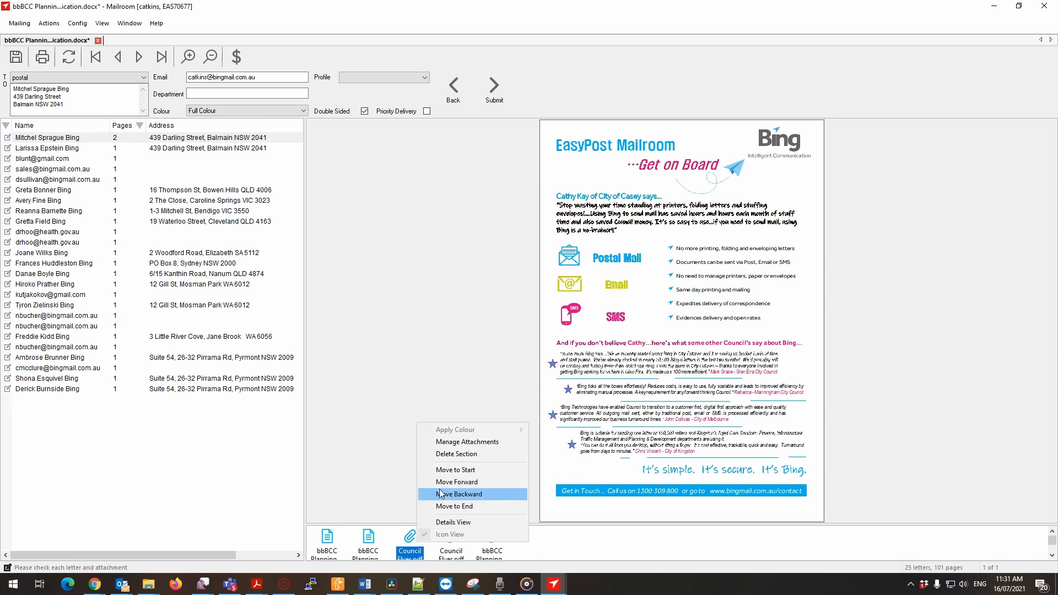
click(419, 552)
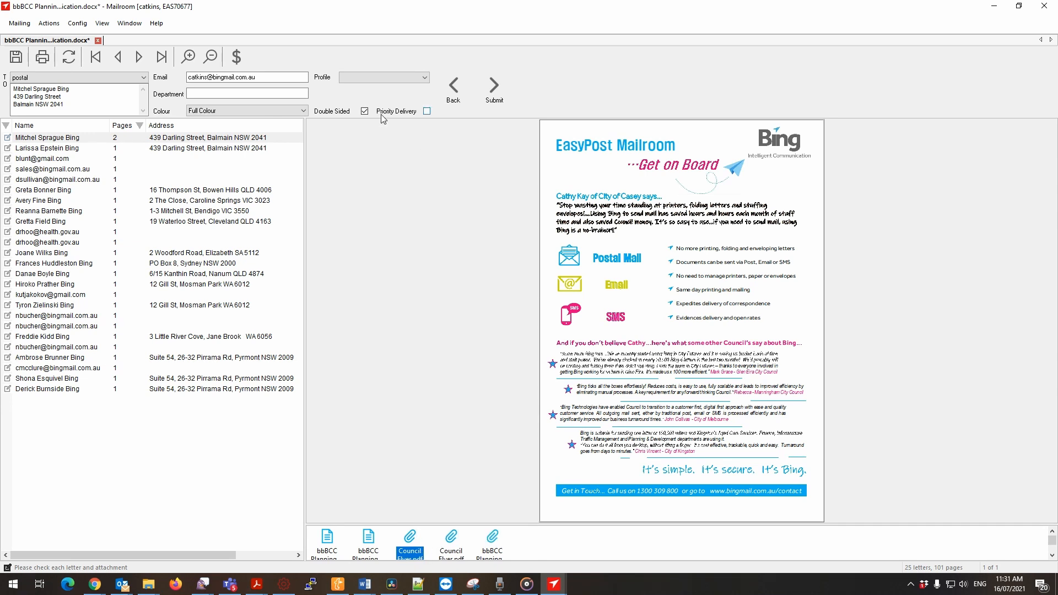
Compare the first letter's second planning notification section with its two Council Flyer attachments.
click(370, 547)
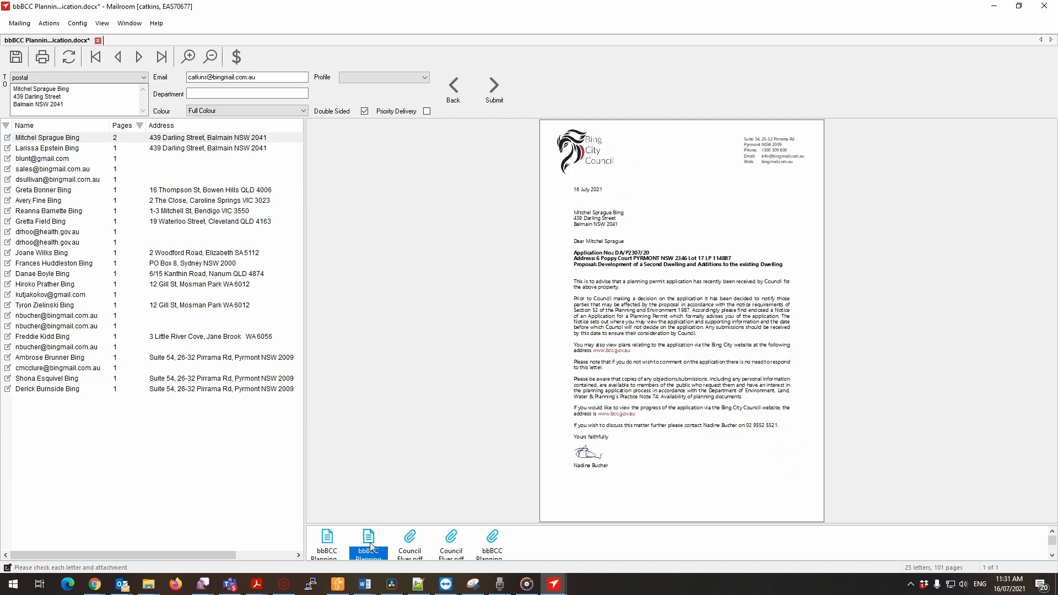
click(403, 545)
click(365, 541)
click(410, 547)
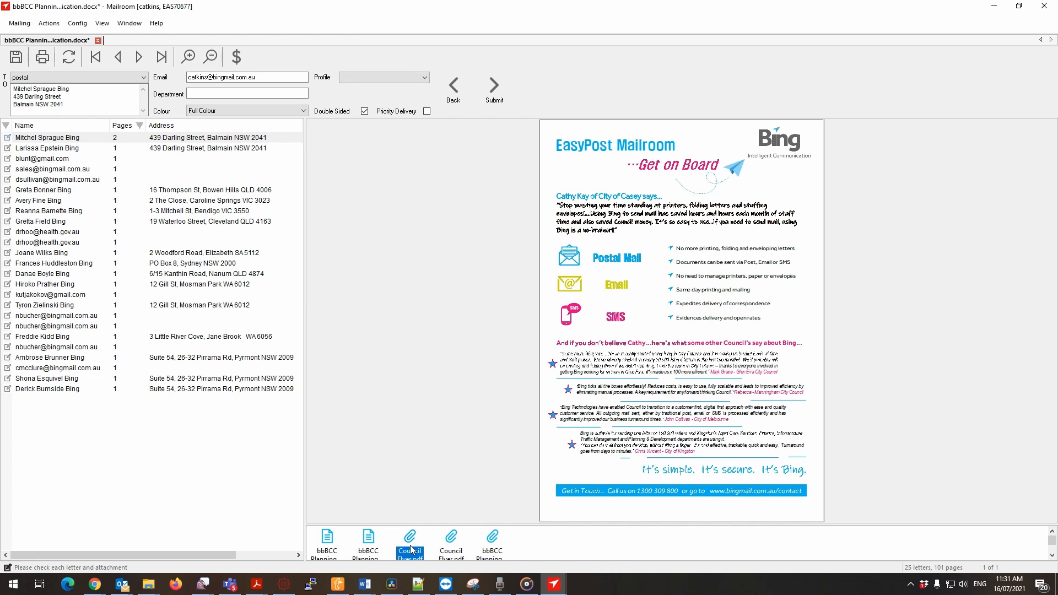
click(453, 548)
click(418, 550)
click(368, 545)
click(411, 547)
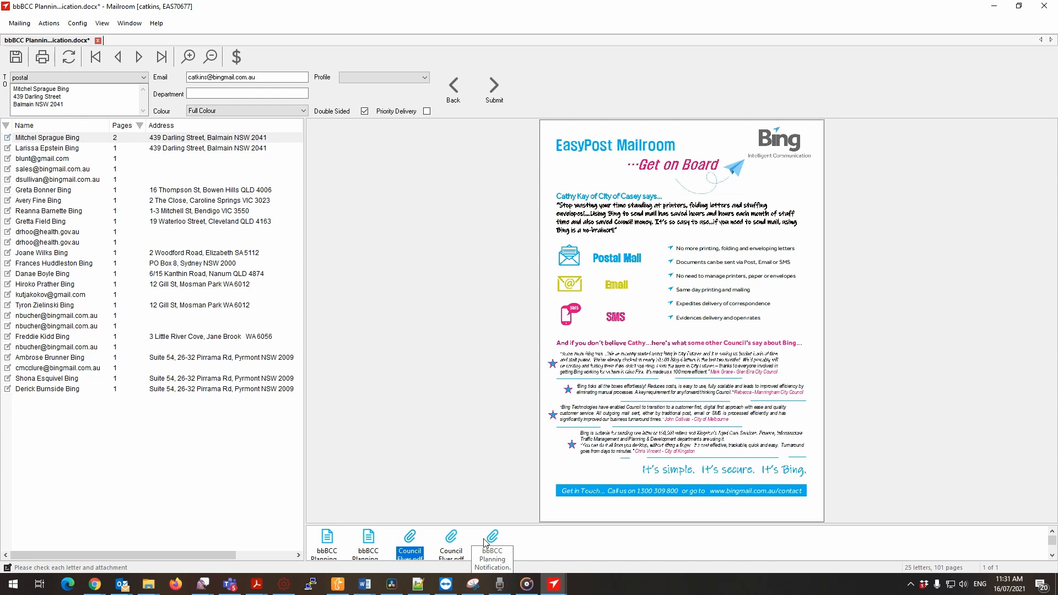
Try Black & White with First Page Colour Attachments, and set the mailing's colour to Full Colour with First Page Colour Attachments.
click(285, 111)
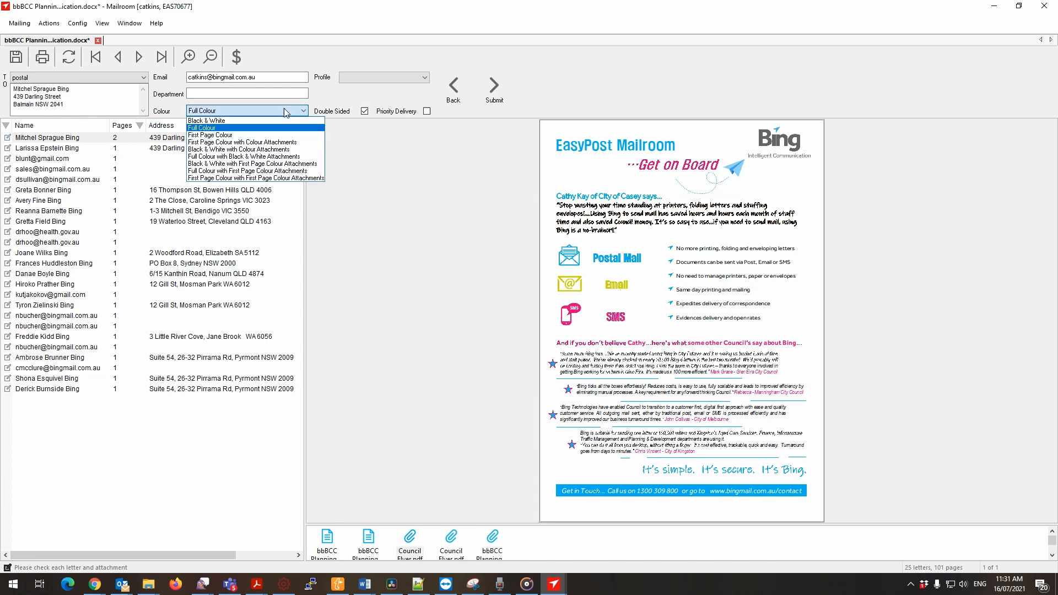
click(275, 165)
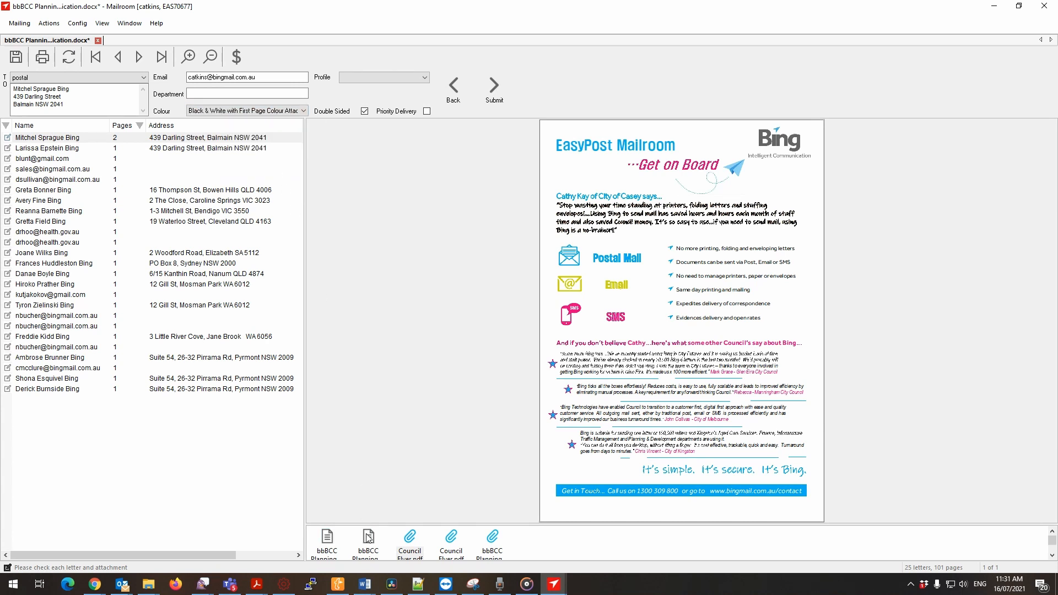
click(238, 112)
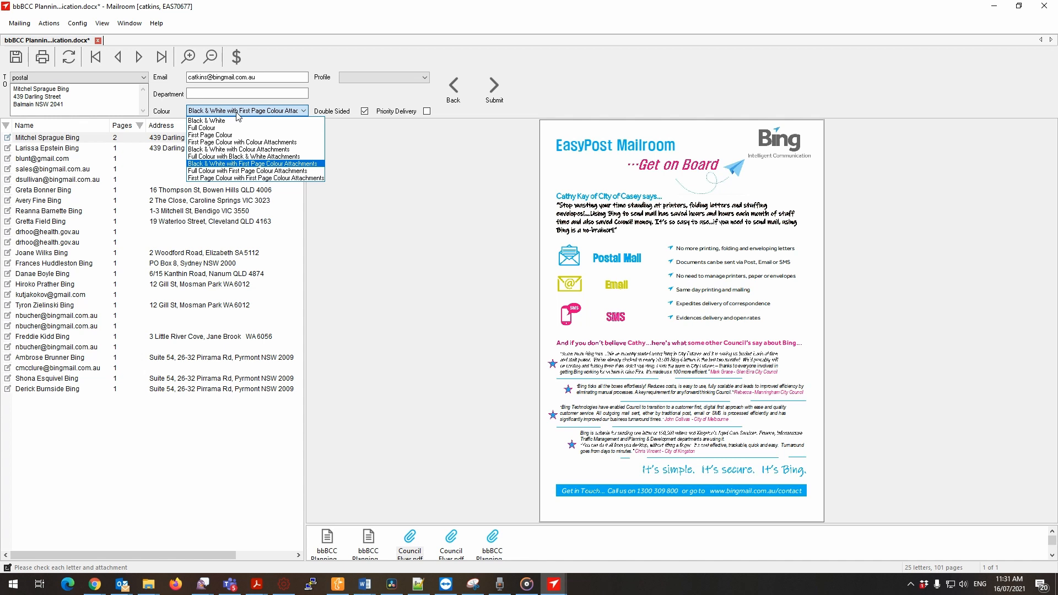
click(240, 171)
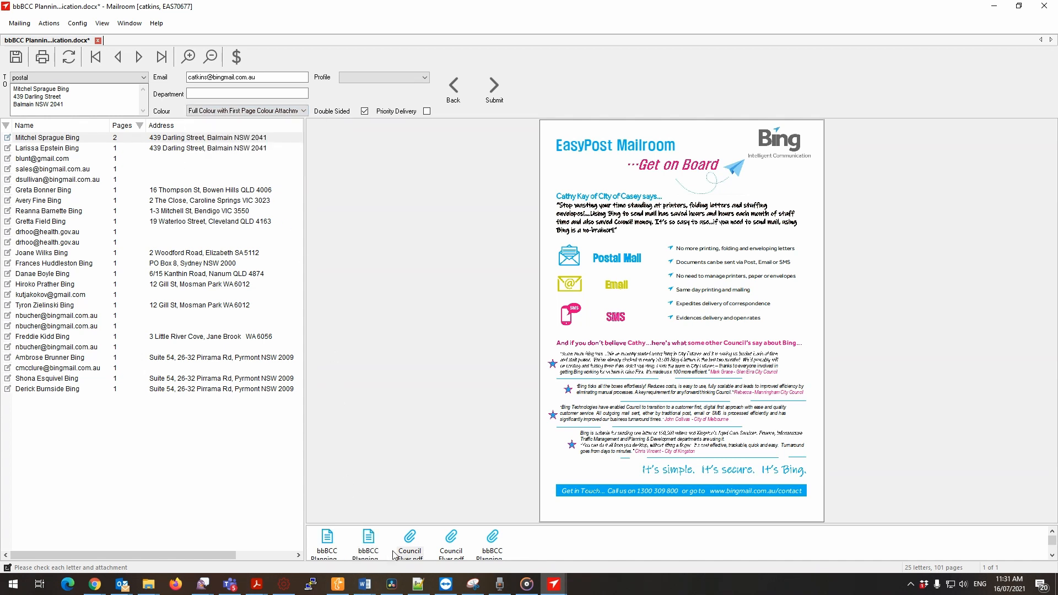
Apply Black & White to the second planning notification section of the first letter.
click(366, 538)
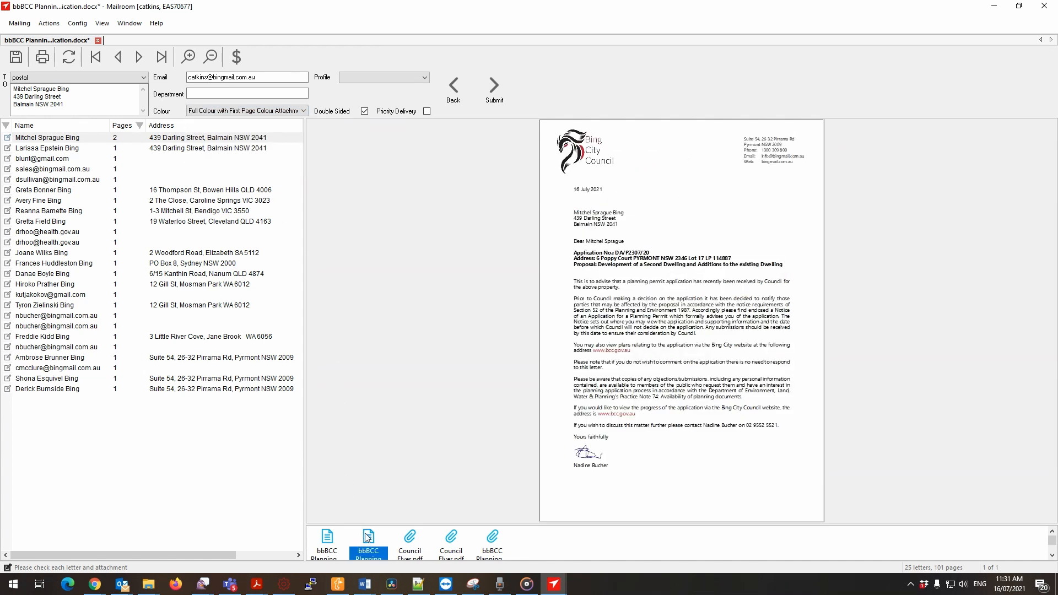
right_click(659, 224)
mouse_move(698, 226)
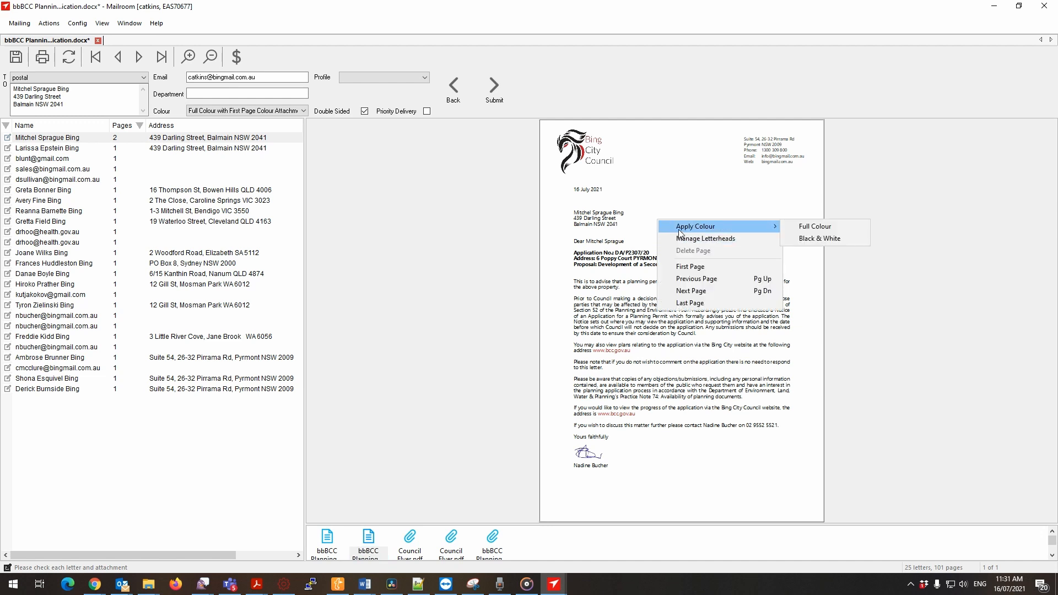
click(820, 239)
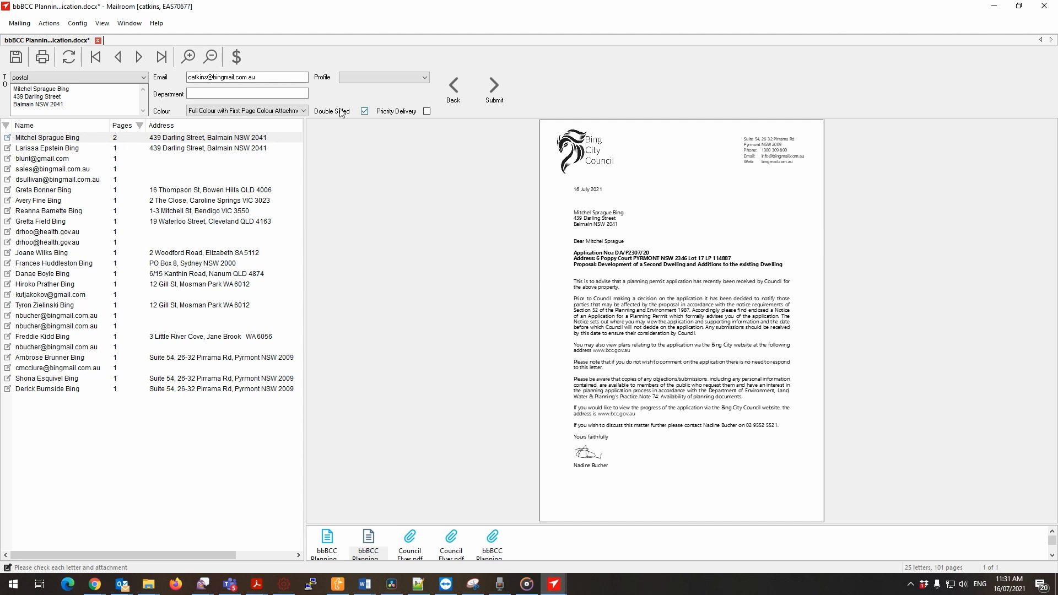
Change the planning notification mailing's overall colour option and submit the mailing.
click(259, 111)
click(261, 122)
click(487, 105)
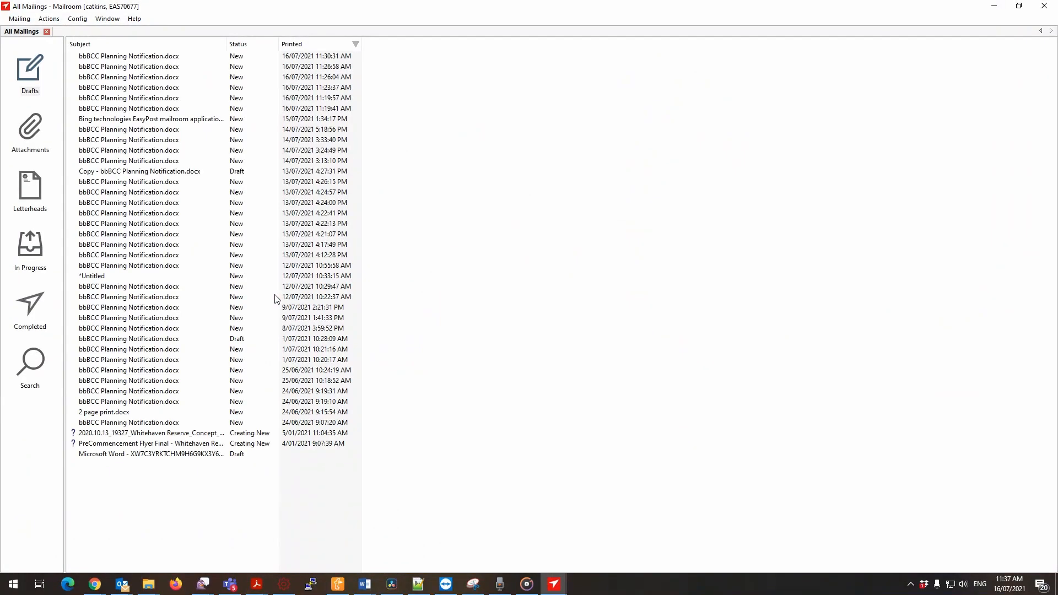
Delete the saved Council Flyer.pdf attachment dated 16/07/2021 9:56:02 AM.
click(36, 147)
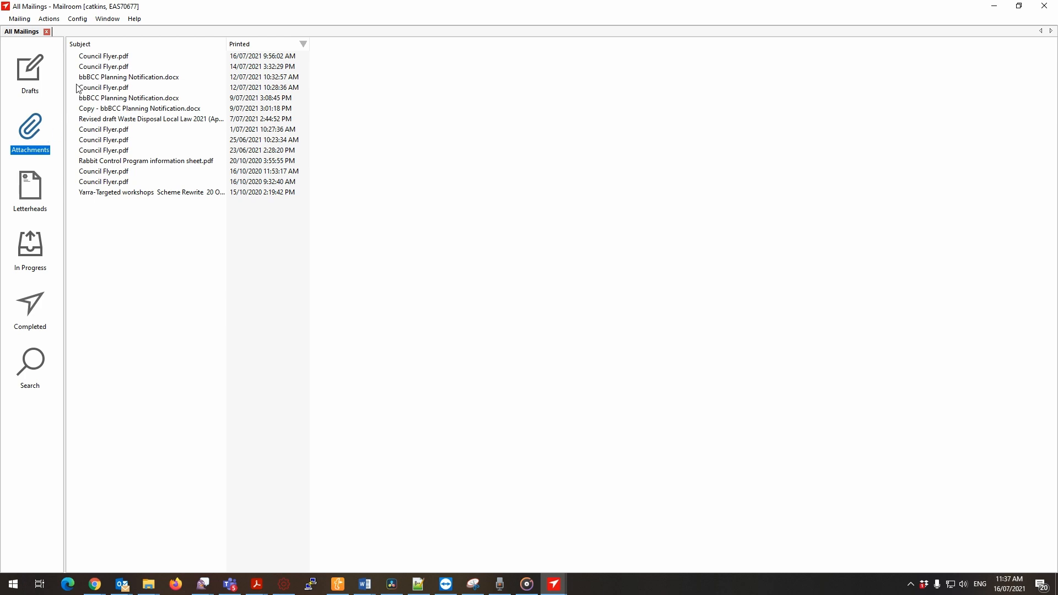
click(121, 57)
right_click(121, 60)
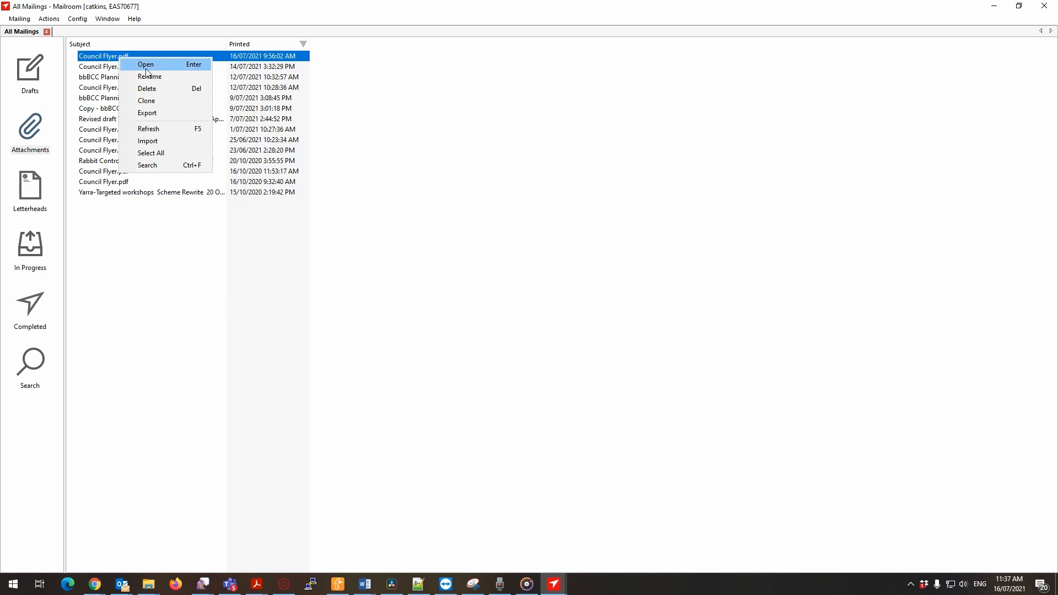
click(148, 90)
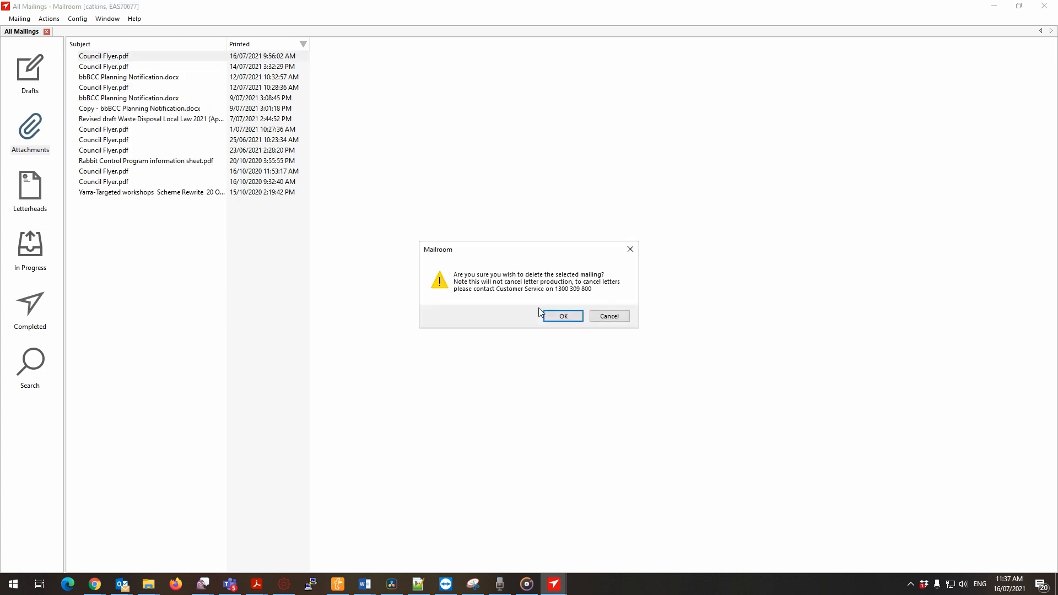
click(554, 319)
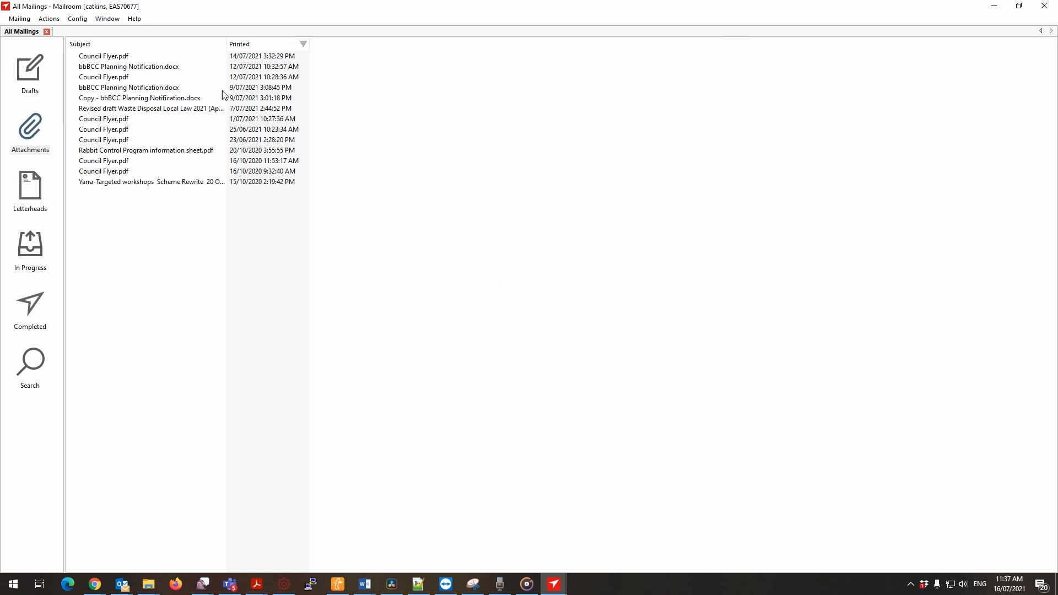
View the Council Flyer.pdf attachment dated 14/07/2021, close it, and look through the saved attachments and letterheads lists.
double_click(110, 58)
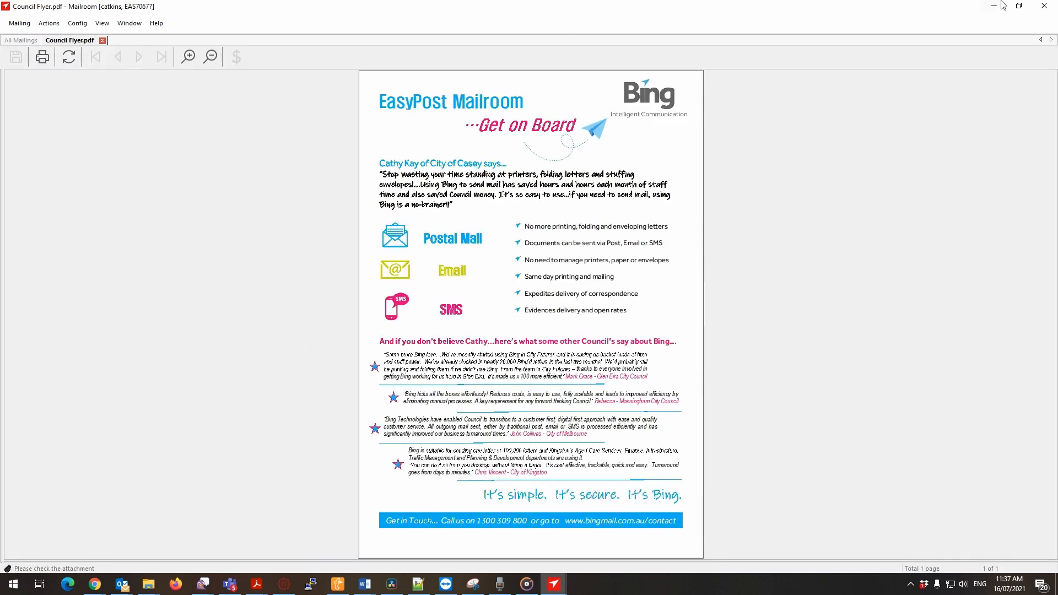
click(1045, 6)
double_click(278, 296)
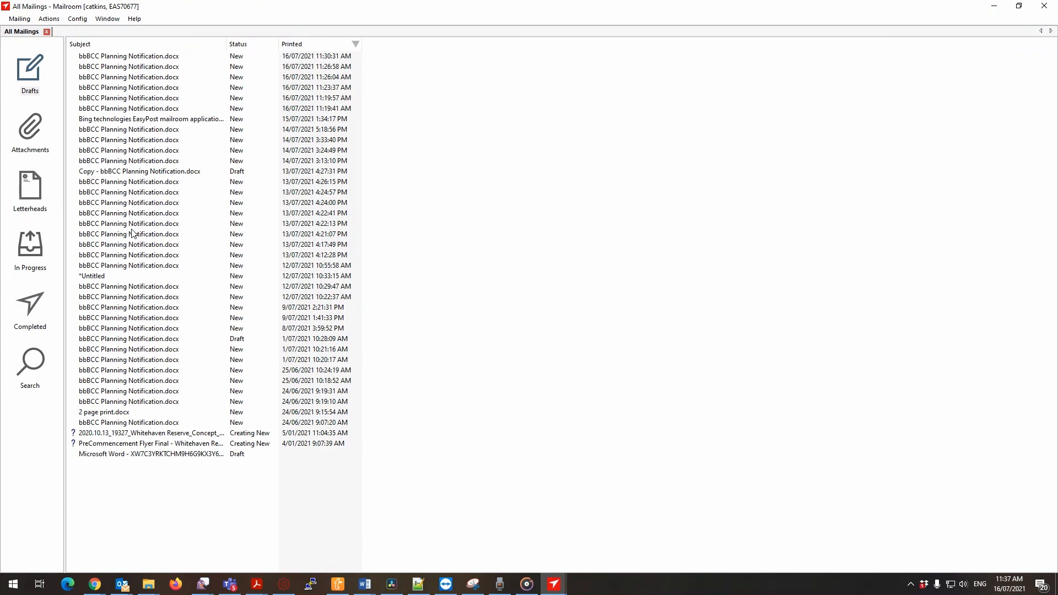
click(30, 150)
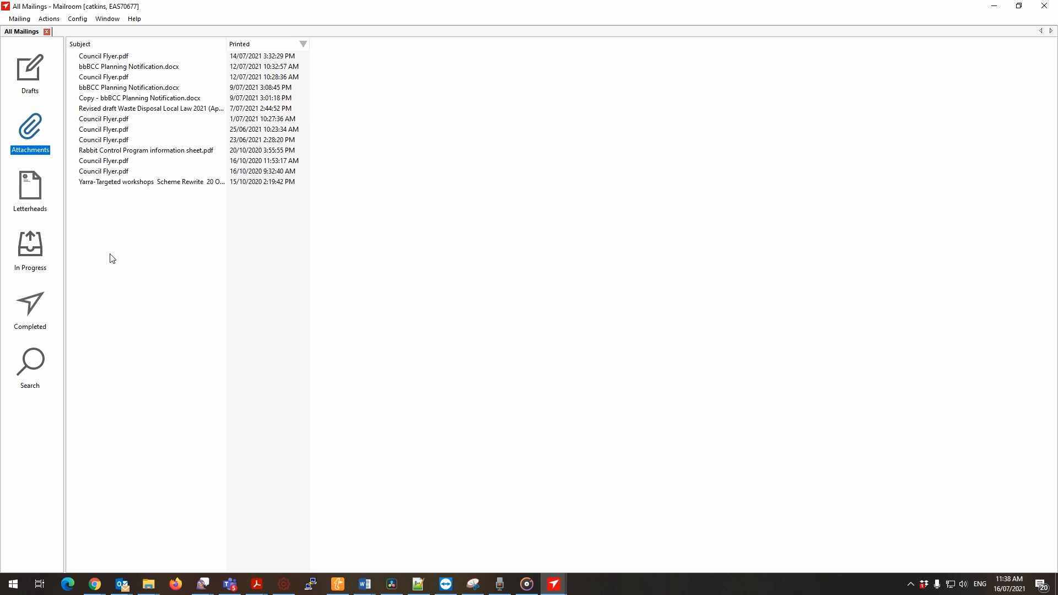
click(44, 198)
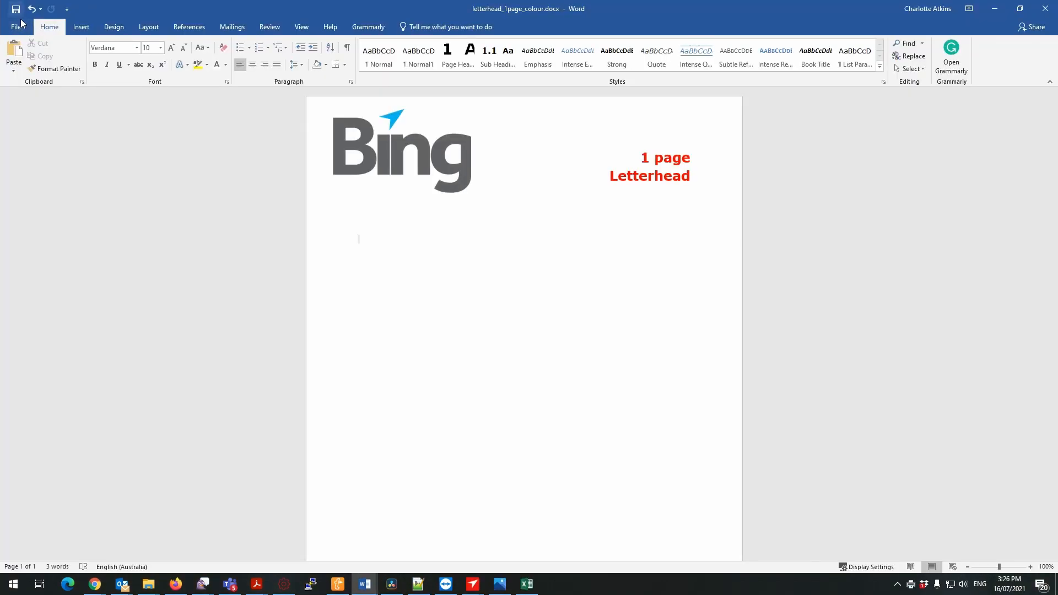
Print letterhead_1page_colour.docx from Word to EasyPost Mailroom and save it as a letterhead.
click(16, 26)
click(21, 177)
click(116, 91)
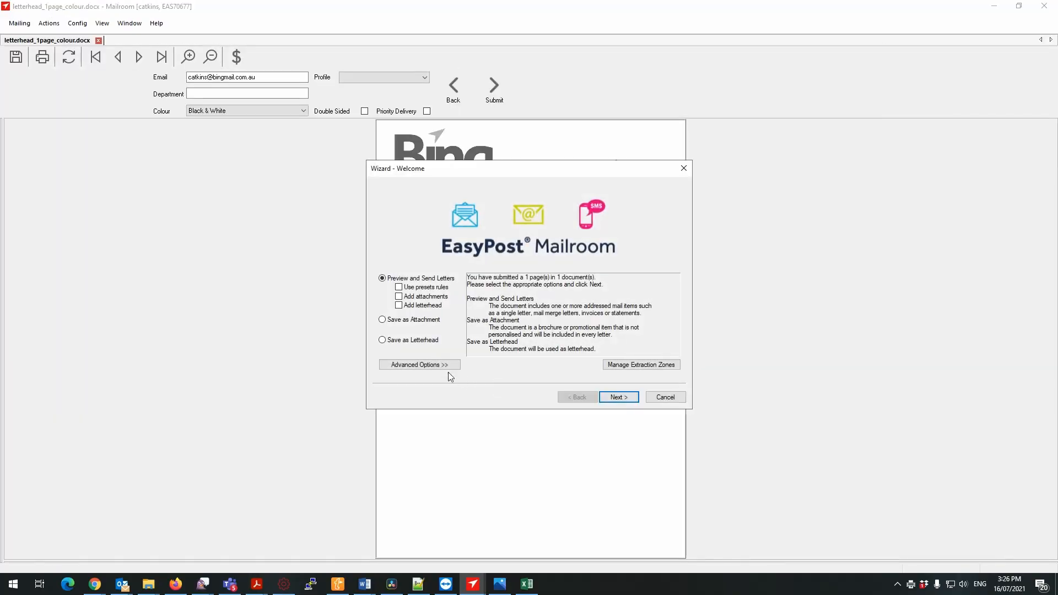
click(423, 341)
click(618, 397)
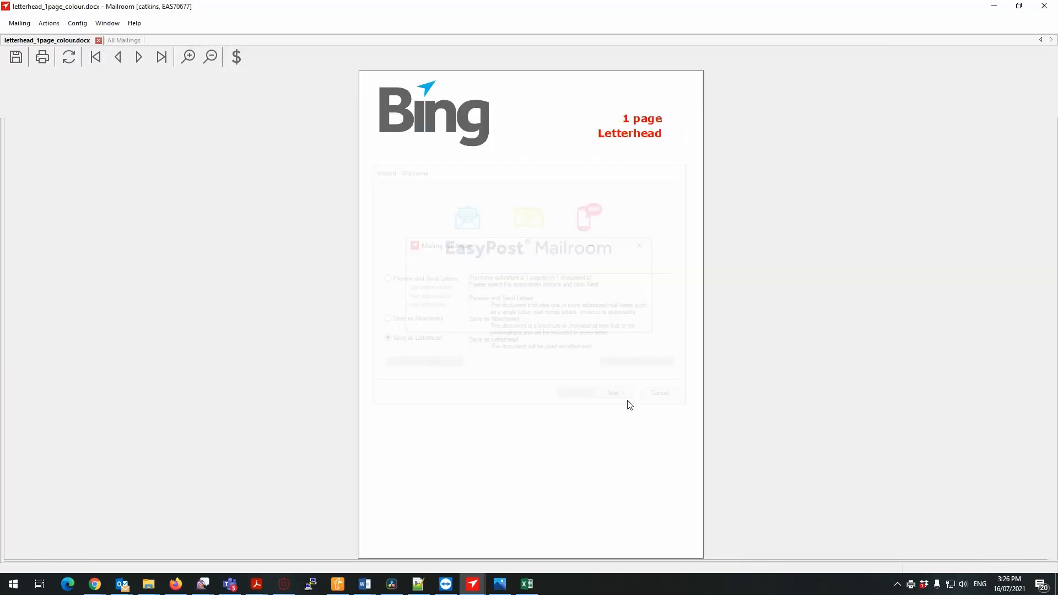
click(1045, 6)
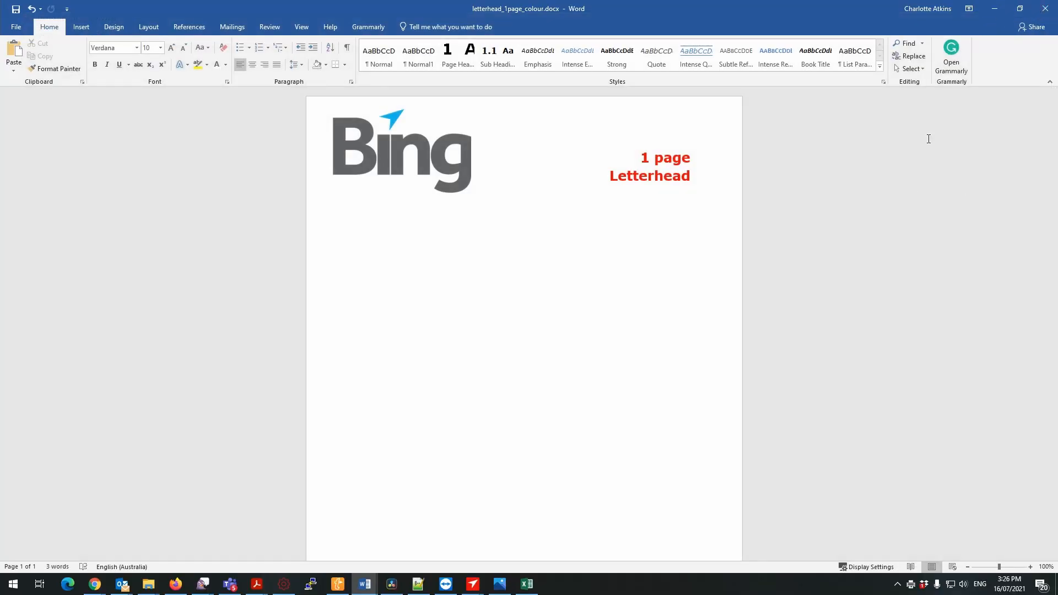
Switch to BHS Appointment Letter.docx in Word and print it to EasyPost Mailroom.
click(368, 587)
click(858, 549)
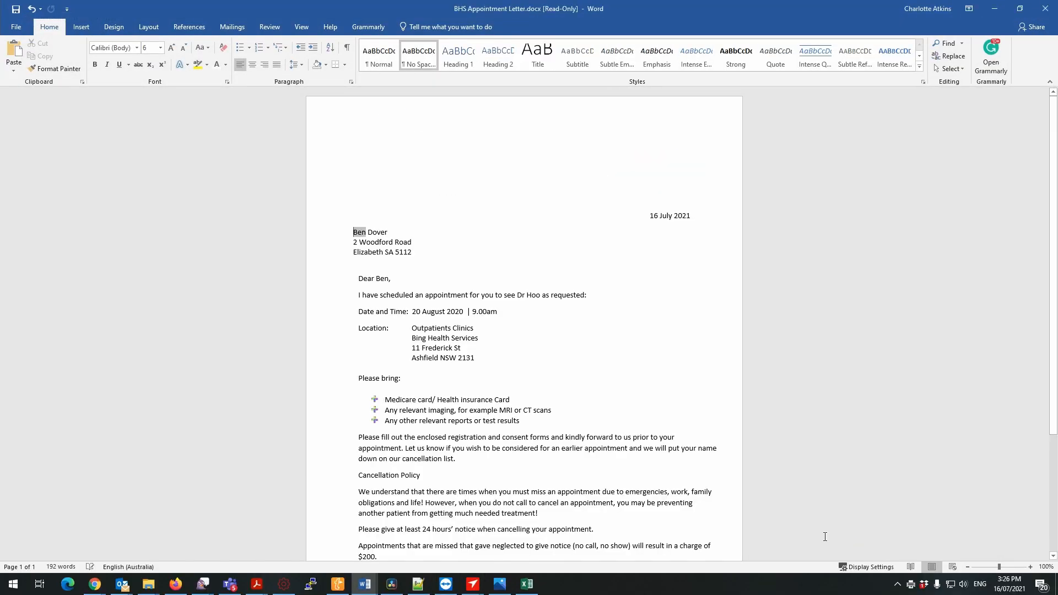
click(16, 26)
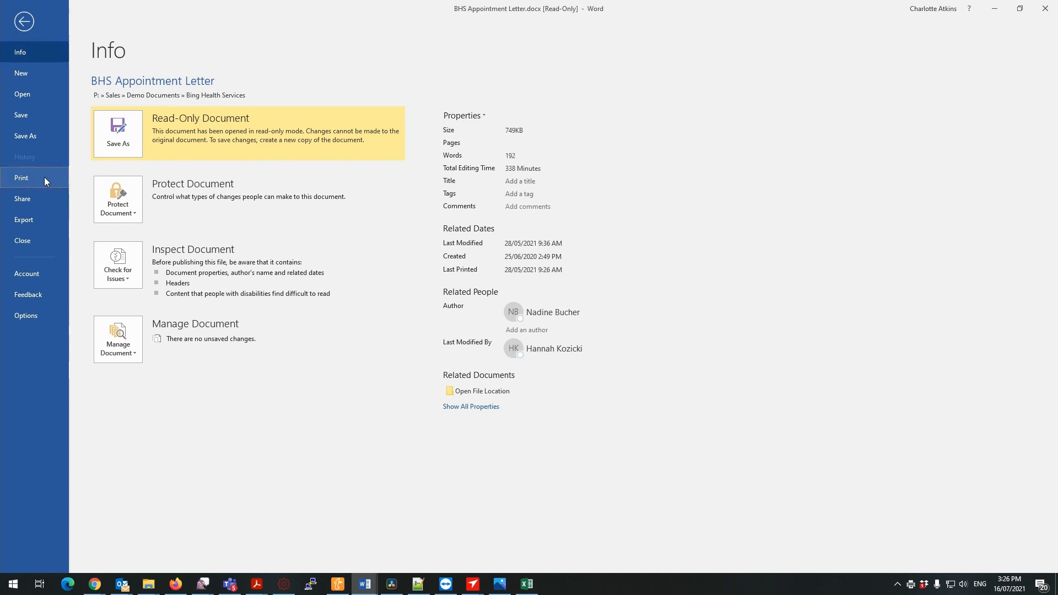
click(44, 177)
click(113, 91)
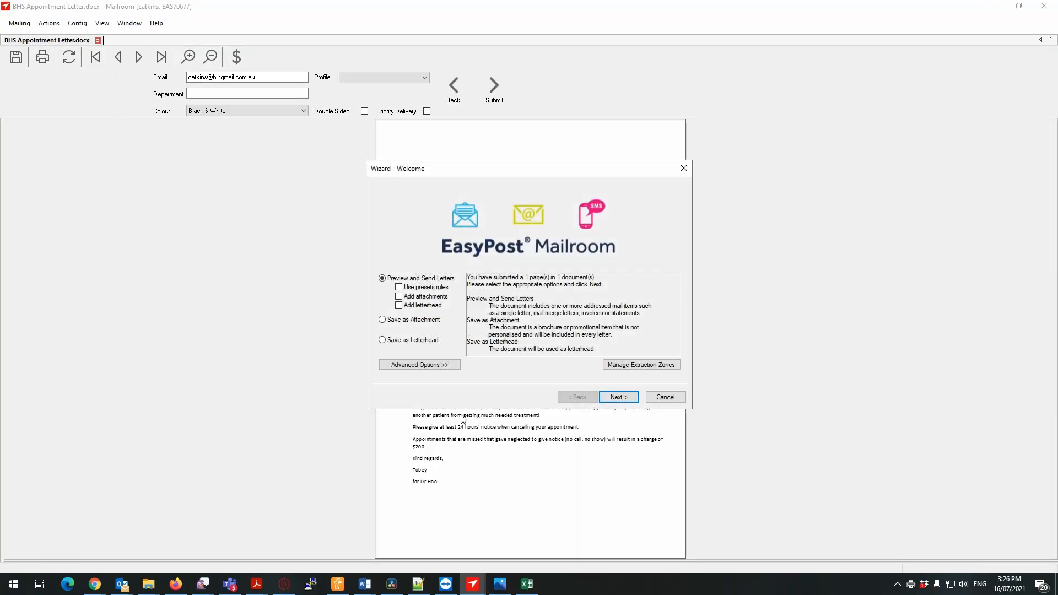
Preview the appointment letter with the letterhead_1page_colour.docx letterhead, keeping the captured address area, and change its colour option.
click(400, 305)
click(619, 397)
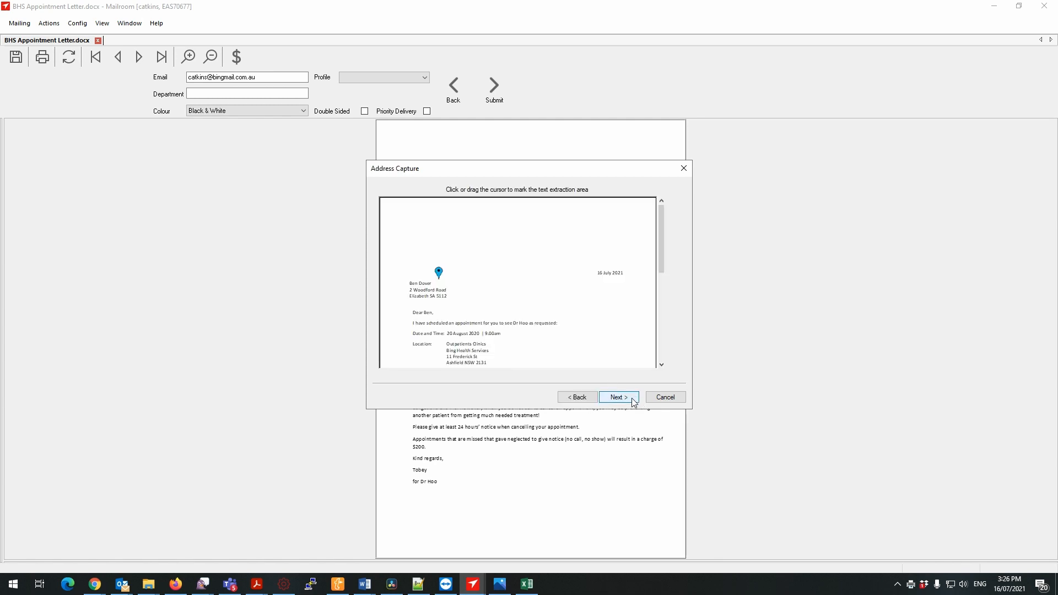
click(634, 401)
click(385, 216)
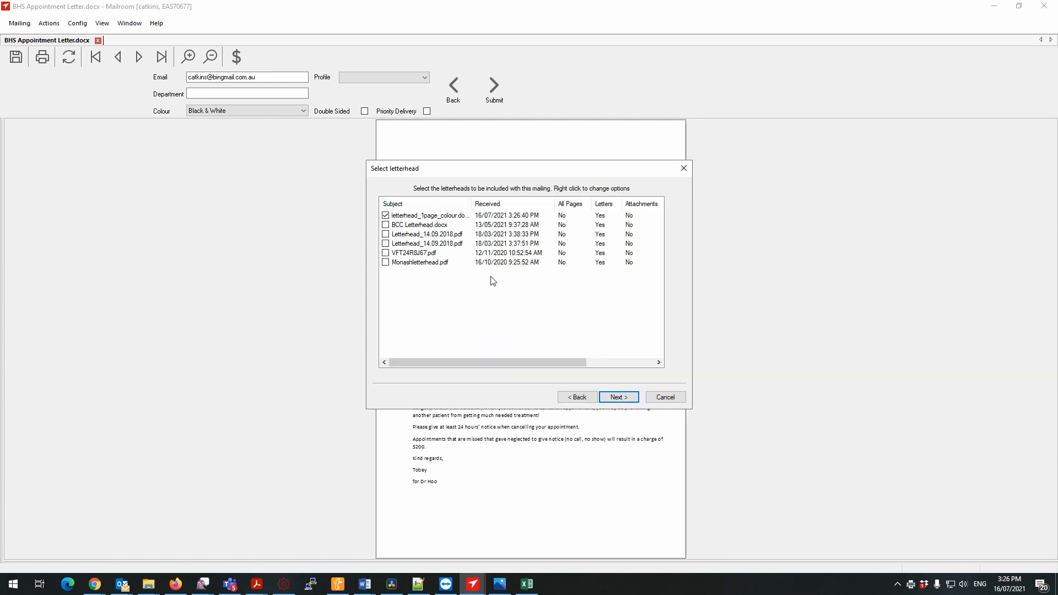
click(621, 399)
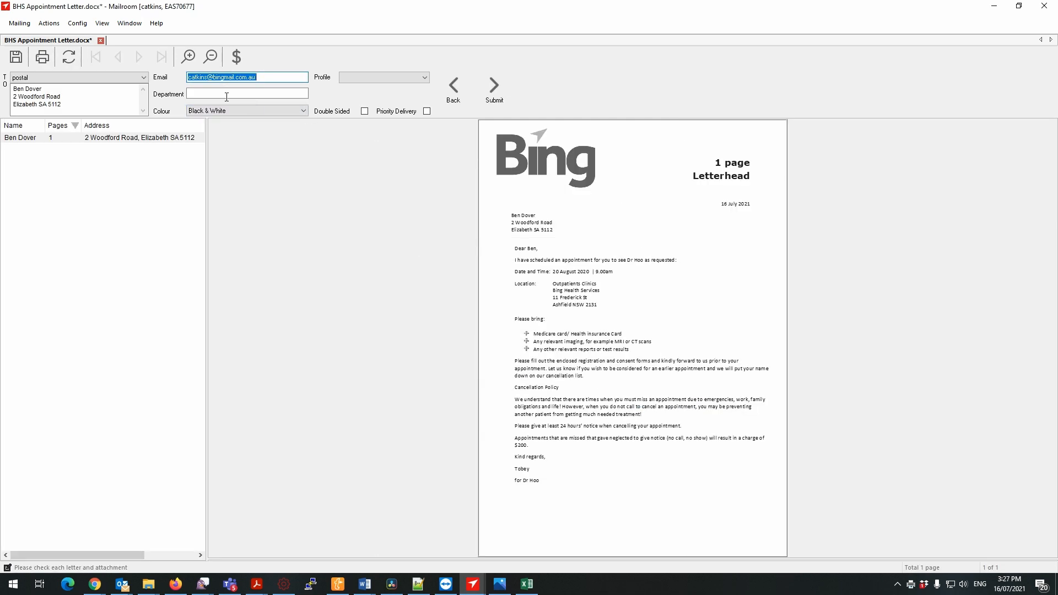
click(232, 111)
click(231, 128)
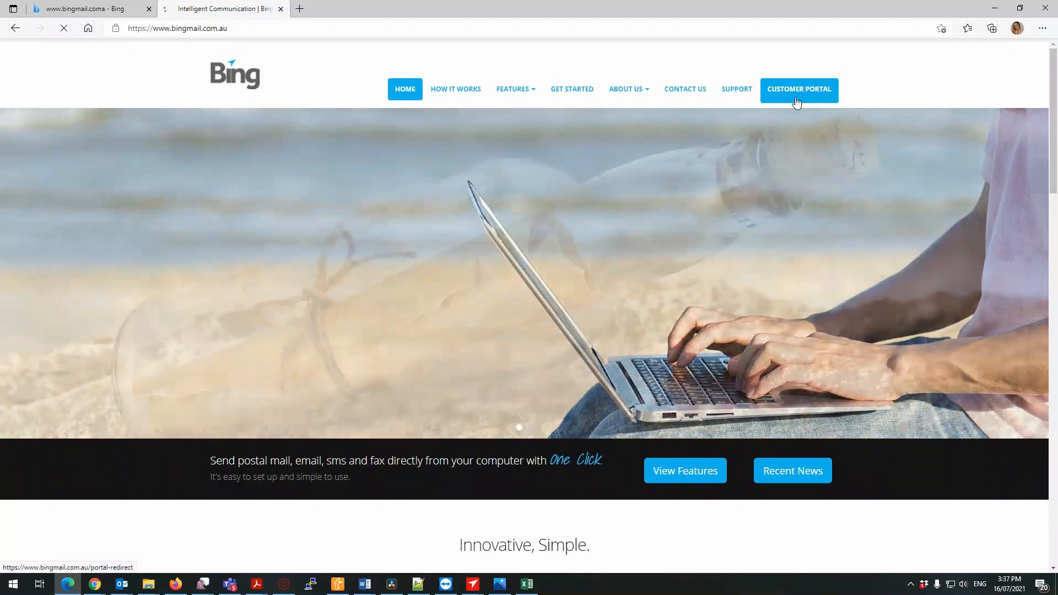
Open the Bing customer portal in the browser and sign in with the account username and password.
click(798, 102)
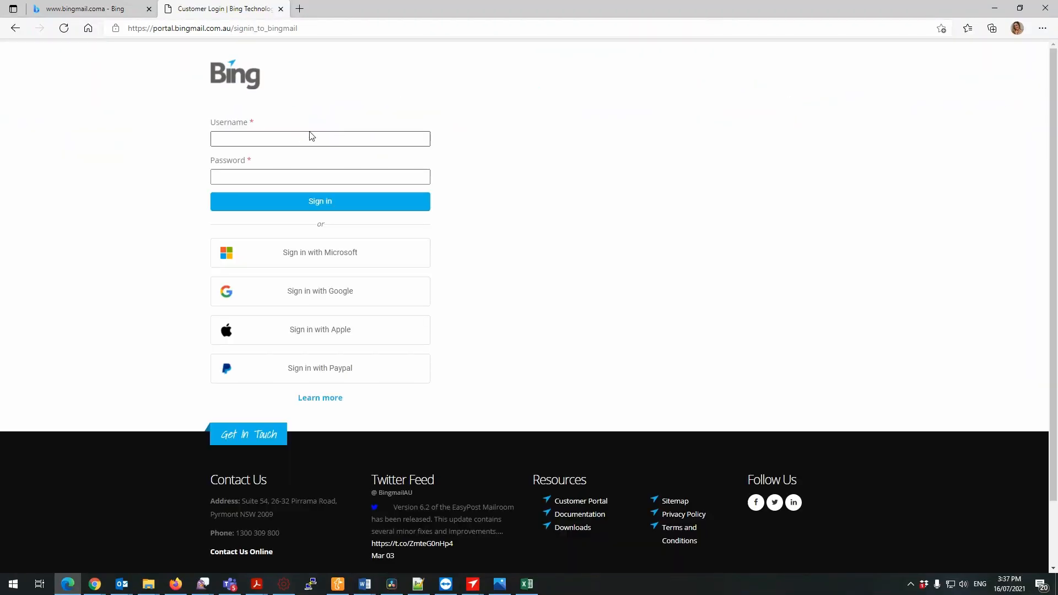
click(297, 135)
click(258, 171)
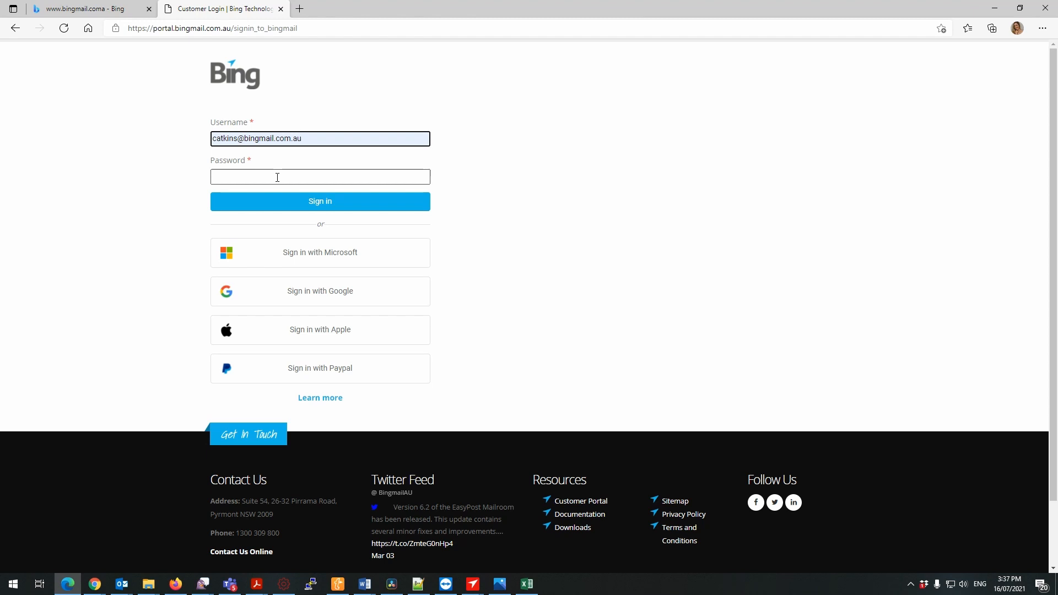
click(277, 177)
text(•••)
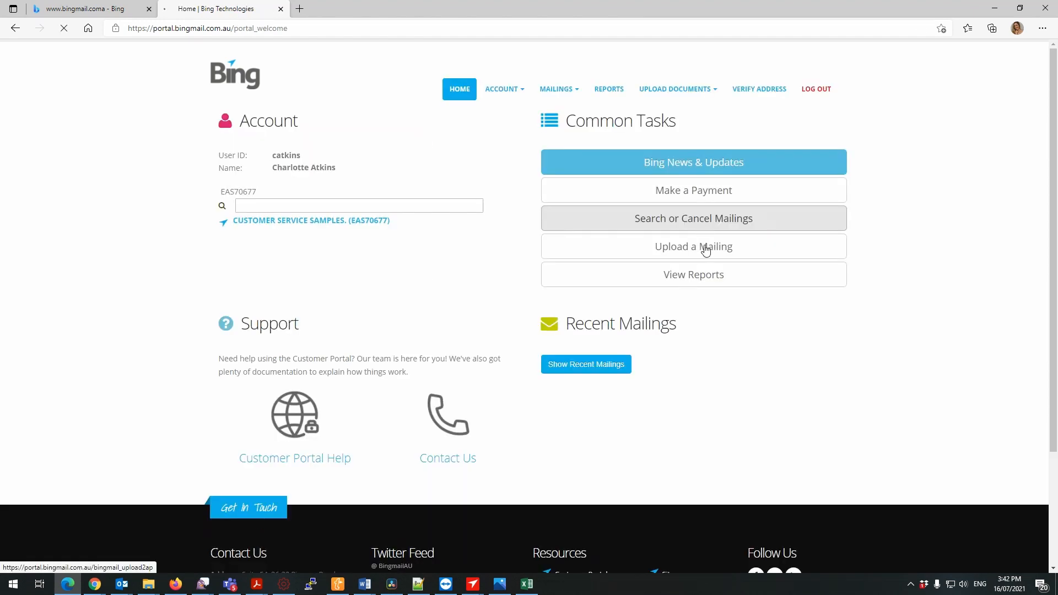
Open the mailing search and cancel the BHS Appointment Letter.docx mailing with the reason "tes".
click(704, 217)
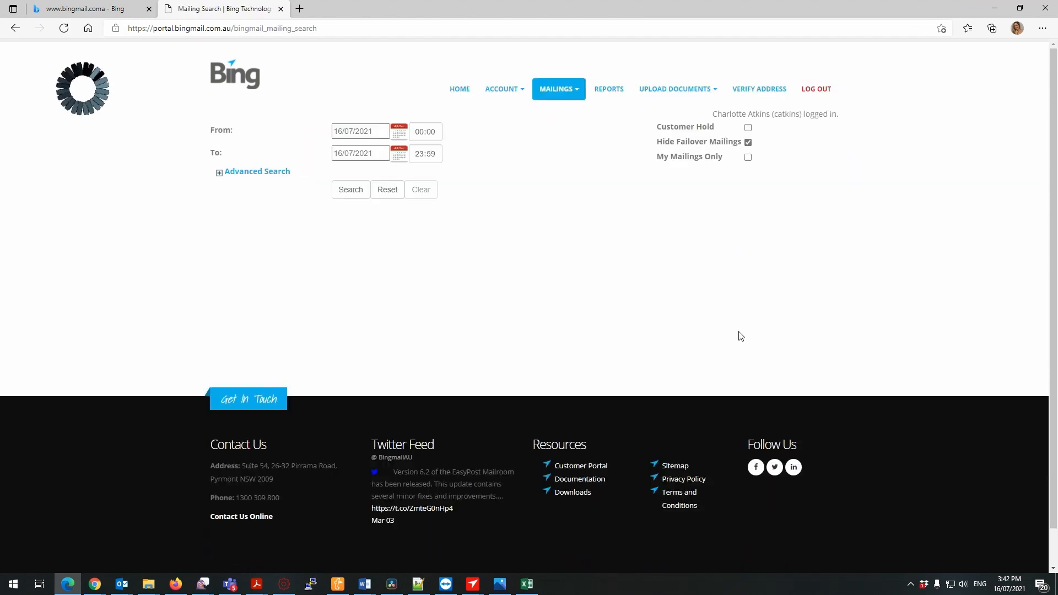
click(868, 231)
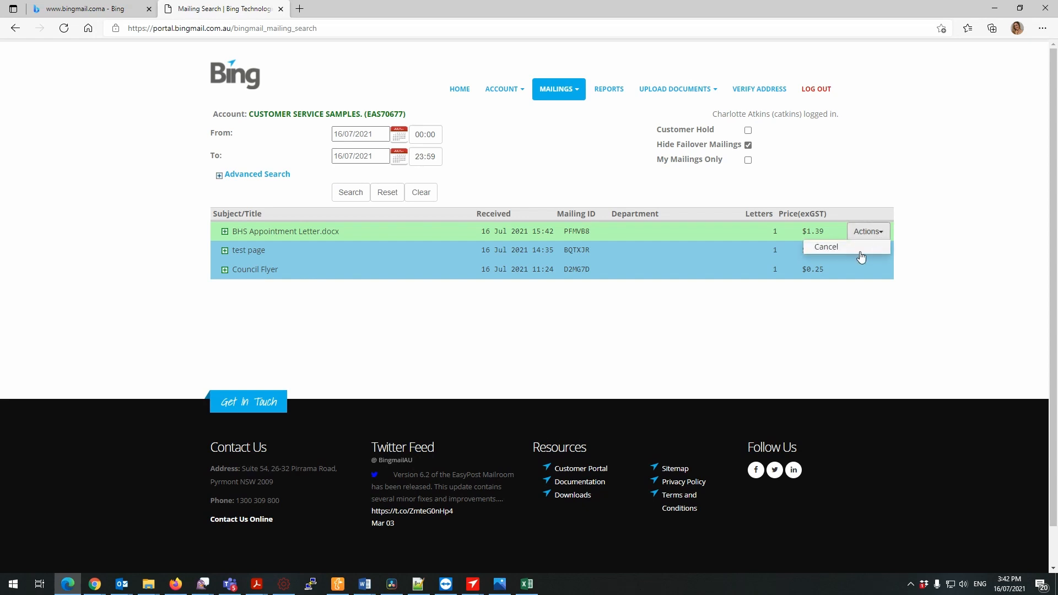
click(859, 251)
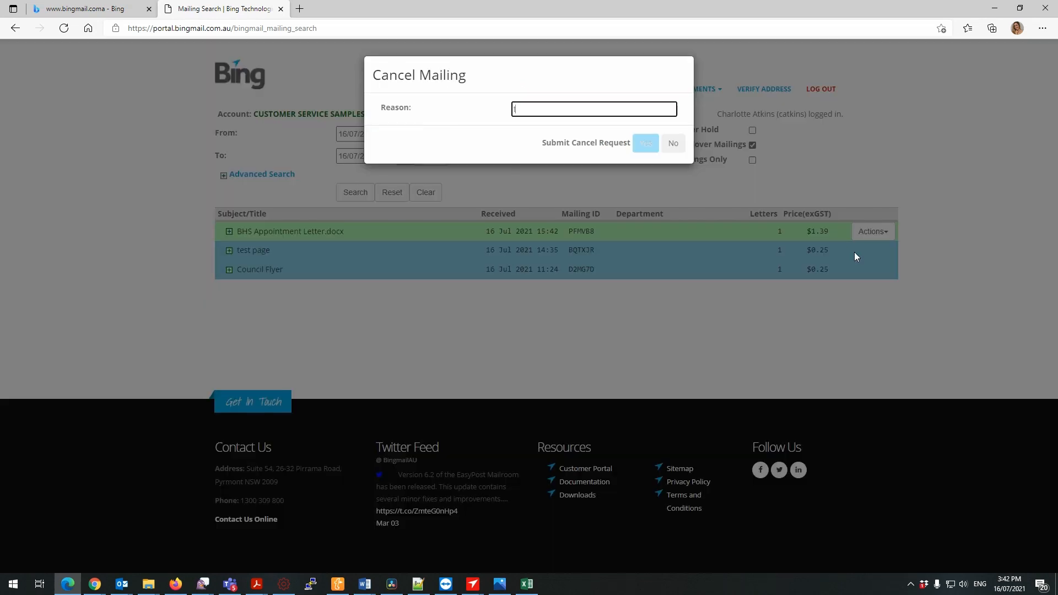
text(test)
click(646, 144)
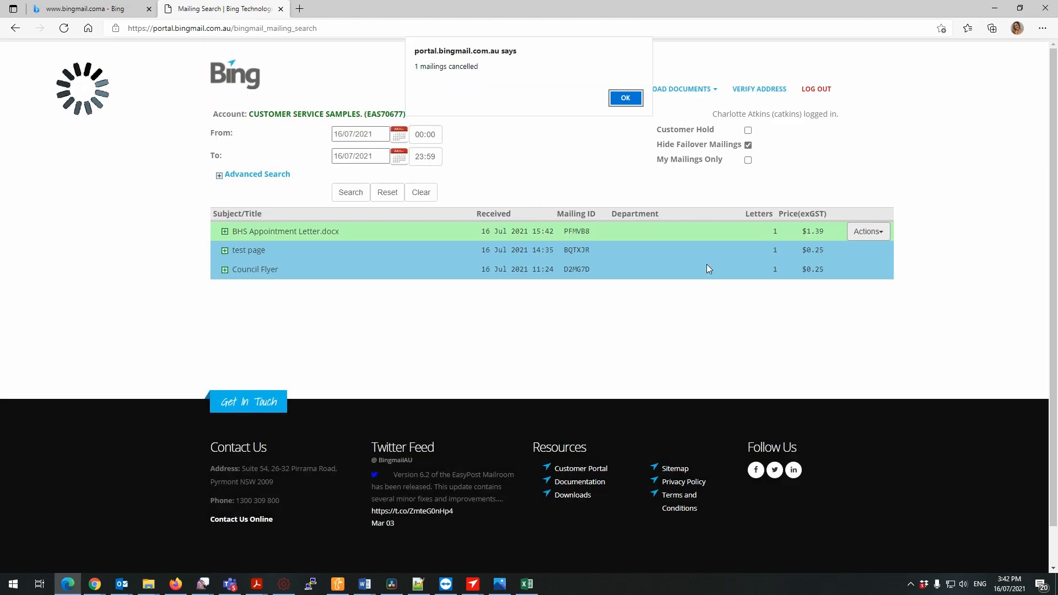
click(621, 97)
Upload Normal of Generic Demo Data.csv from the transfer drive's training folder to the Auto Processor.
click(675, 85)
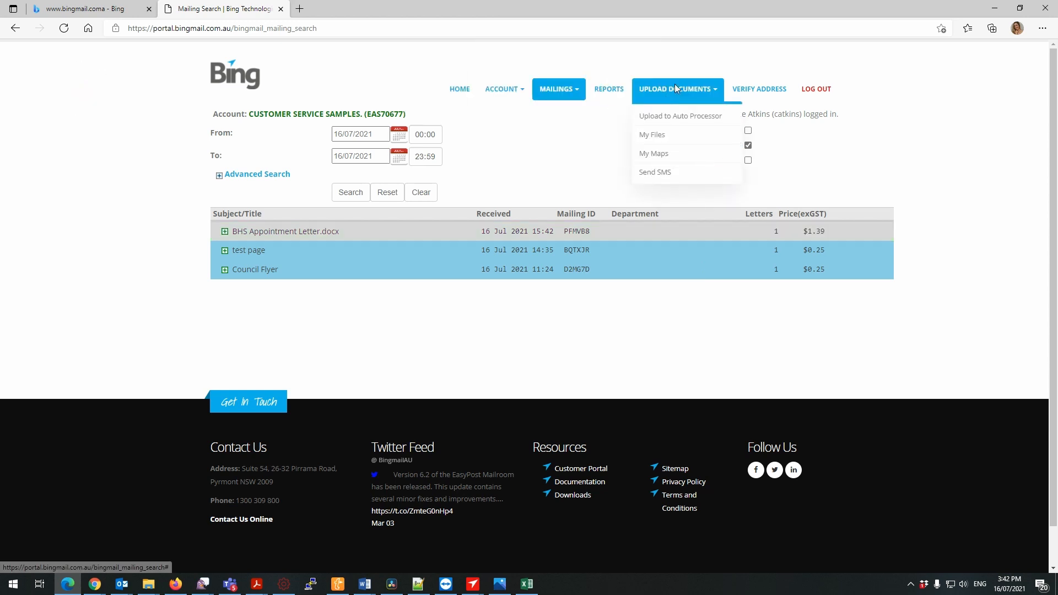
click(677, 118)
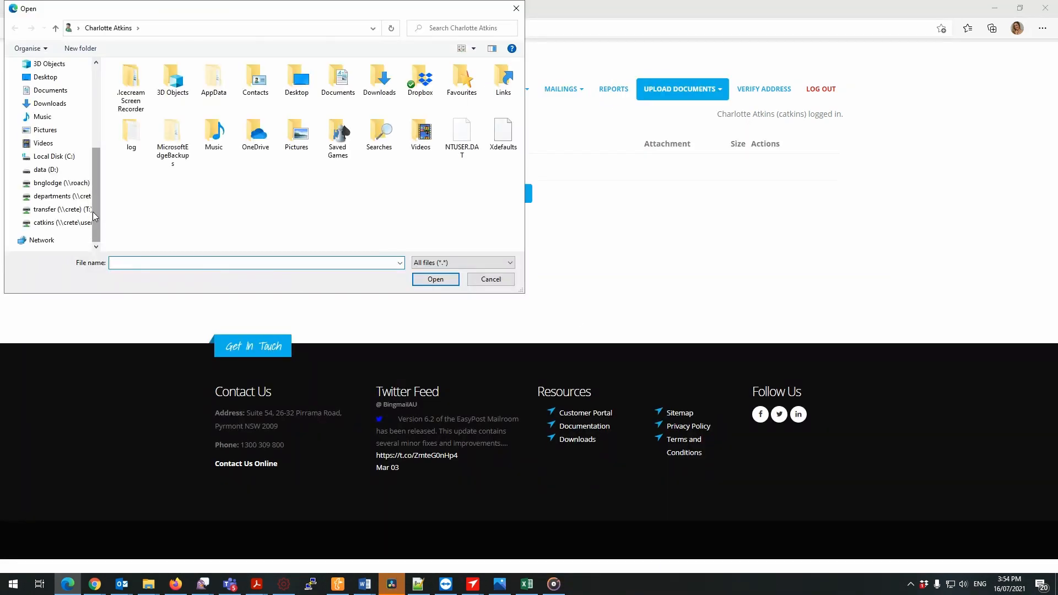
click(91, 209)
double_click(156, 104)
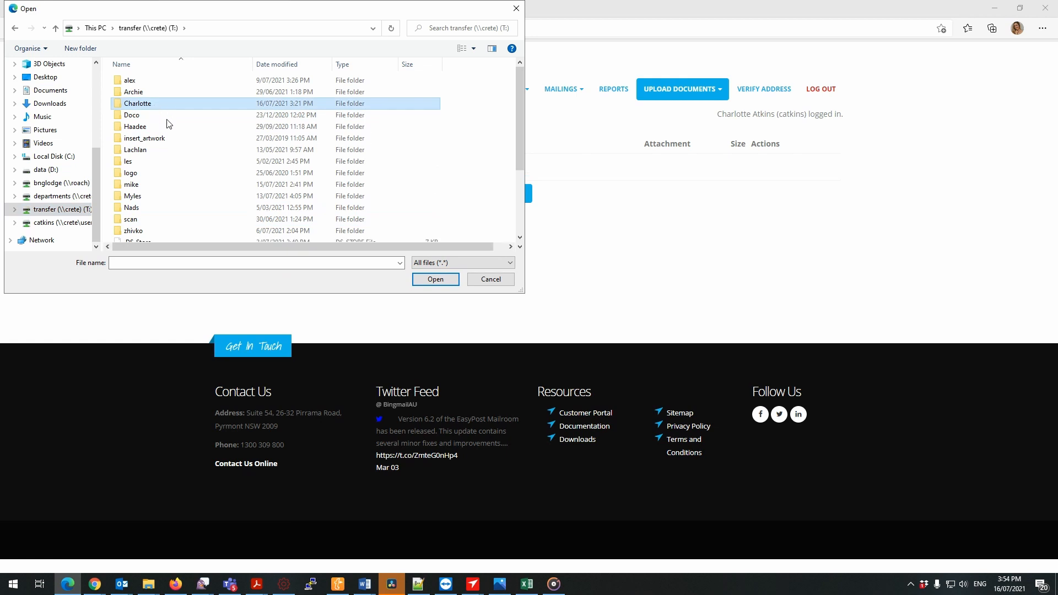
double_click(154, 115)
double_click(154, 116)
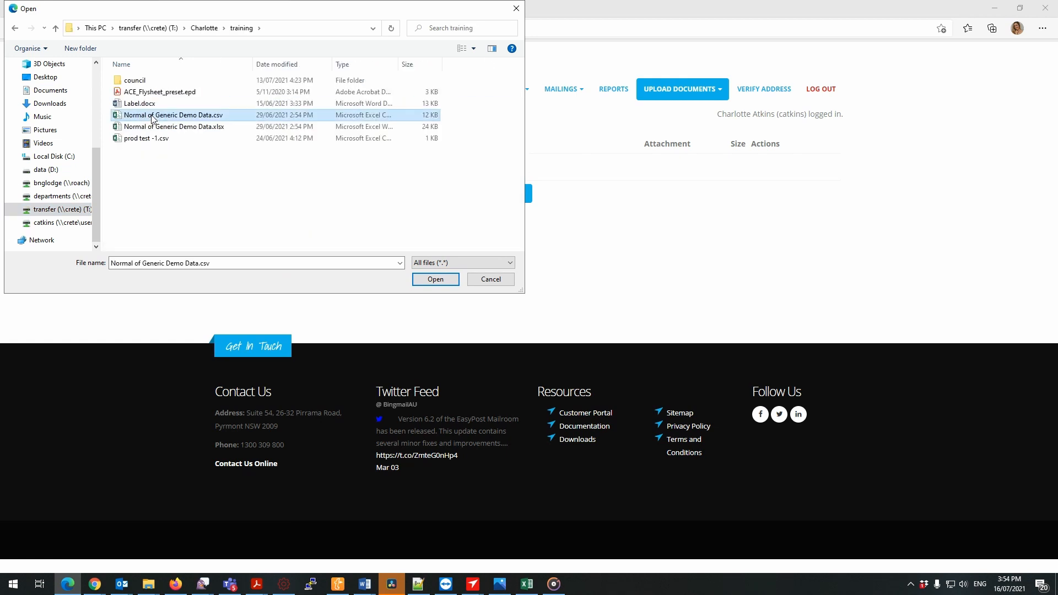
Add Council Flyer.pdf from the training folder's council subfolder to the Auto Processor upload.
click(336, 275)
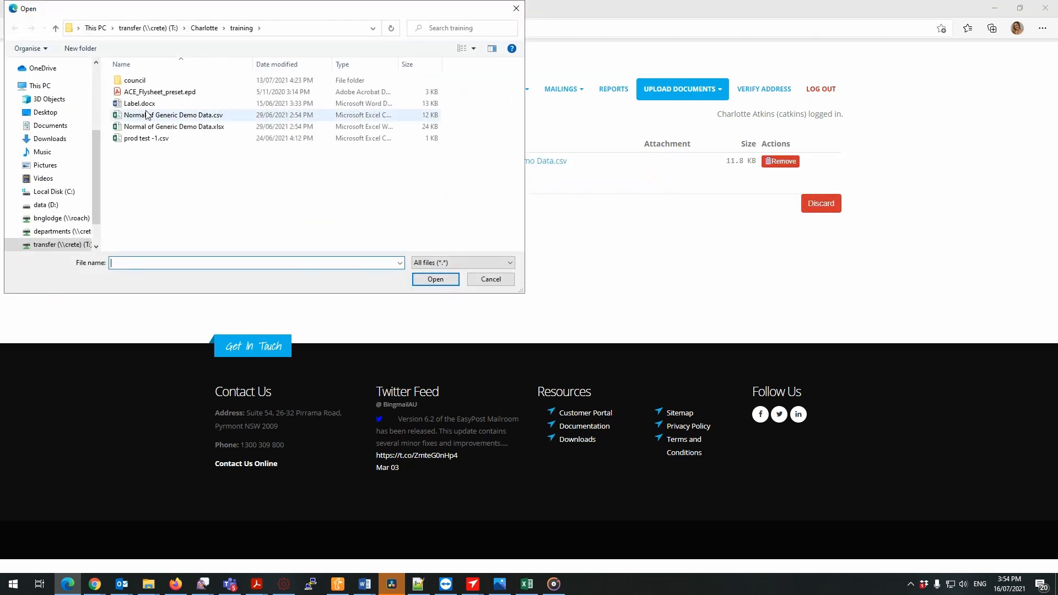
click(142, 82)
double_click(138, 81)
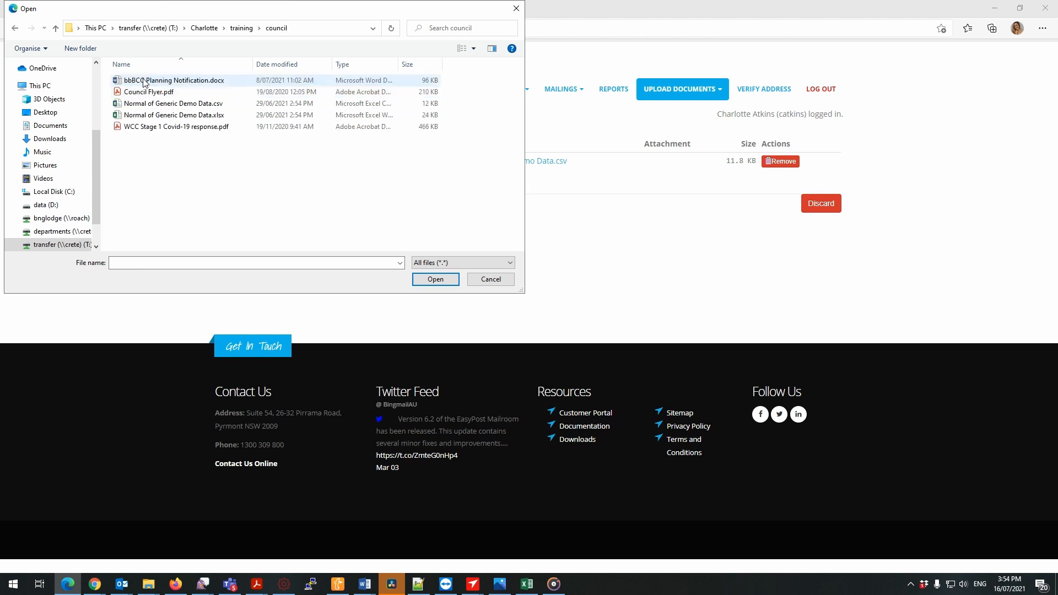
double_click(144, 91)
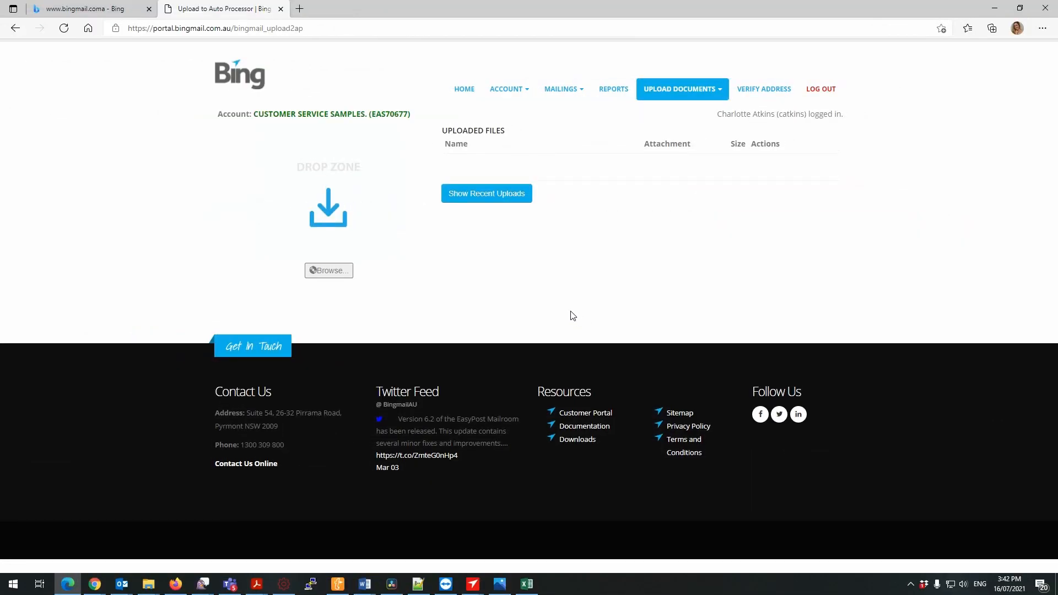
View the portal's Send SMS form and return to the portal home page.
click(693, 98)
click(681, 172)
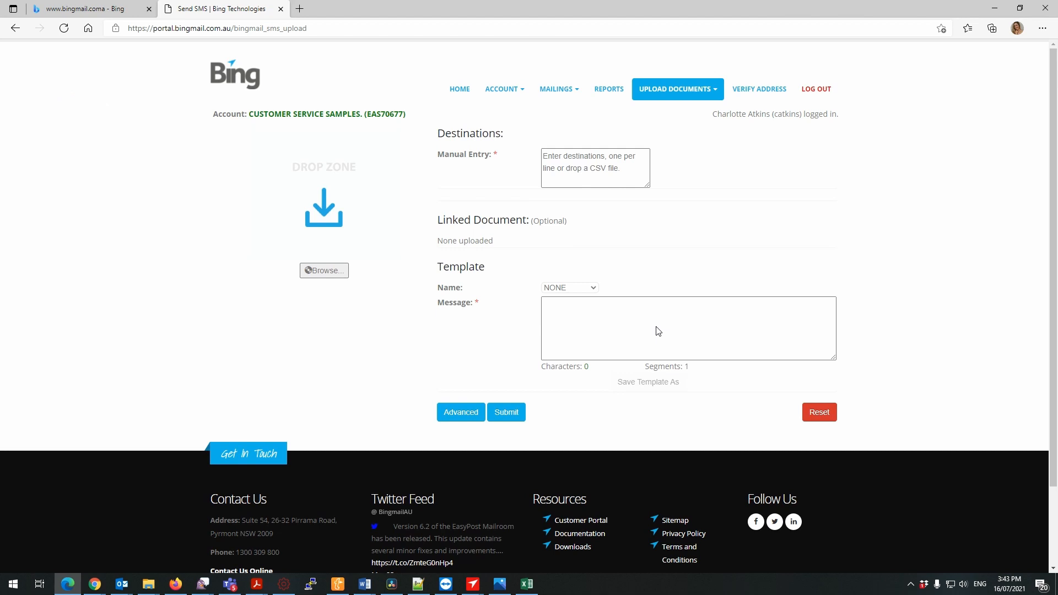
click(469, 97)
click(582, 88)
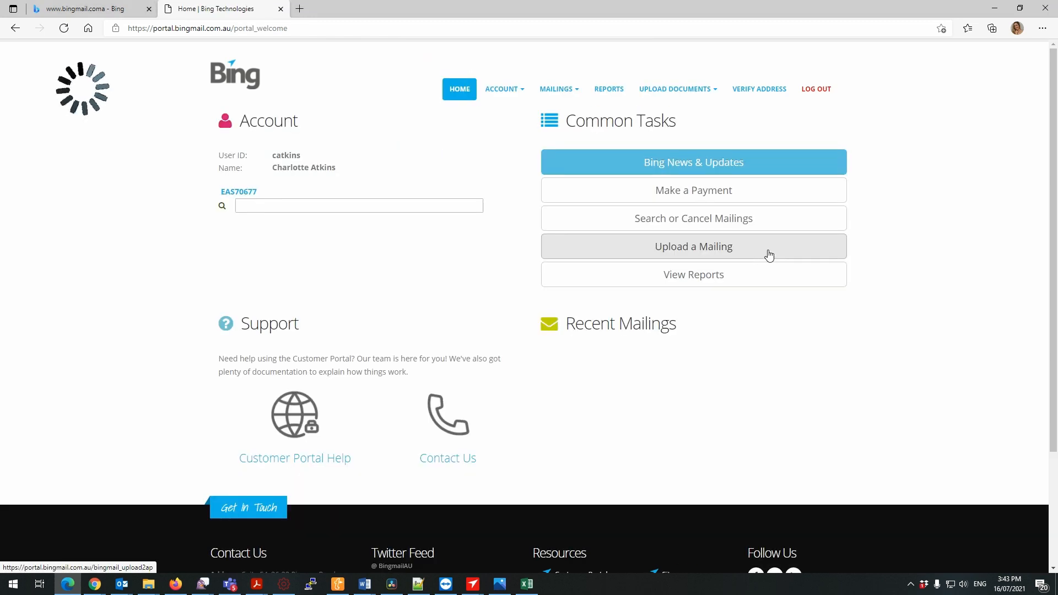